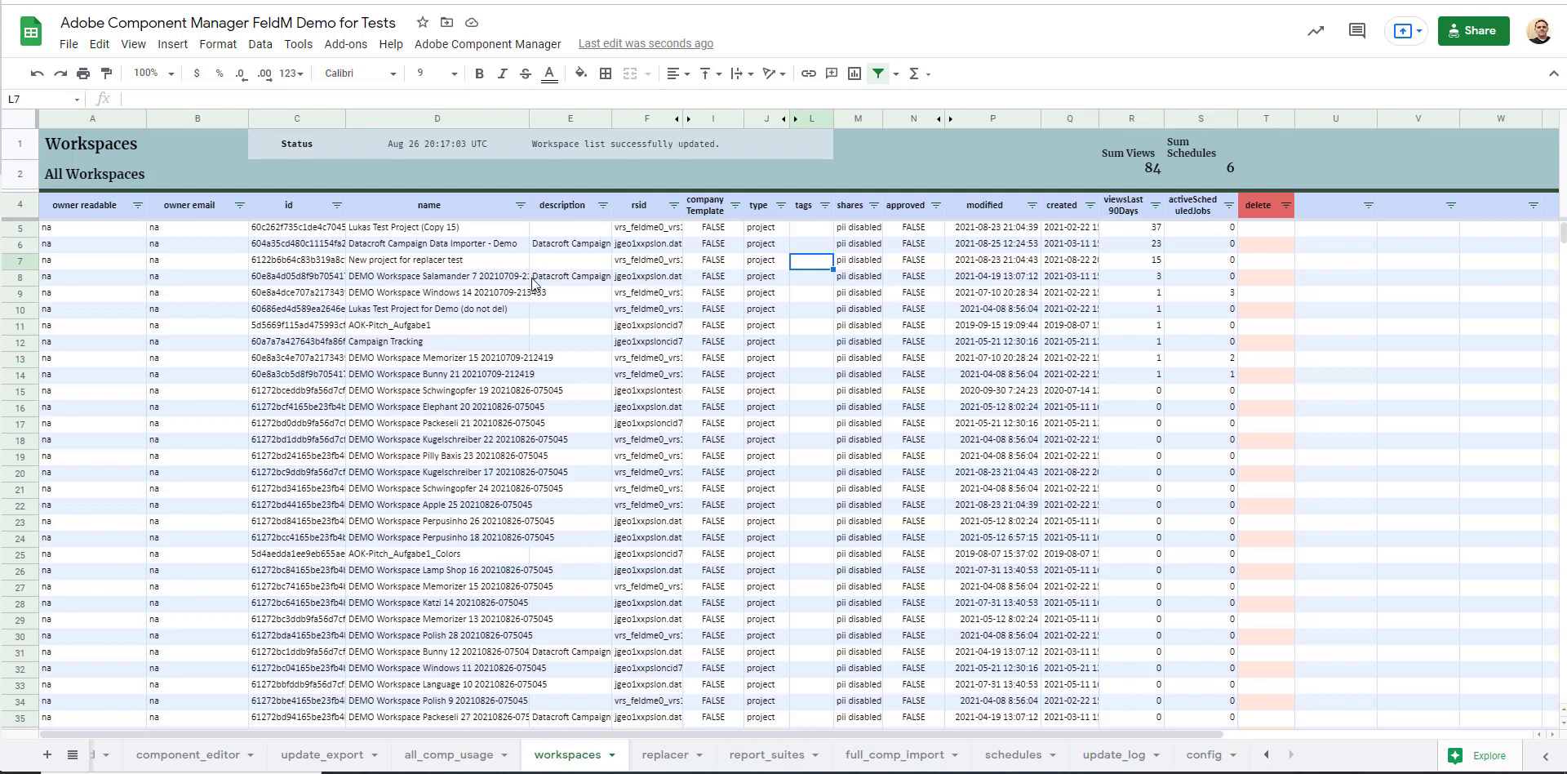
Step: Update the workspace list, confirm the project refresh, and check the status line above the table
{"action": "left_click_drag", "start_coordinate": [755, 231], "coordinate": [759, 304]}
{"action": "left_click", "coordinate": [765, 245]}
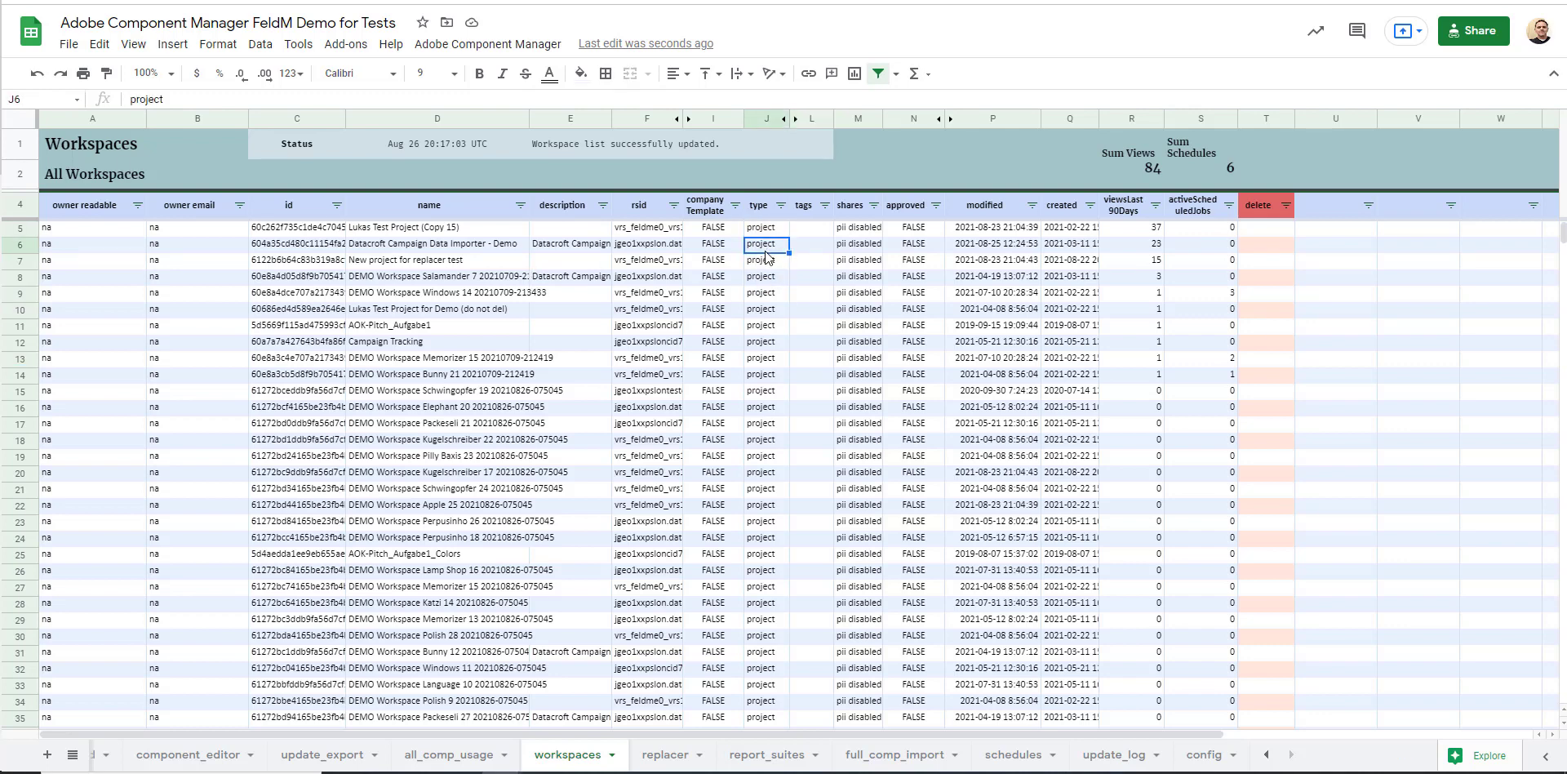
{"action": "left_click", "coordinate": [497, 45]}
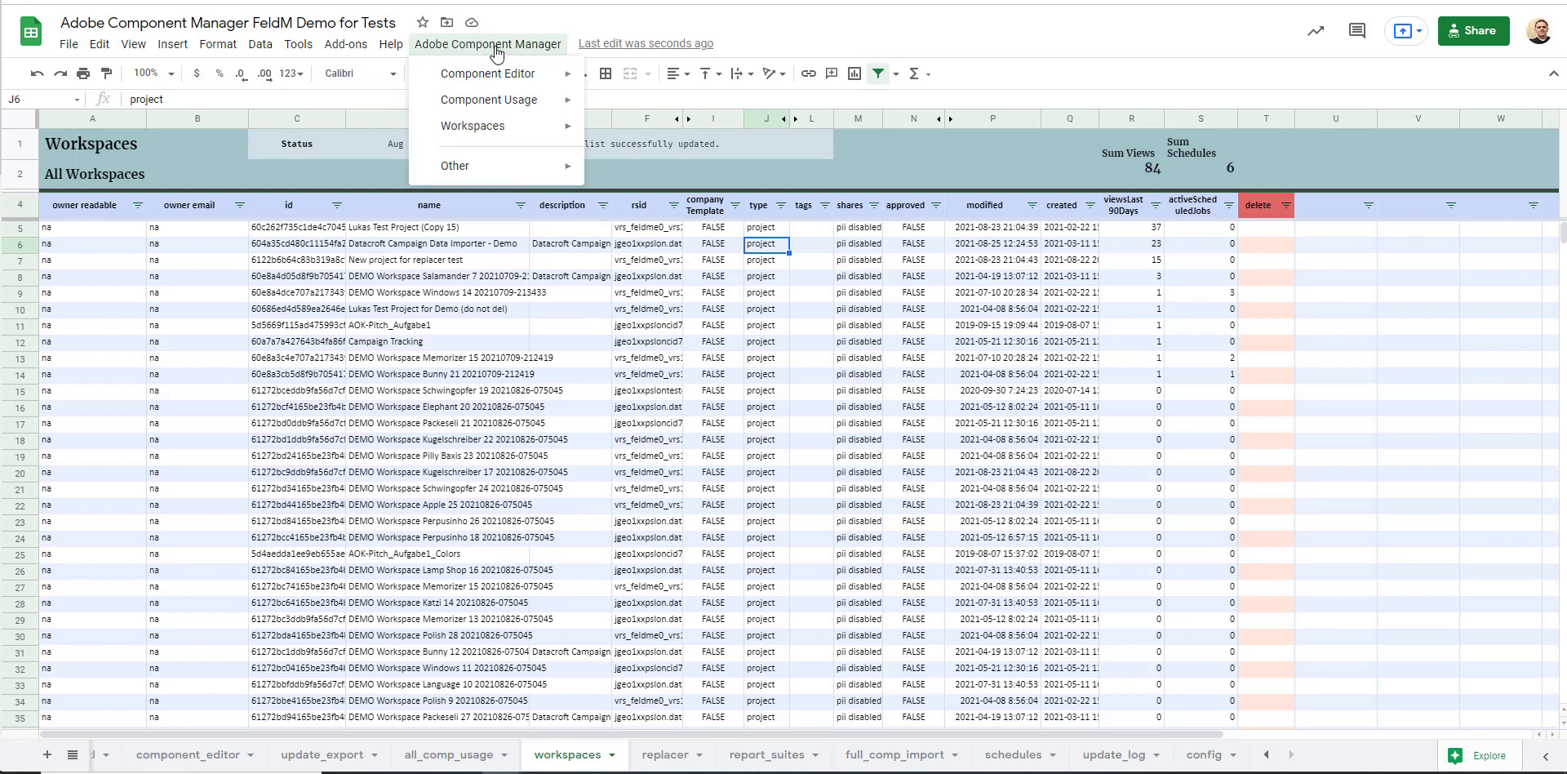
{"action": "mouse_move", "coordinate": [505, 128]}
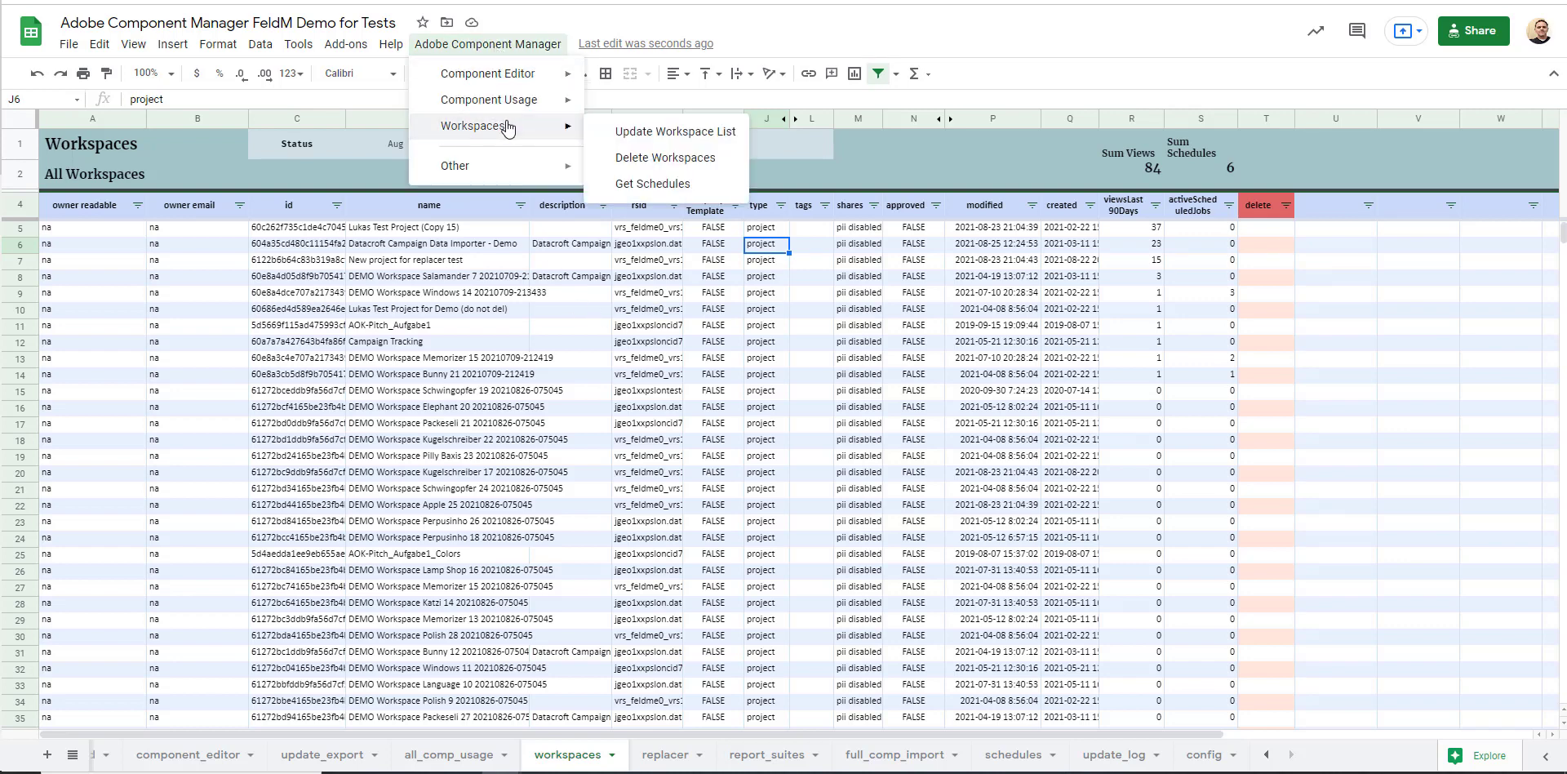
{"action": "left_click", "coordinate": [703, 138]}
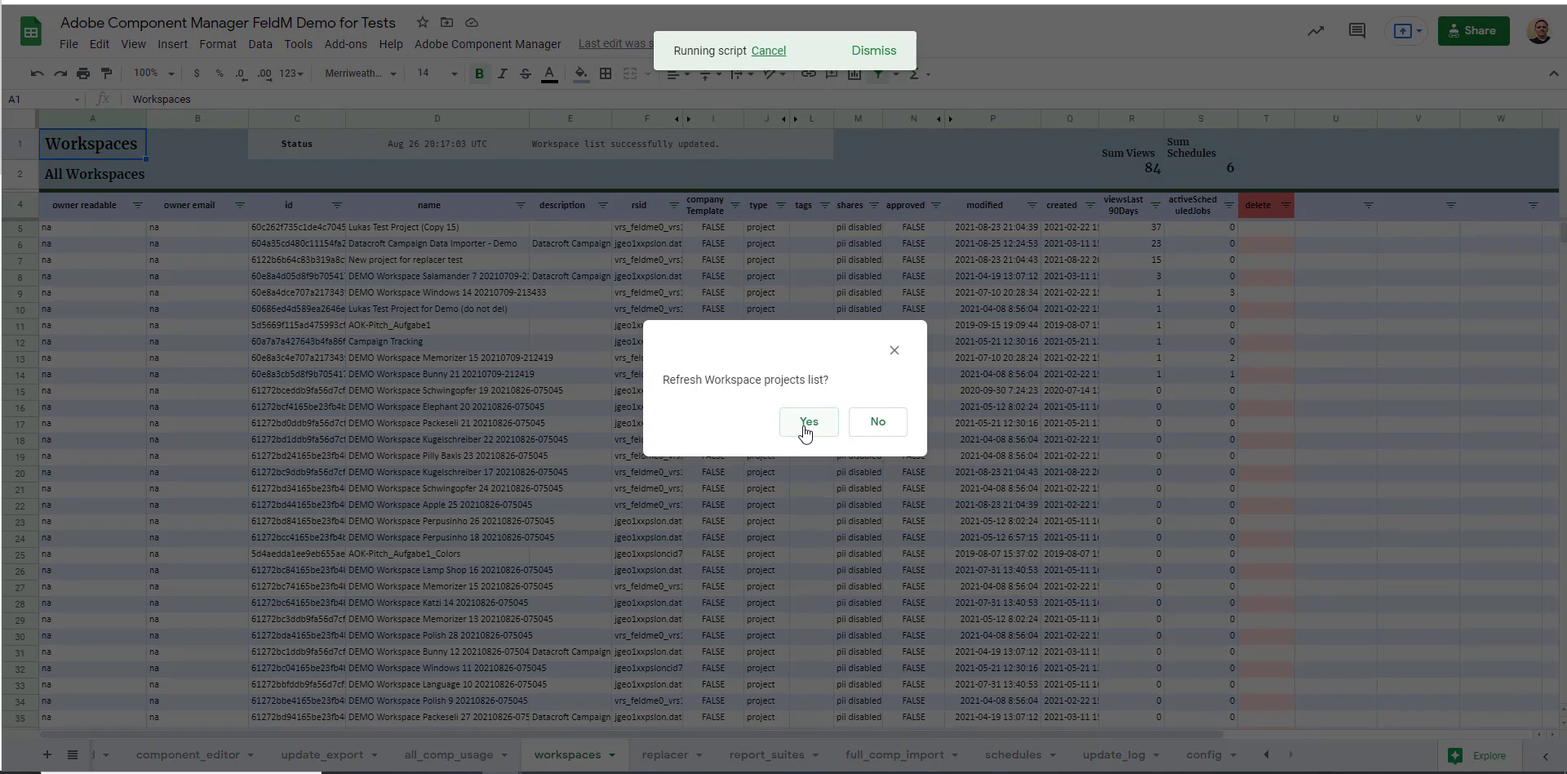
{"action": "left_click", "coordinate": [807, 423]}
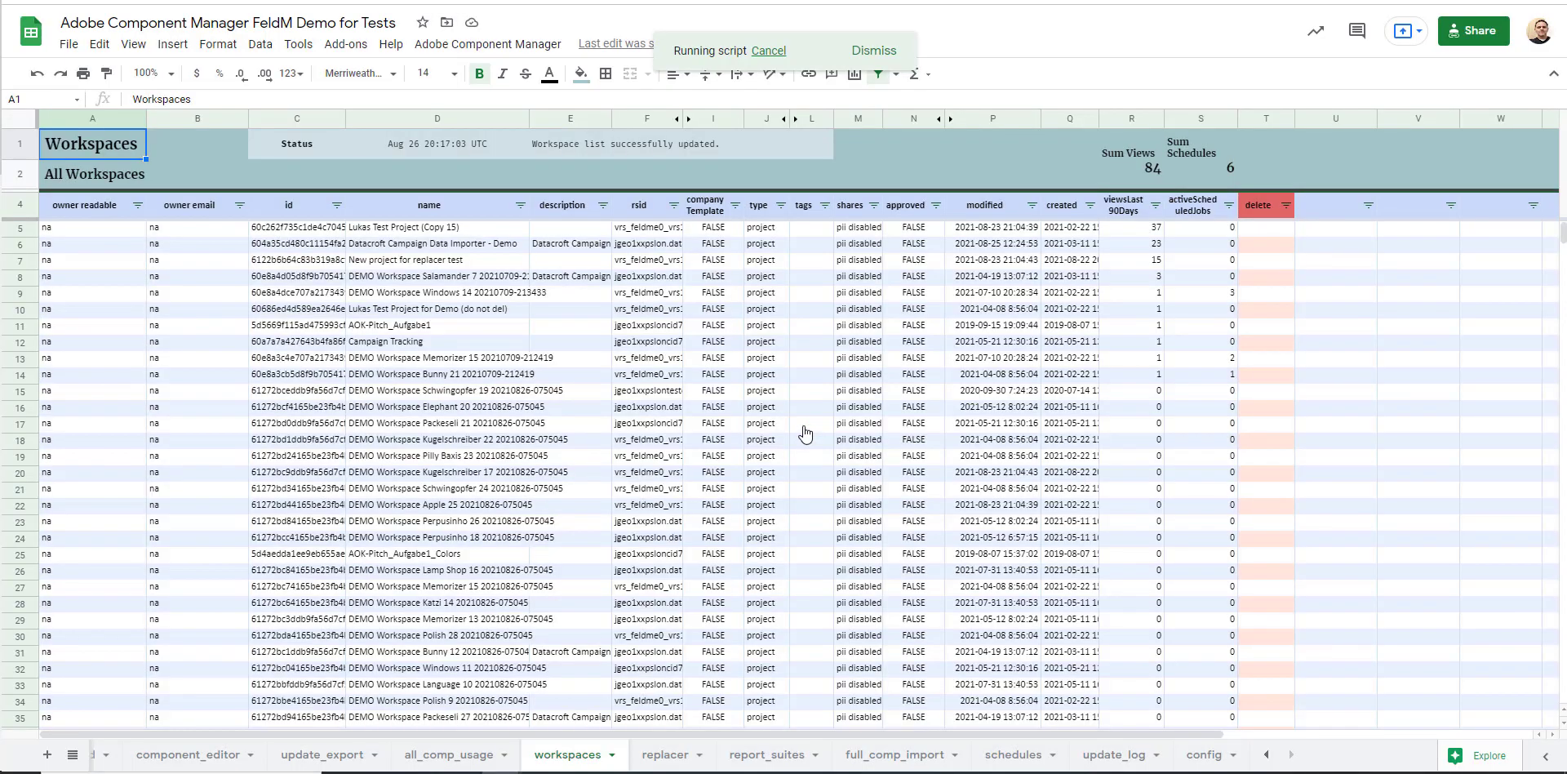
{"action": "left_click", "coordinate": [434, 144]}
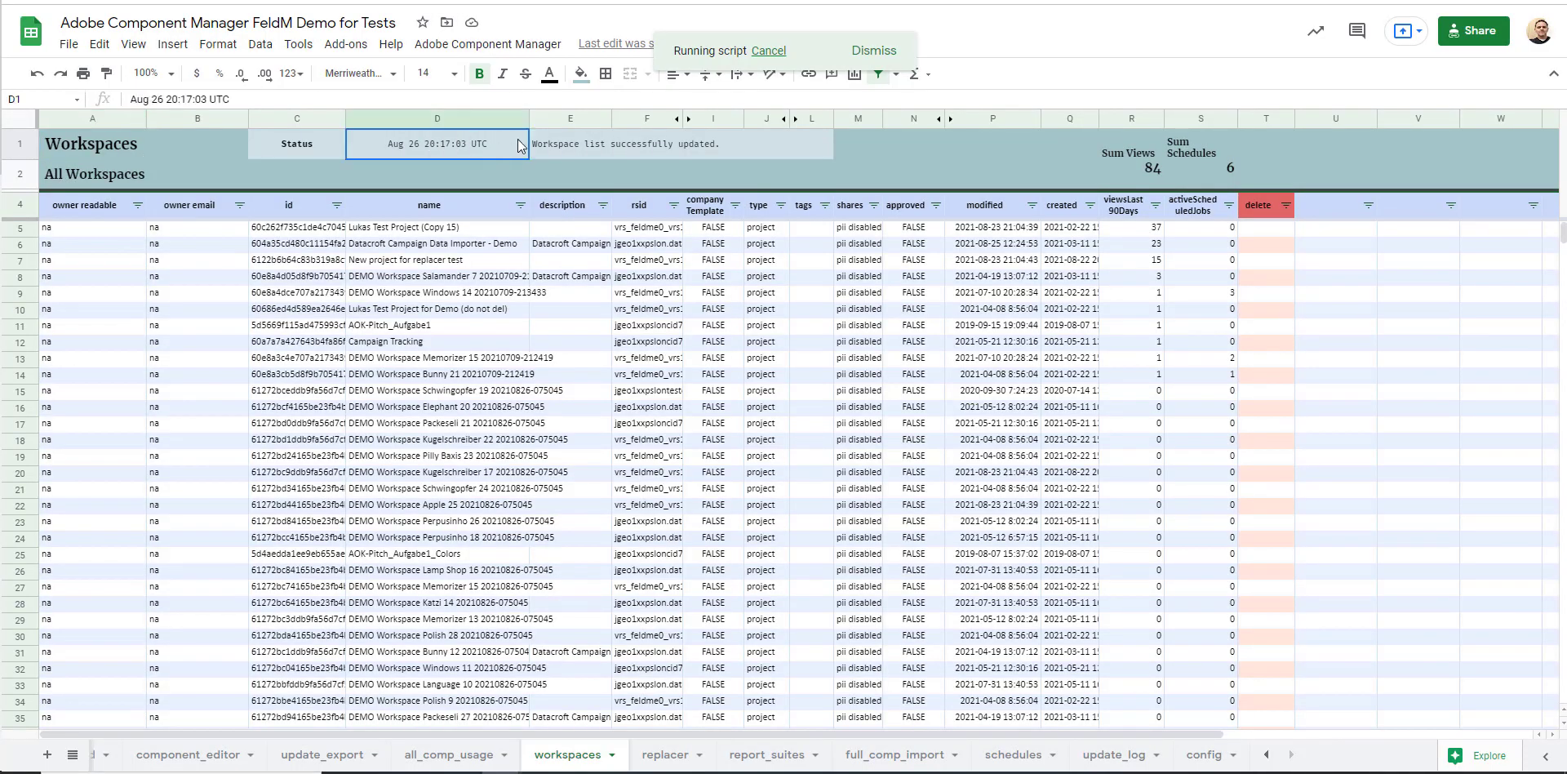
{"action": "left_click", "coordinate": [703, 143]}
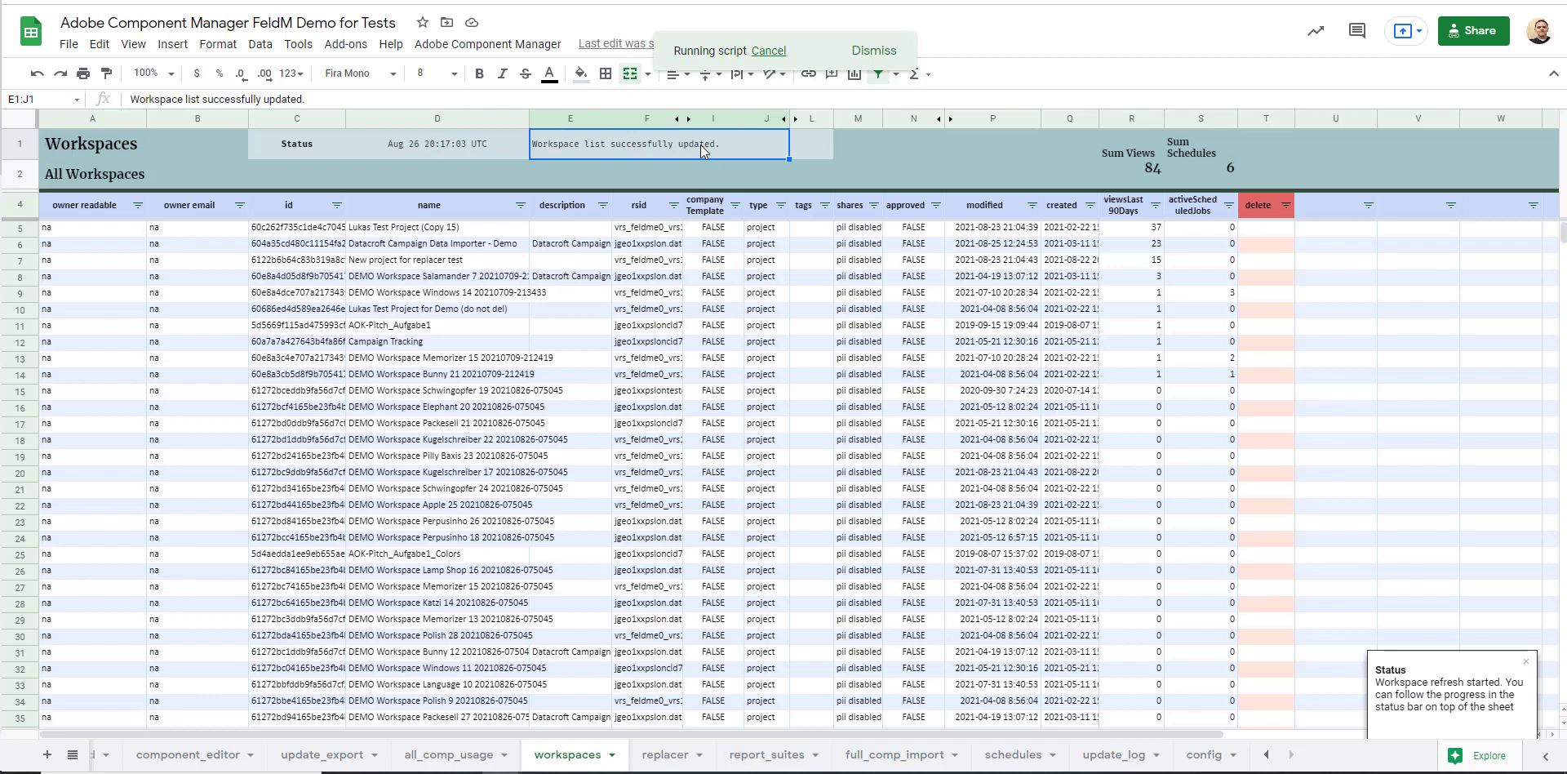
{"action": "left_click", "coordinate": [594, 171]}
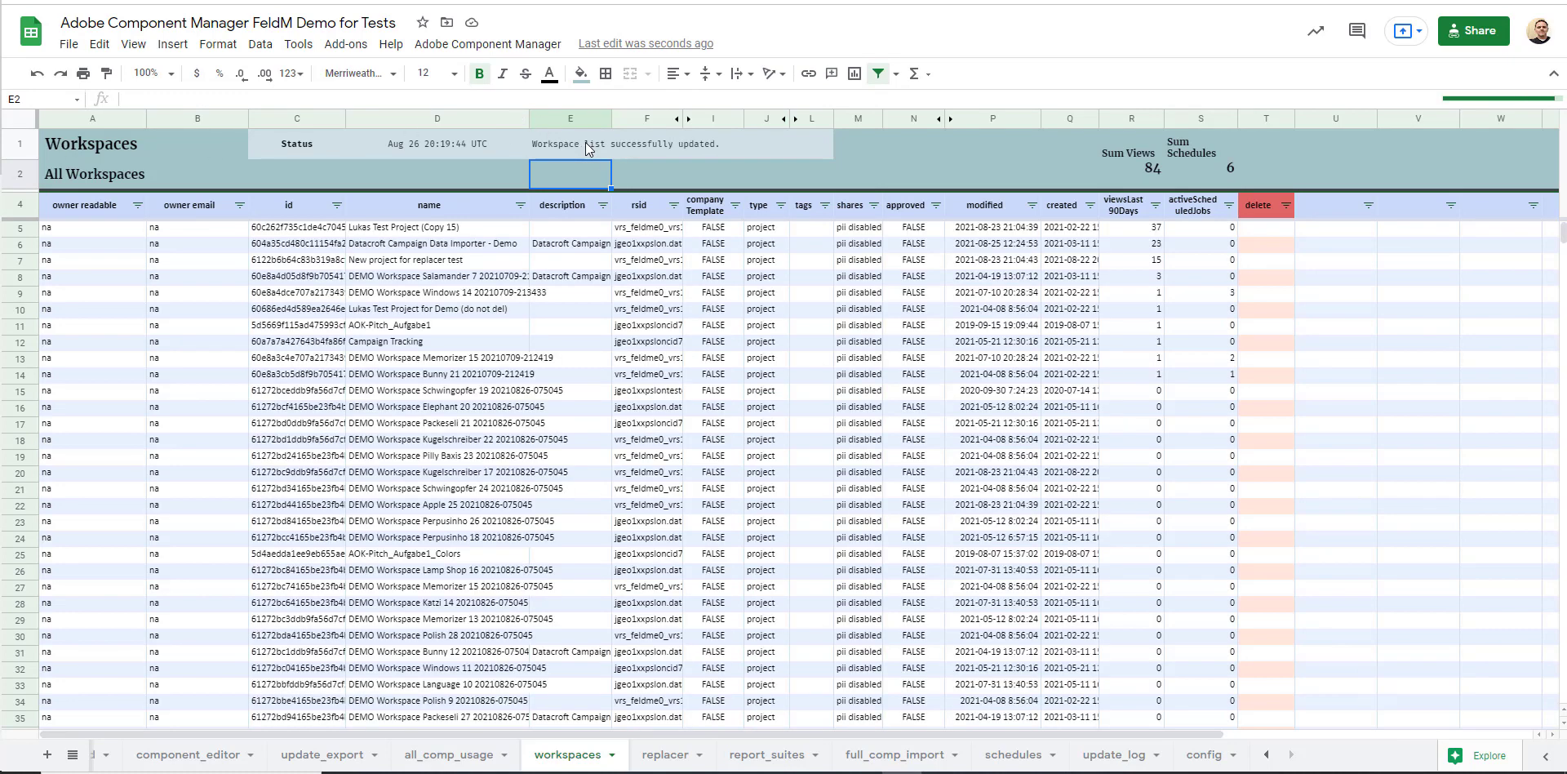
Step: Examine the owner readable, owner email and shares columns of the workspace list
{"action": "left_click", "coordinate": [194, 211]}
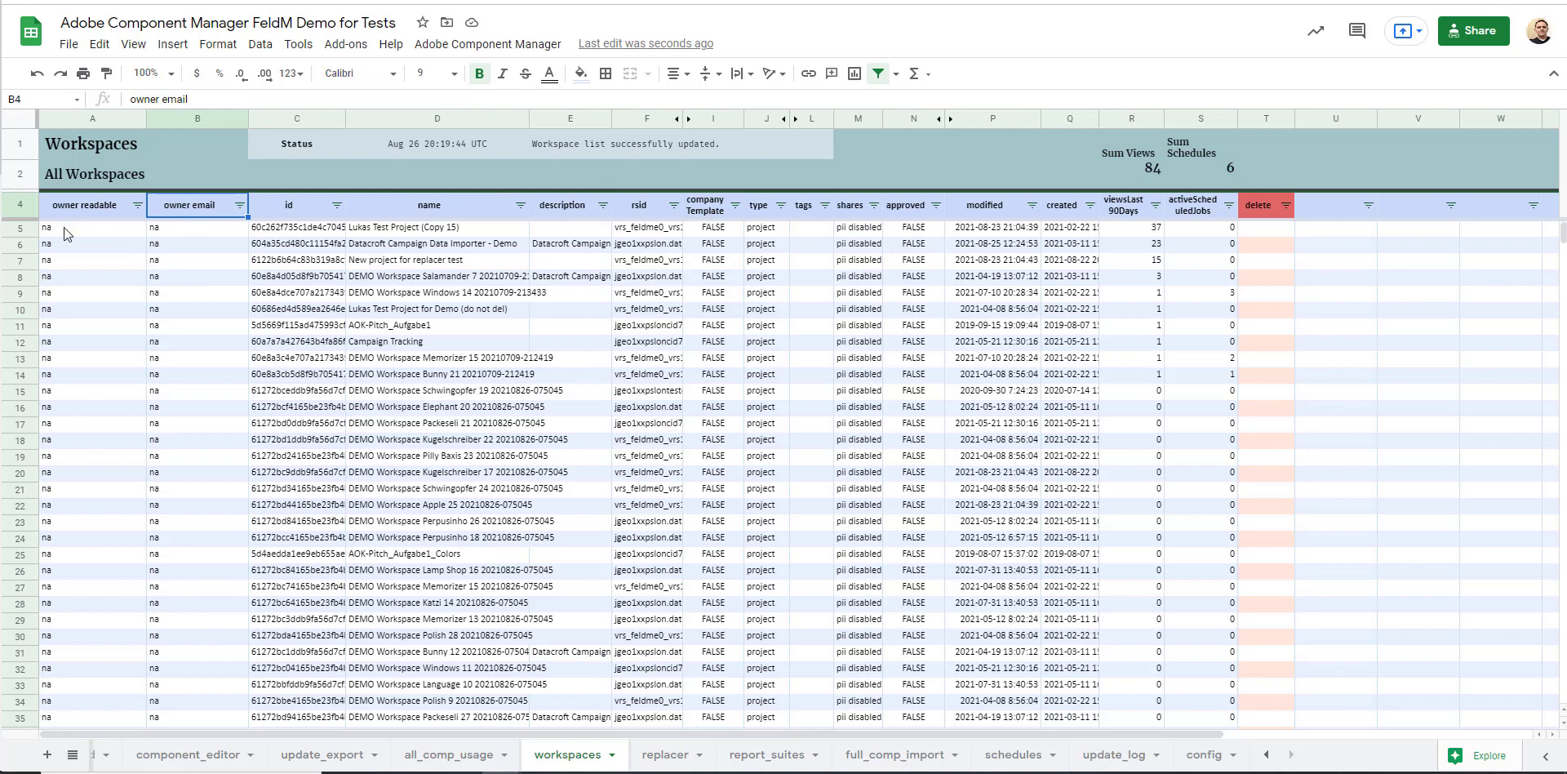
{"action": "left_click_drag", "start_coordinate": [857, 214], "coordinate": [856, 271]}
{"action": "left_click", "coordinate": [854, 265]}
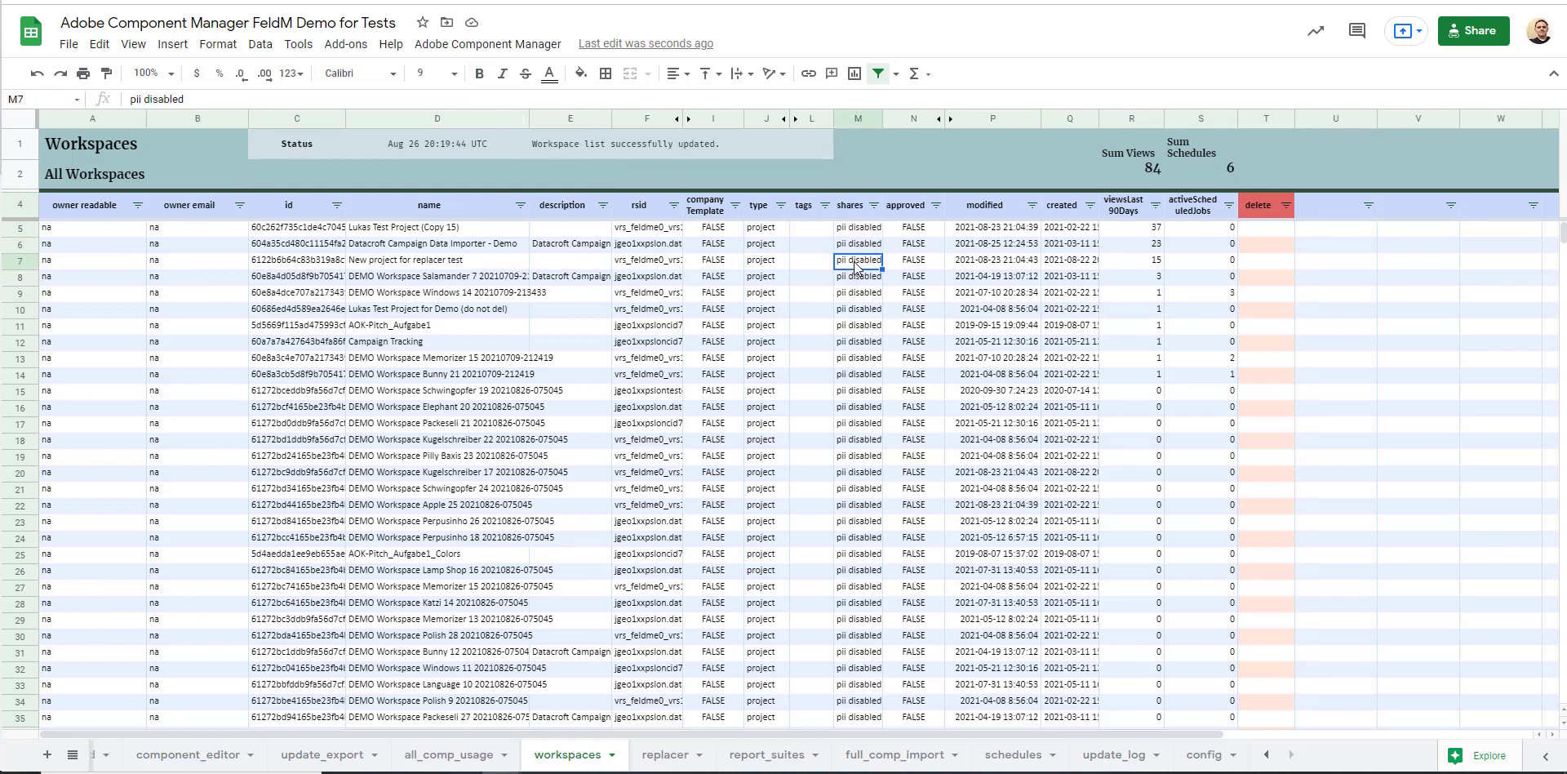
{"action": "left_click", "coordinate": [110, 266]}
{"action": "left_click", "coordinate": [178, 266]}
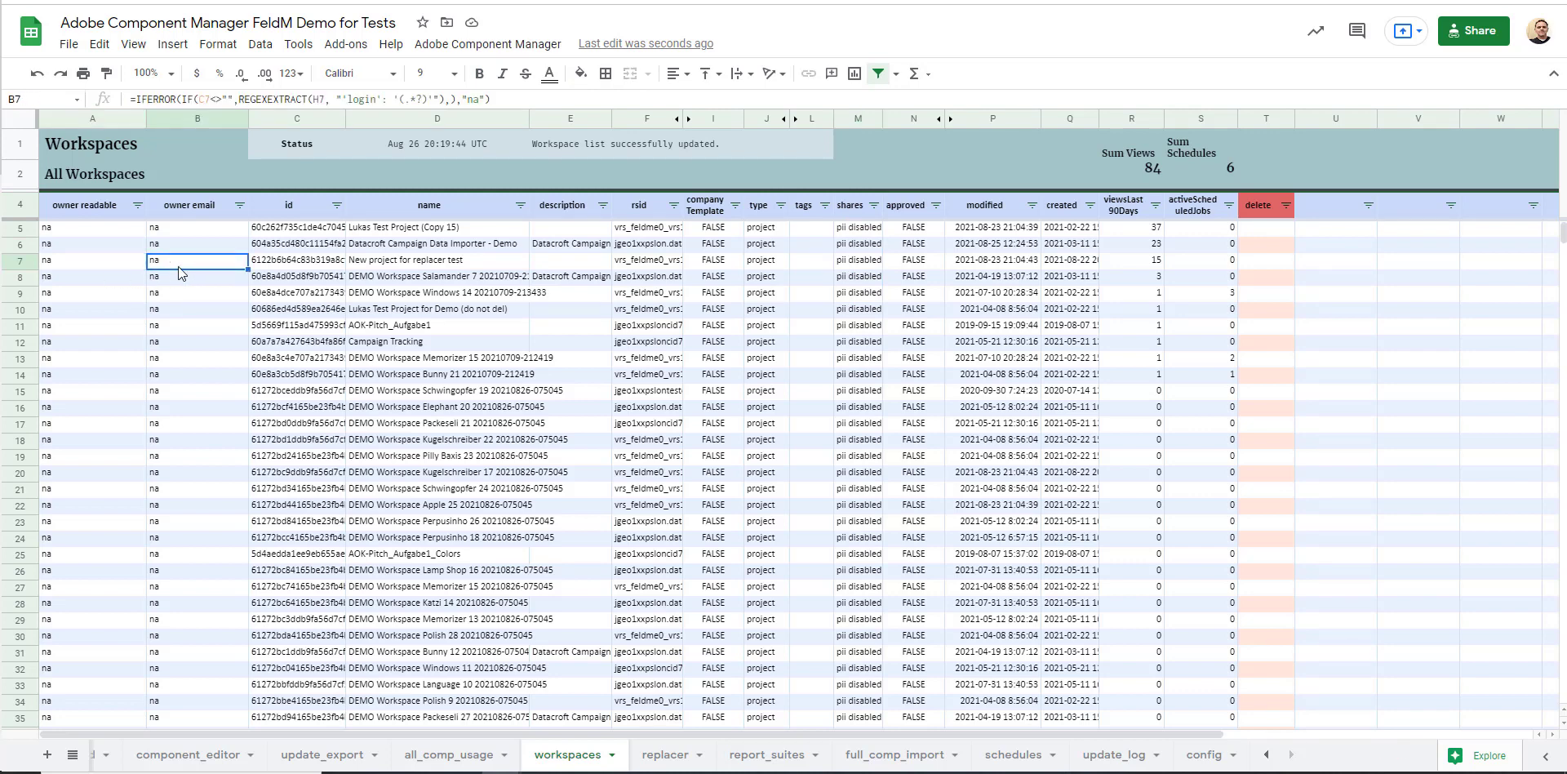
Step: Turn the no_personal_data setting off and back on in the config sheet
{"action": "left_click", "coordinate": [1206, 757]}
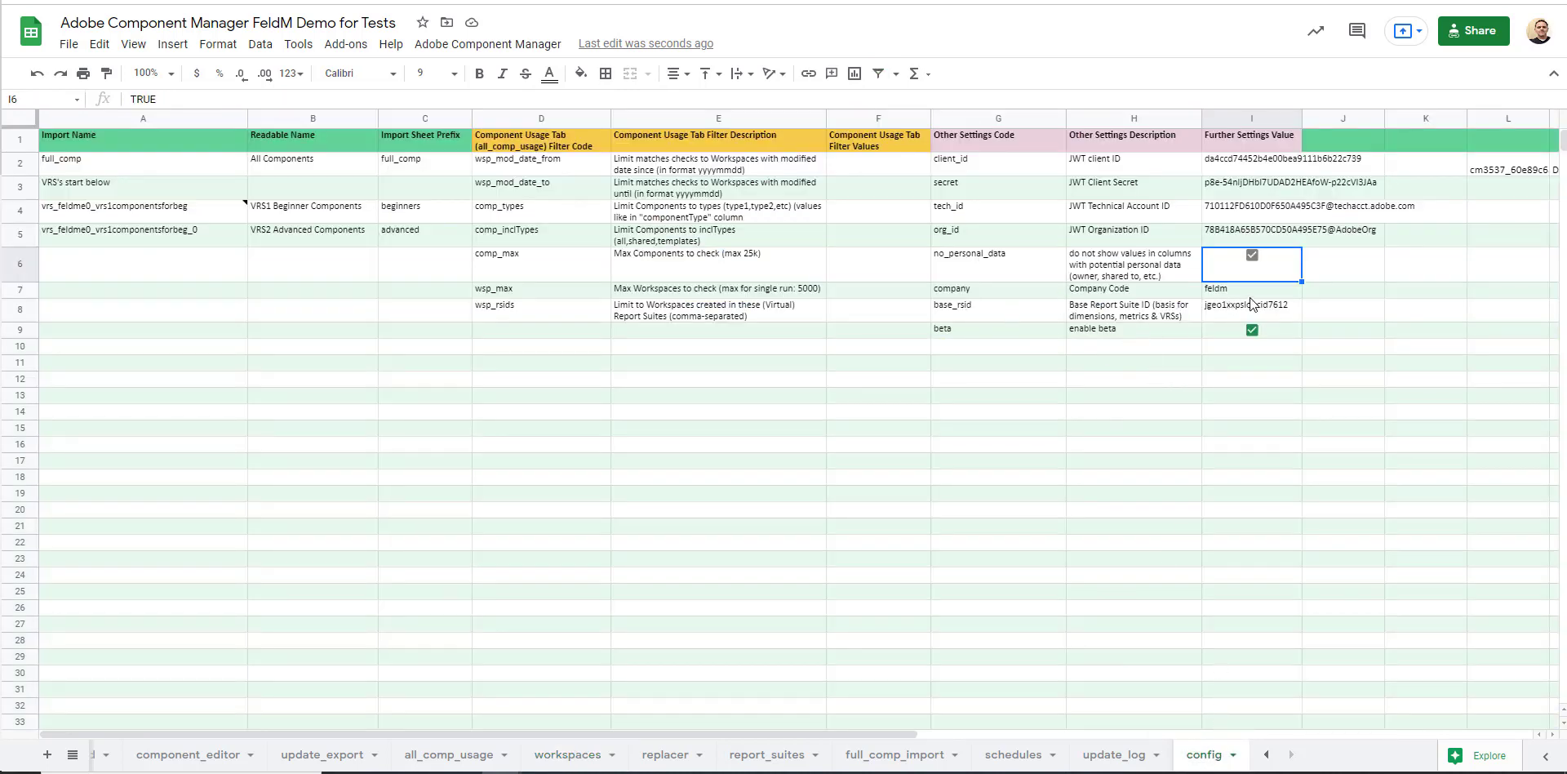
{"action": "left_click", "coordinate": [1254, 256]}
{"action": "left_click", "coordinate": [522, 45]}
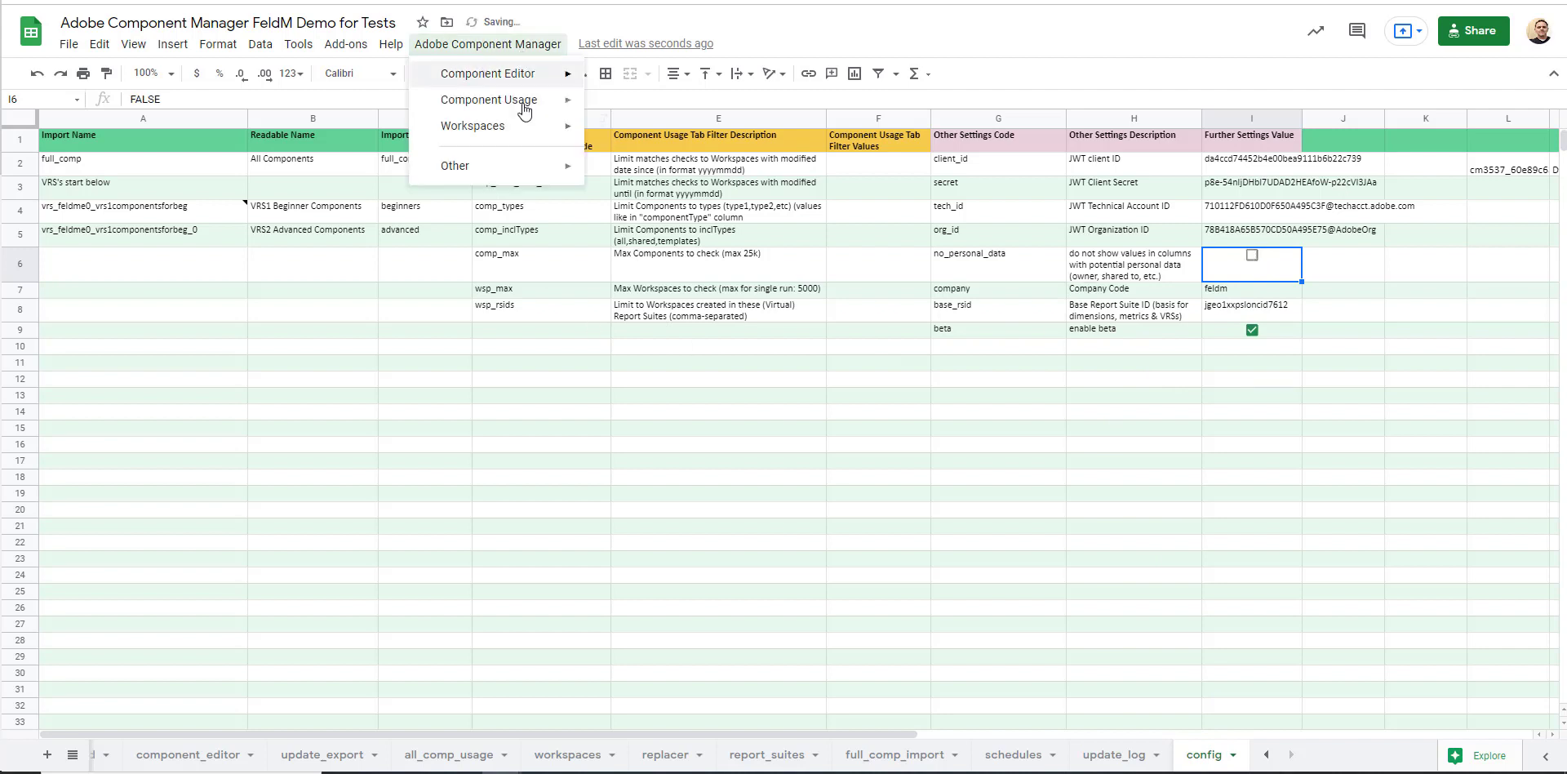
{"action": "mouse_move", "coordinate": [529, 126]}
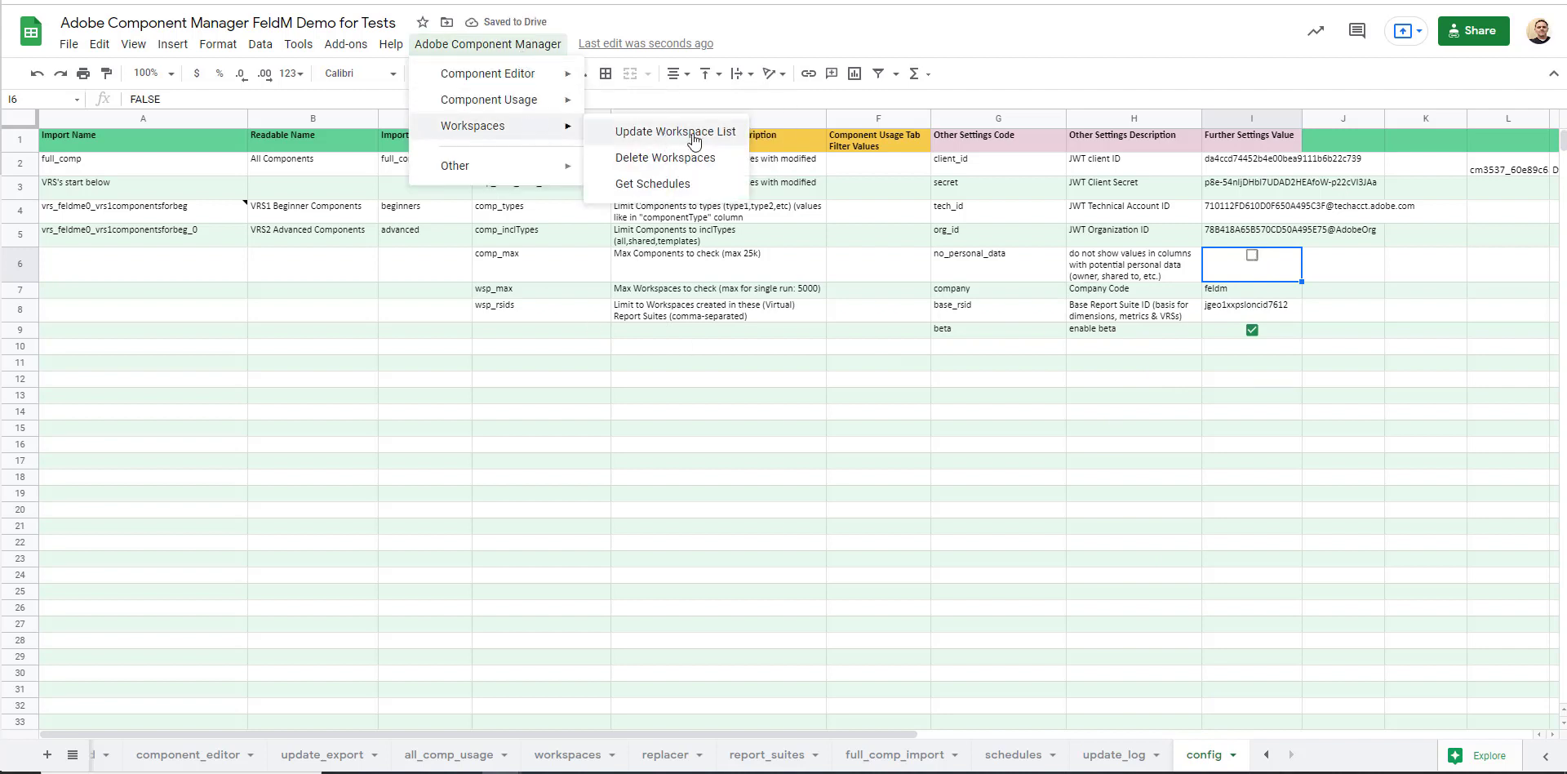
{"action": "left_click", "coordinate": [1252, 255]}
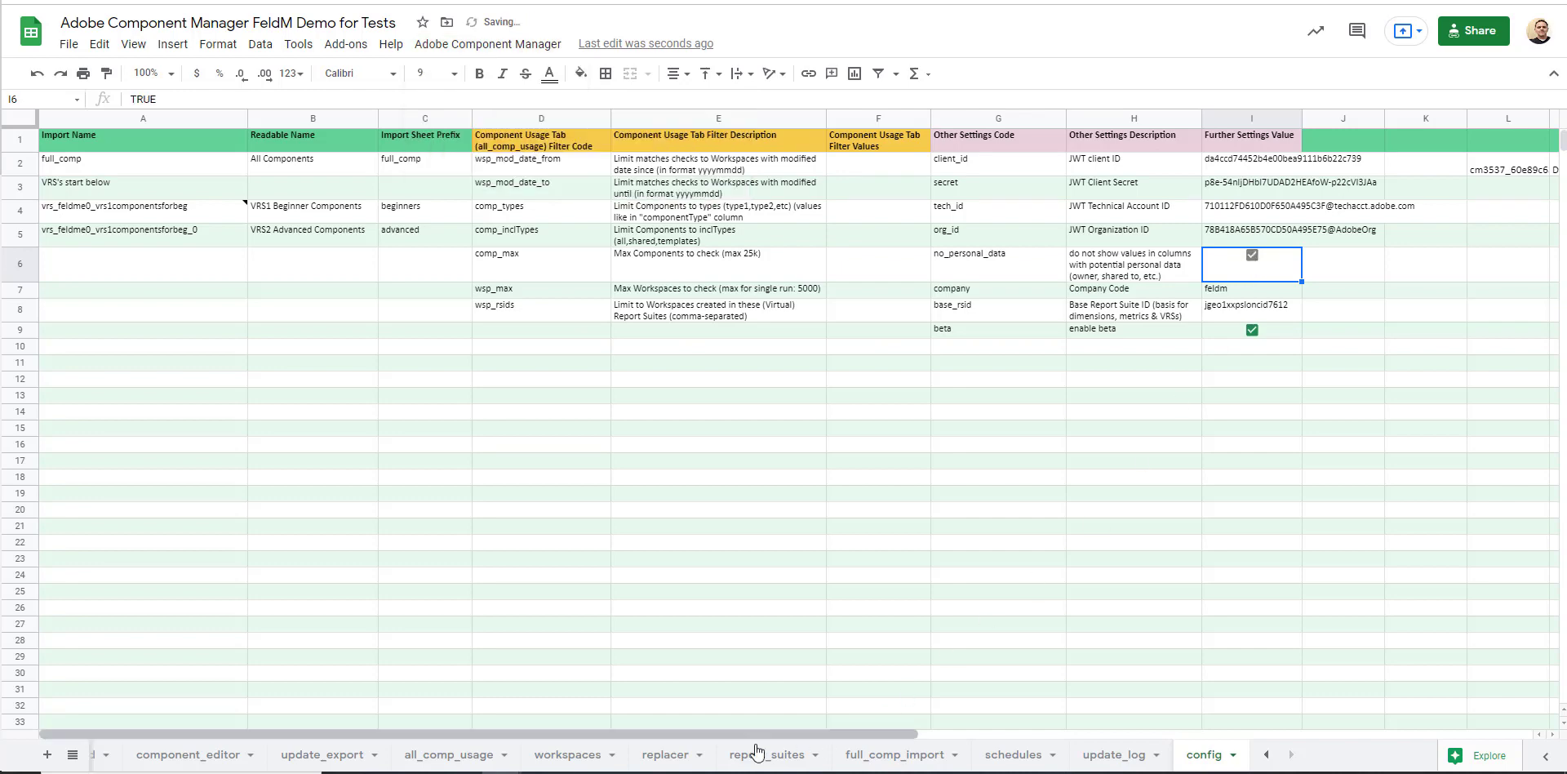
Step: Return to the workspaces sheet and inspect the id, name, description and rsid columns
{"action": "left_click", "coordinate": [583, 761]}
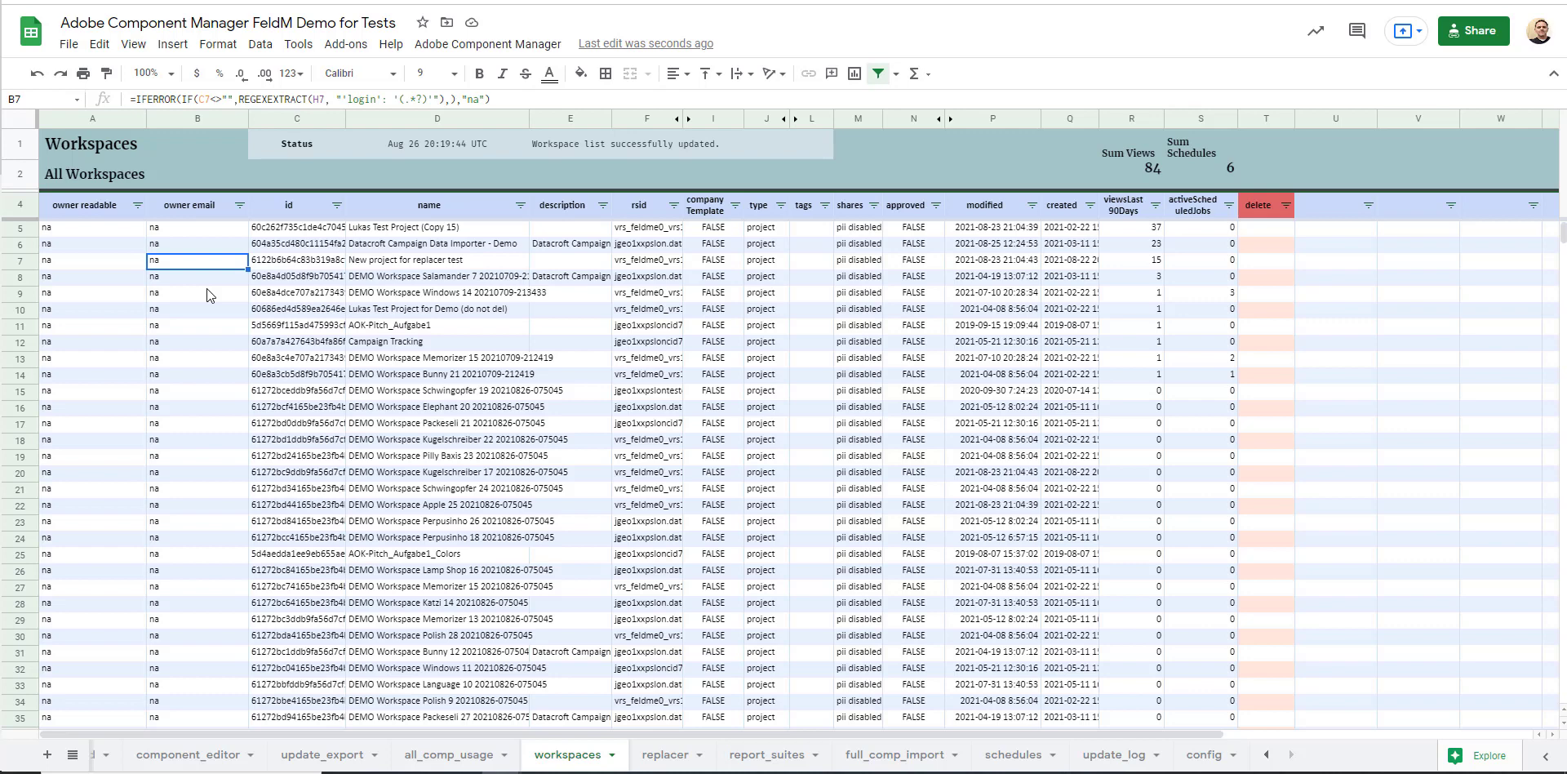
{"action": "left_click", "coordinate": [304, 259]}
{"action": "left_click", "coordinate": [455, 261]}
{"action": "left_click", "coordinate": [573, 249]}
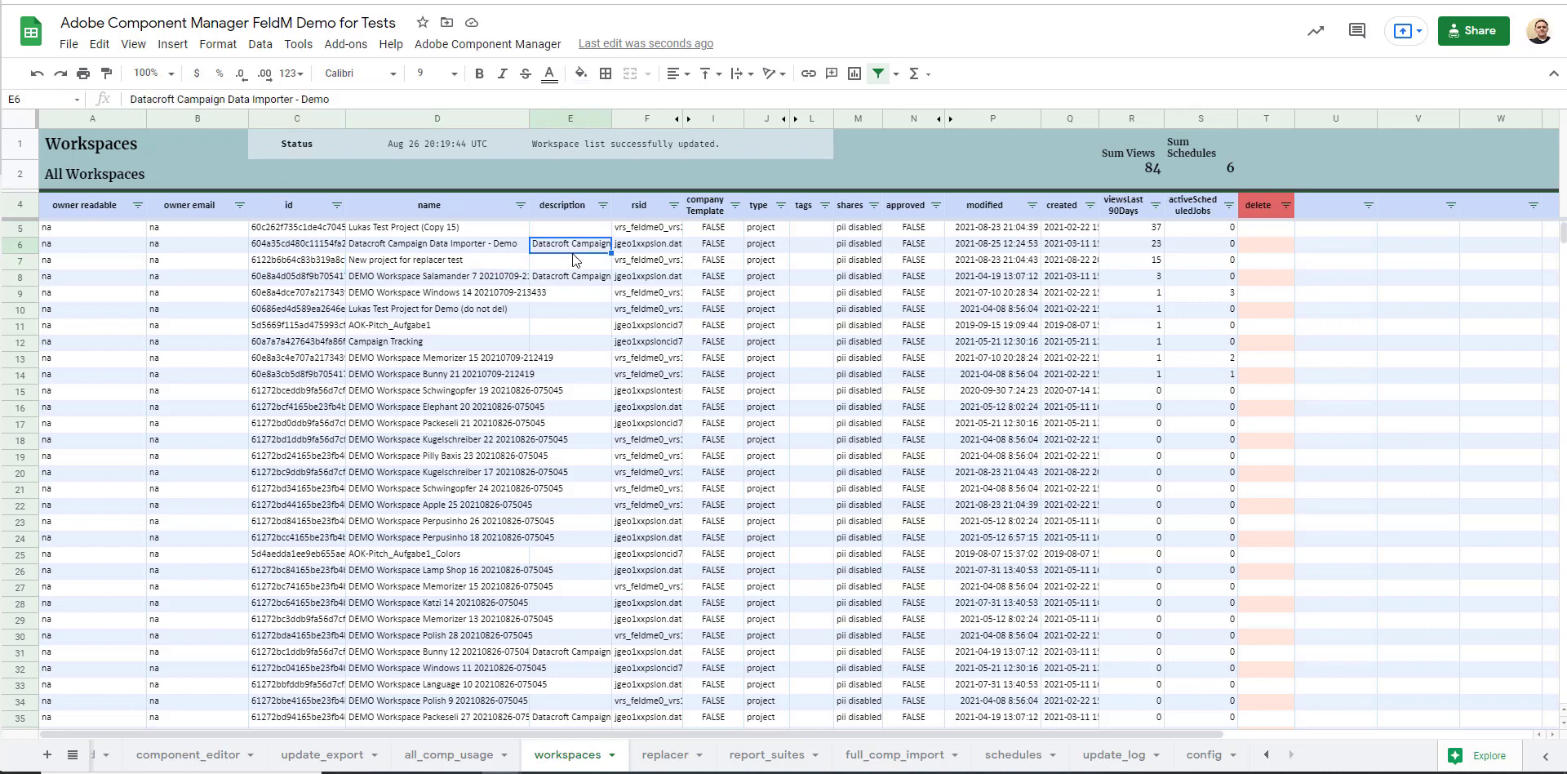
{"action": "left_click", "coordinate": [646, 239]}
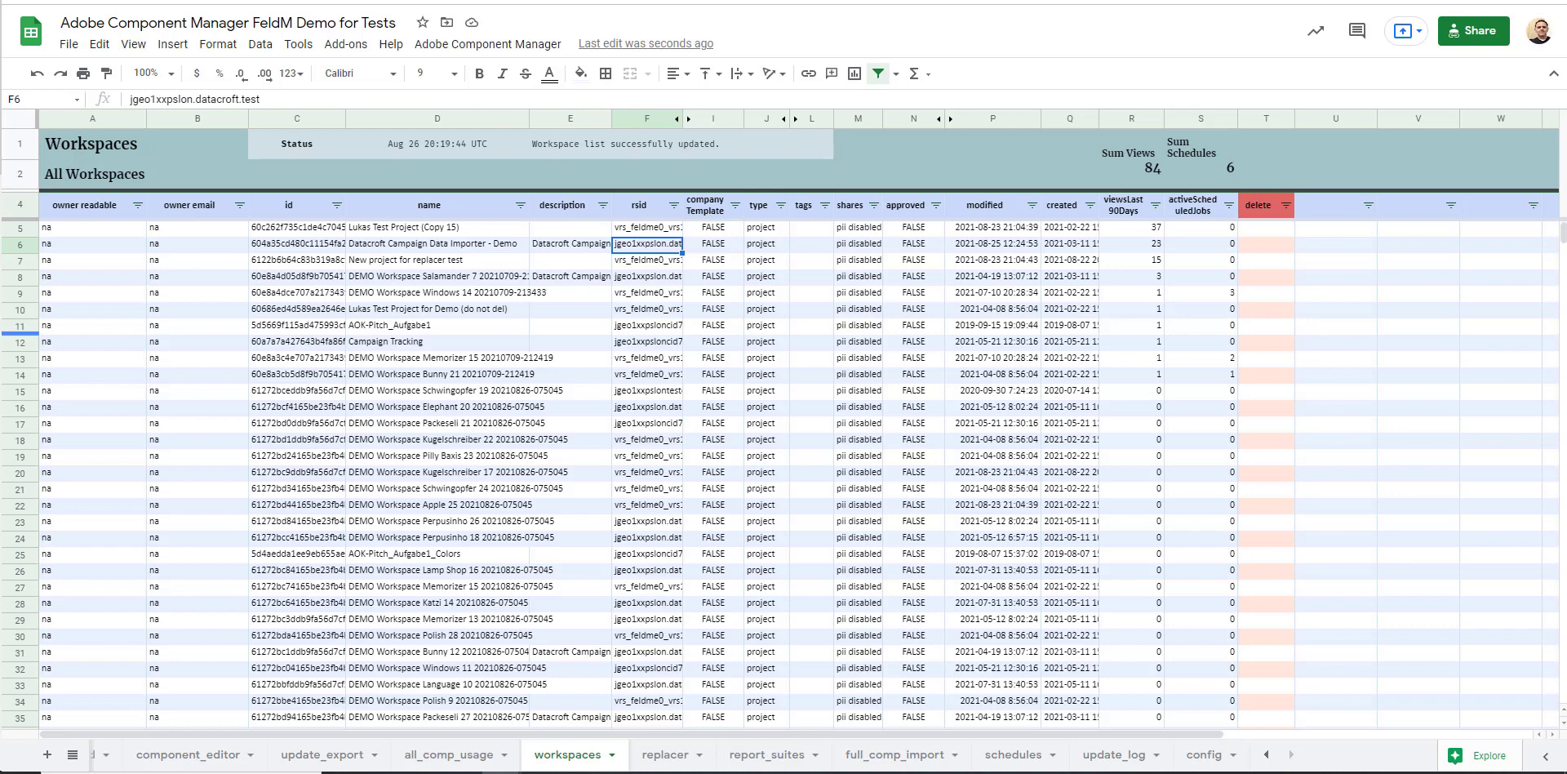
Step: Switch to Adobe Analytics to view Panel 1's report suite choices, and return to the sheet's rsid column
{"action": "key", "text": "alt+Tab"}
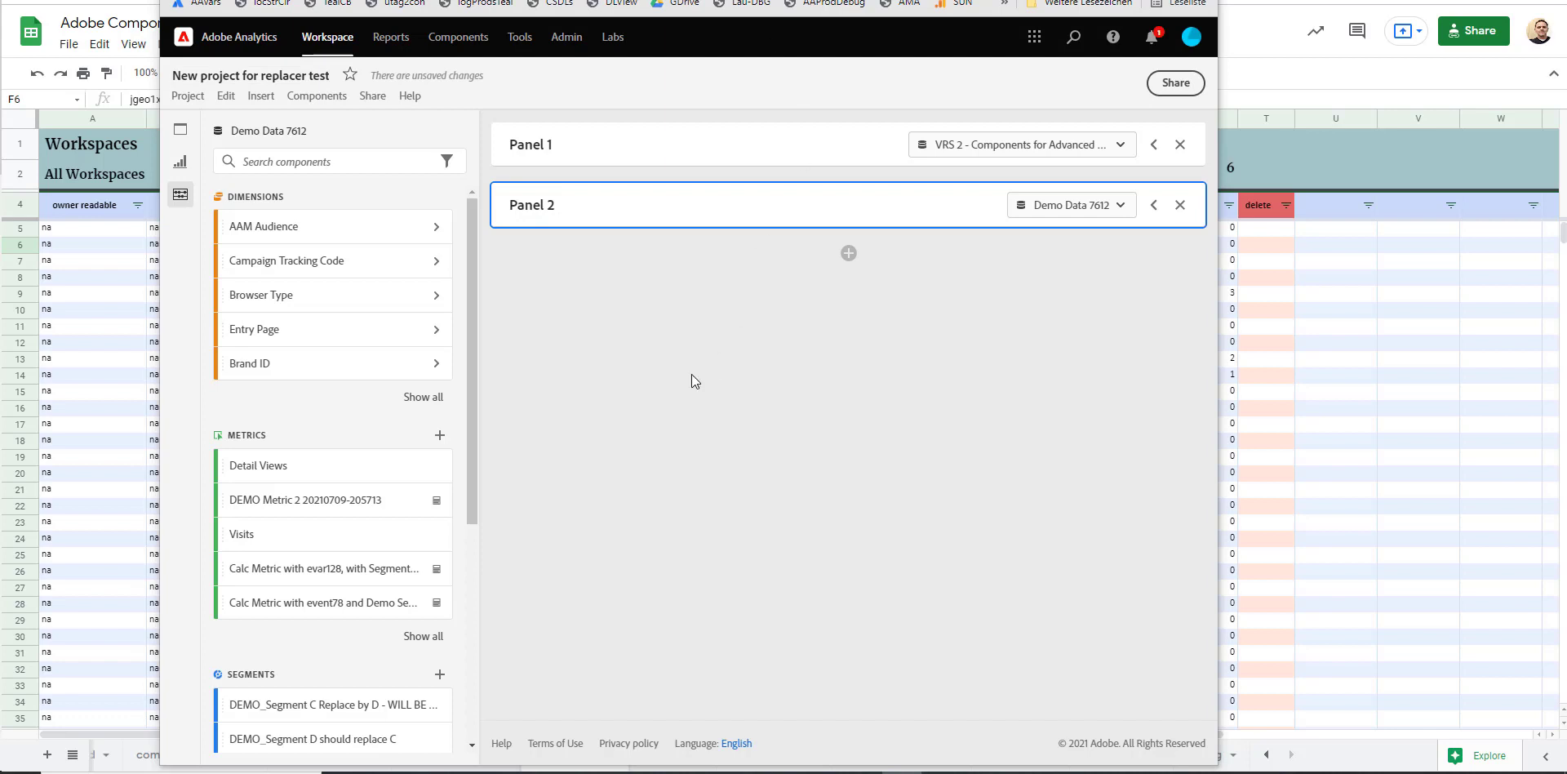
{"action": "left_click", "coordinate": [1125, 146]}
{"action": "left_click", "coordinate": [1125, 146]}
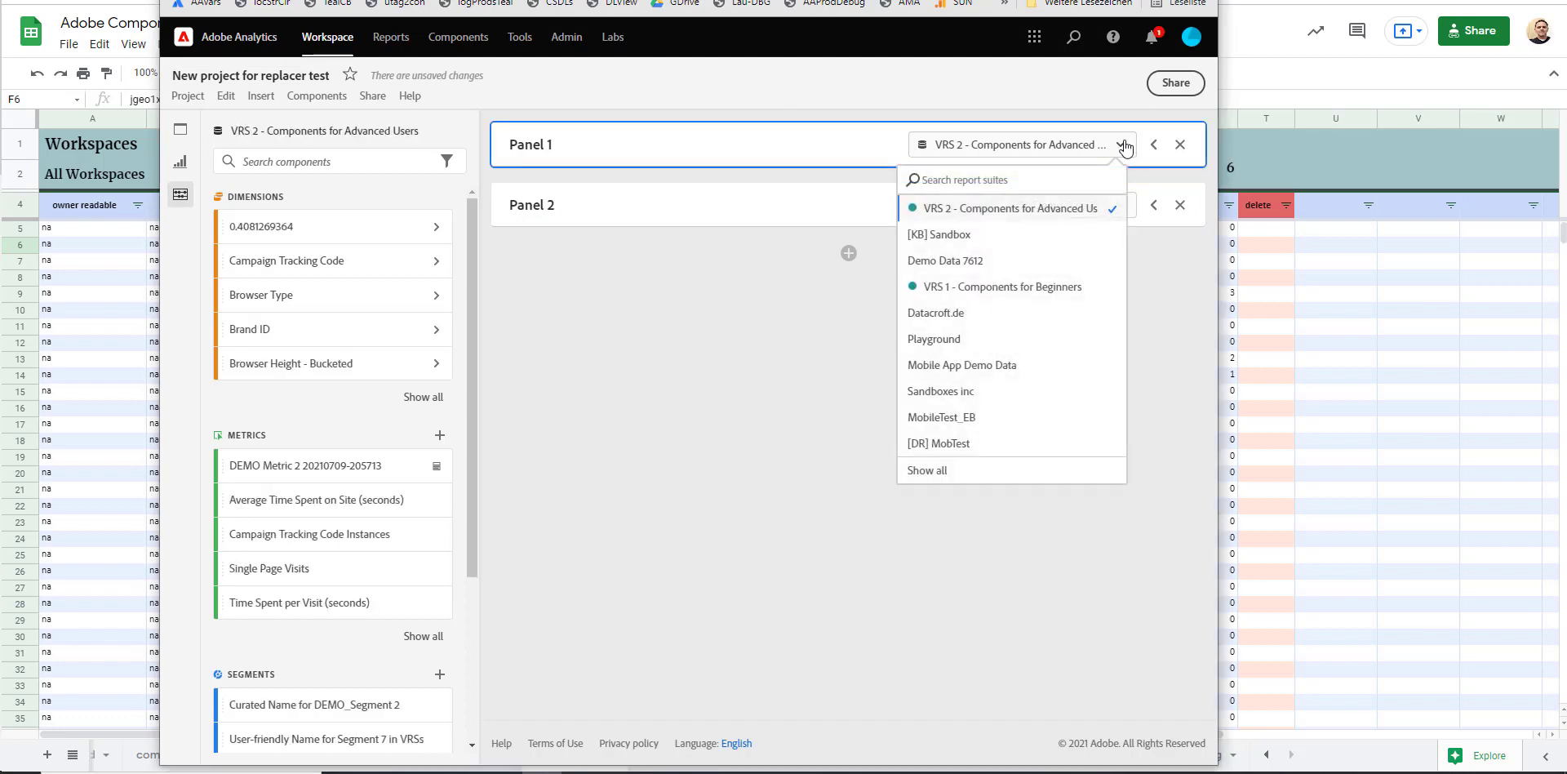
{"action": "left_click", "coordinate": [840, 331]}
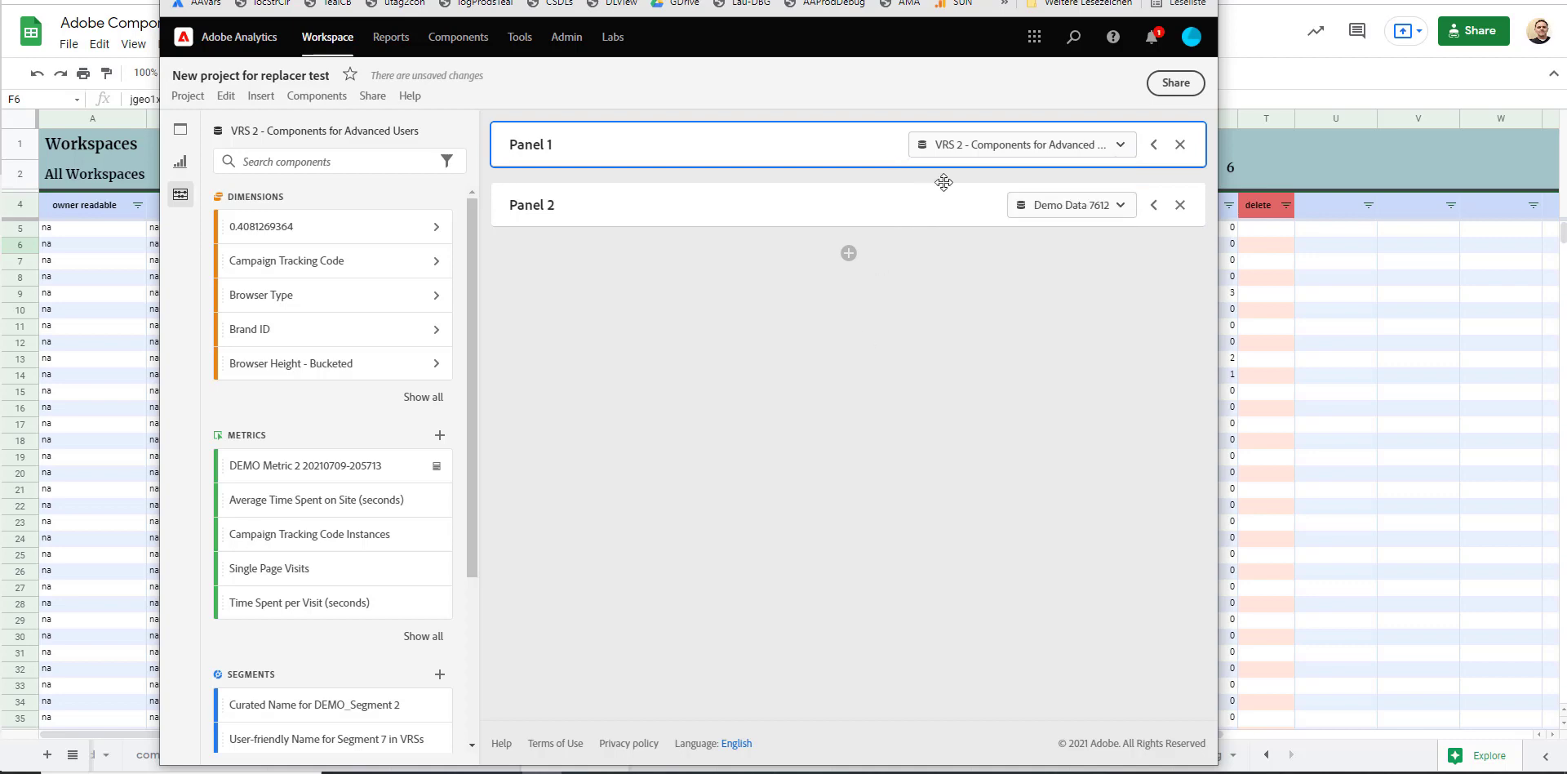
{"action": "left_click", "coordinate": [1255, 158]}
{"action": "left_click", "coordinate": [659, 211]}
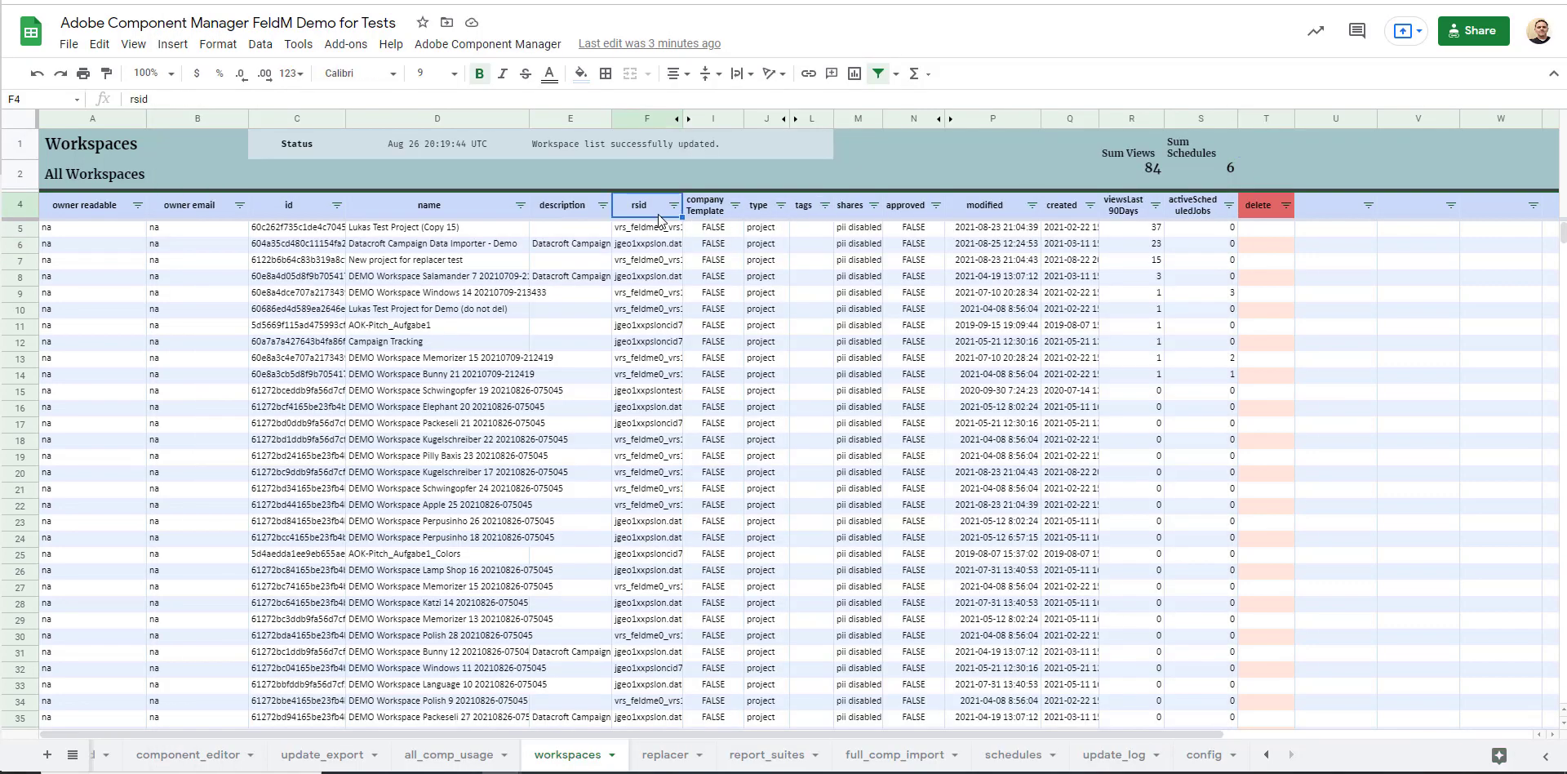
{"action": "left_click", "coordinate": [660, 230]}
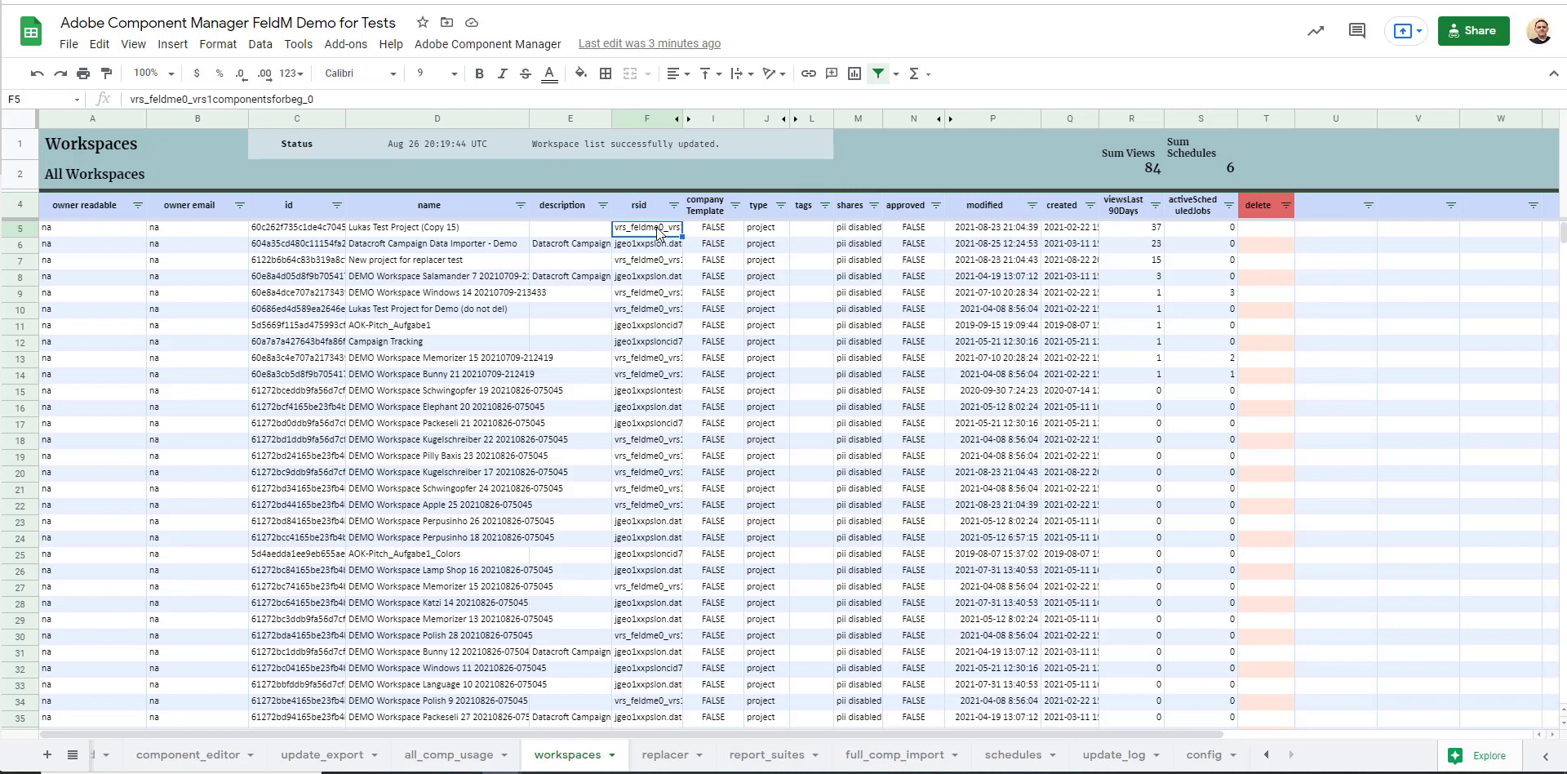
Step: Compare the companyTemplate column with the custom project templates in Adobe Analytics, and examine the sheet's type and tags columns
{"action": "left_click", "coordinate": [709, 209]}
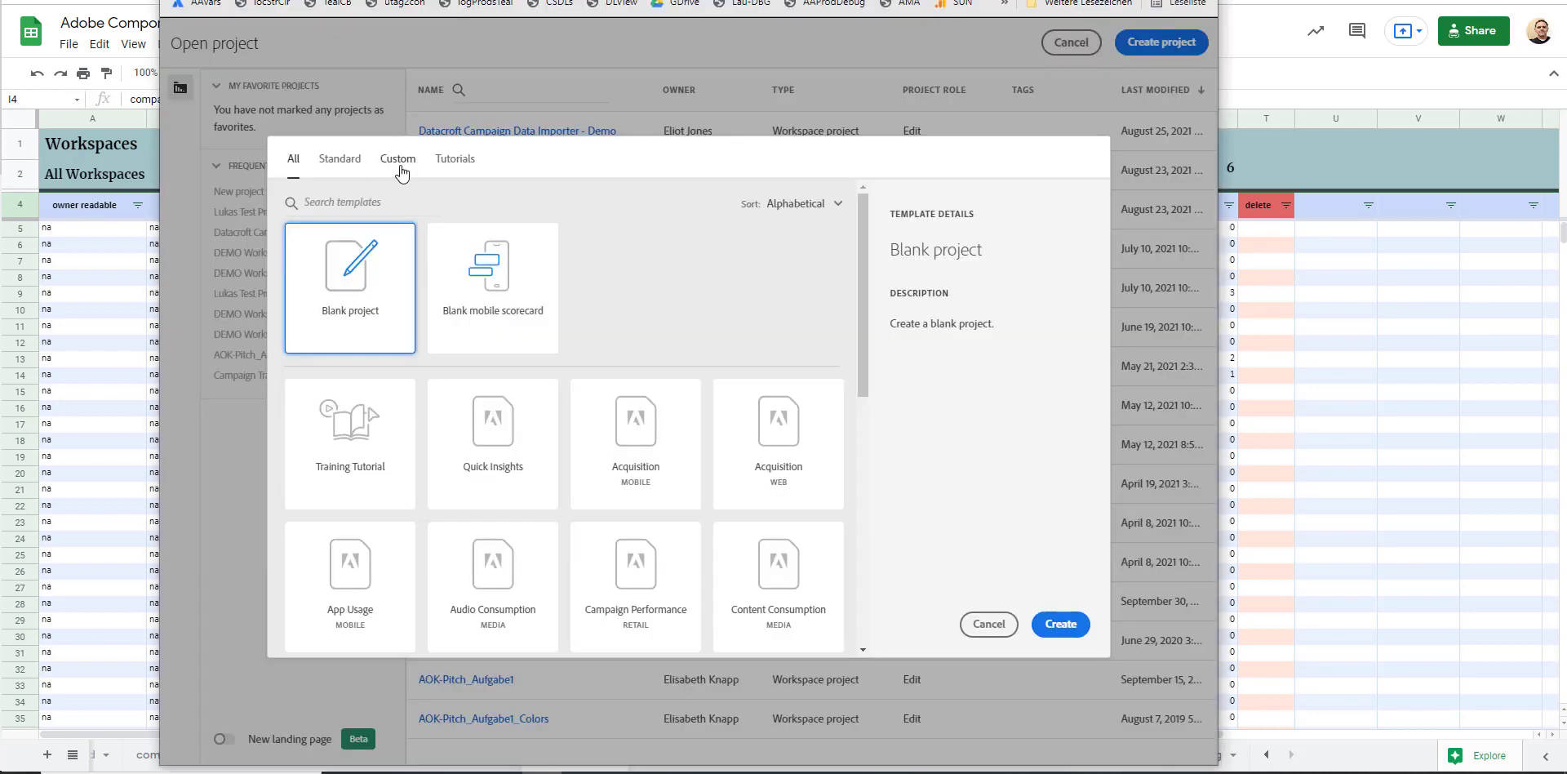
{"action": "left_click", "coordinate": [399, 160]}
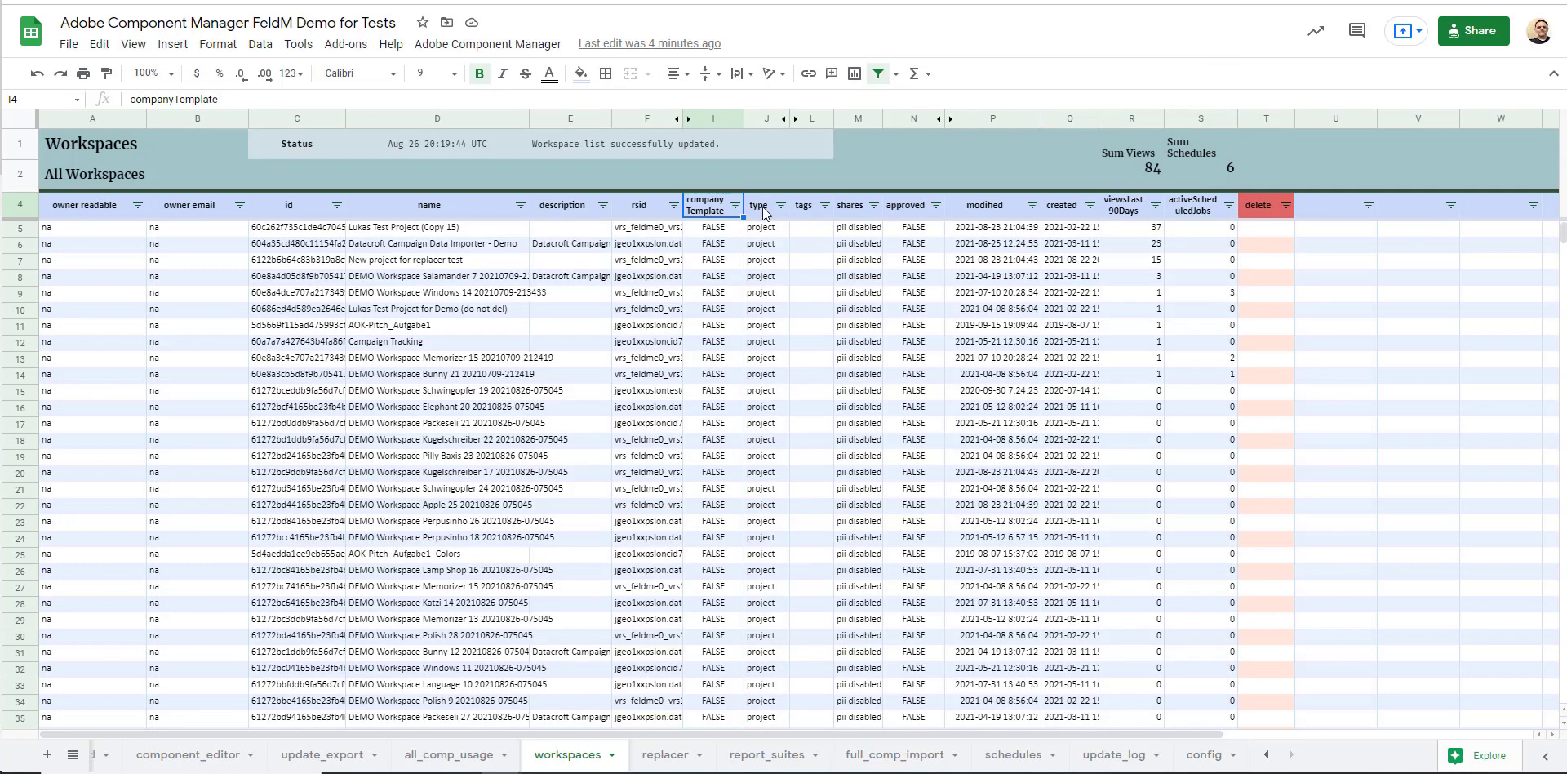
{"action": "left_click", "coordinate": [763, 207]}
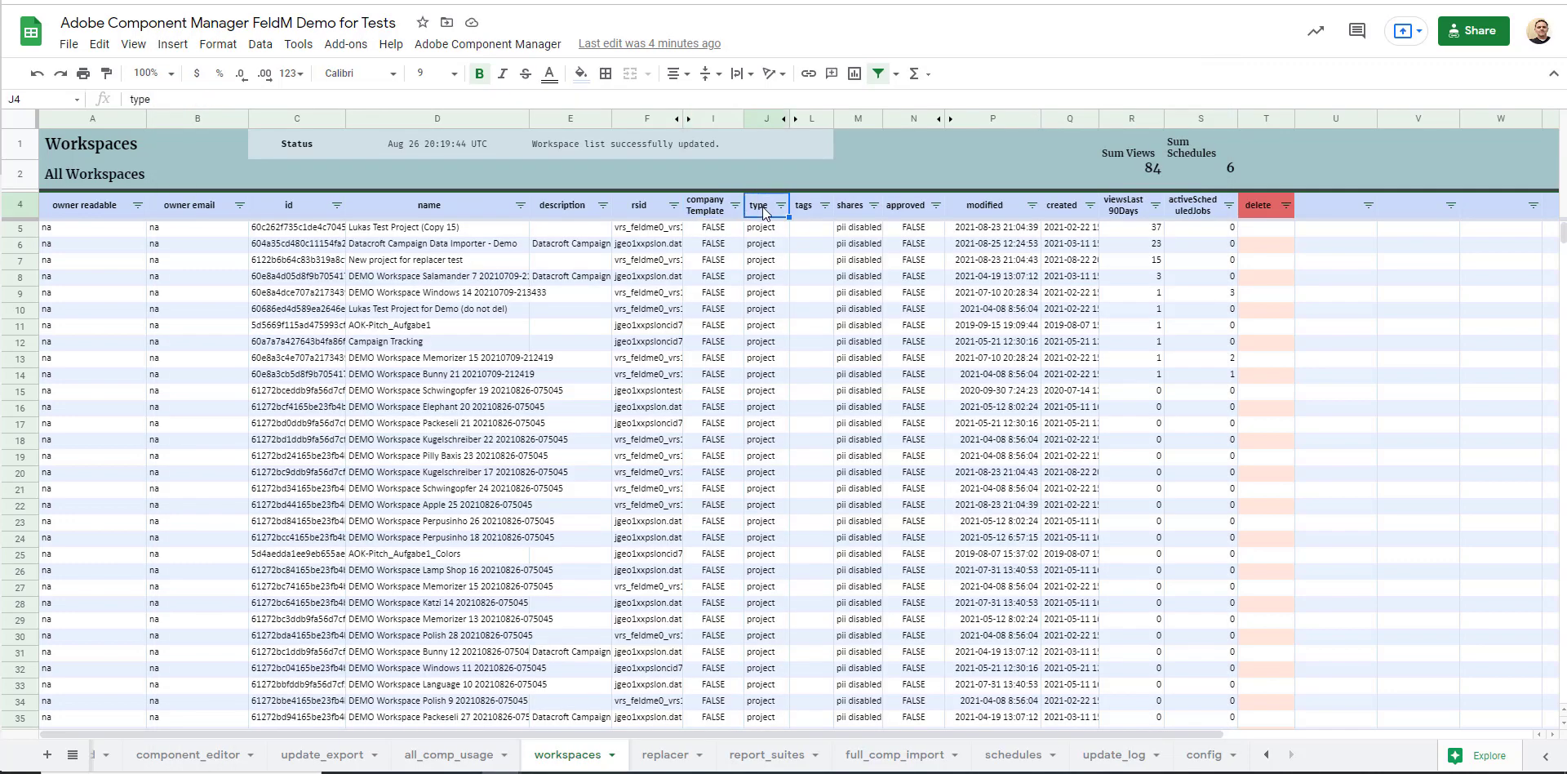
{"action": "left_click", "coordinate": [809, 212]}
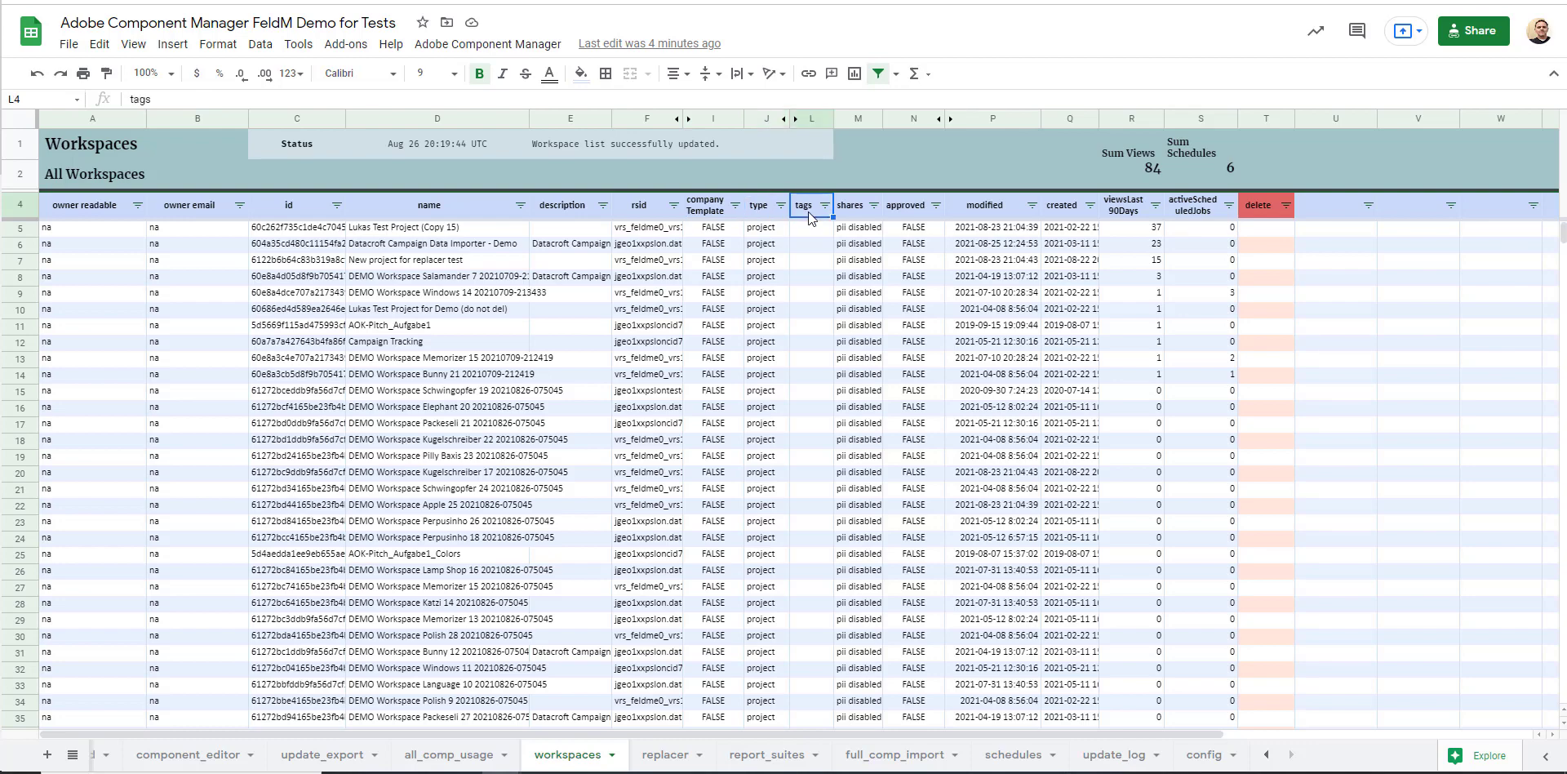
{"action": "scroll", "coordinate": [819, 539], "scroll_direction": "down", "scroll_amount": 4}
{"action": "scroll", "coordinate": [823, 471], "scroll_direction": "up", "scroll_amount": 4}
Step: Review the shares, approved, modified, created, viewsLast90Days and activeScheduledJobs columns
{"action": "left_click", "coordinate": [850, 212]}
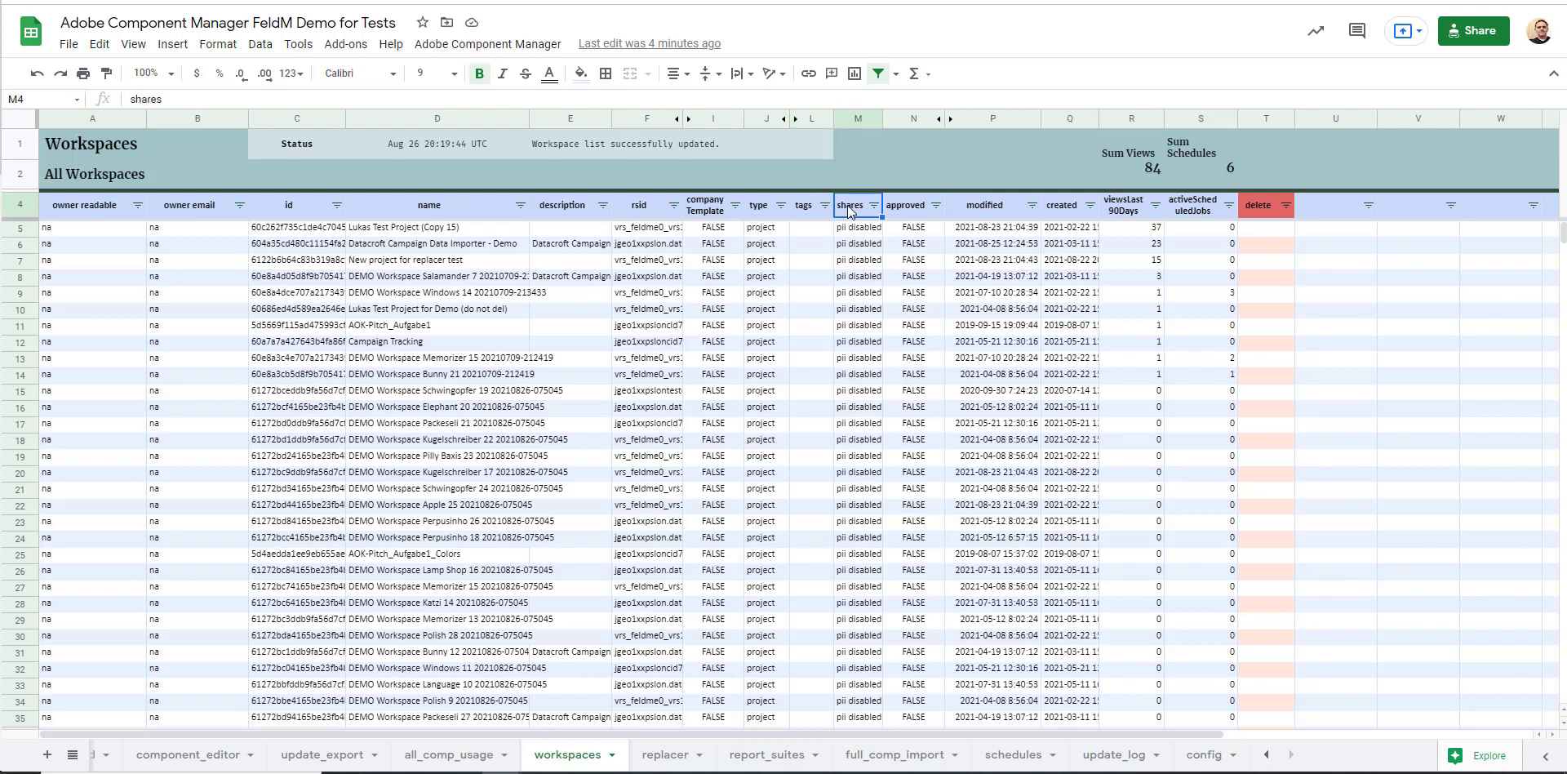
{"action": "left_click", "coordinate": [916, 213]}
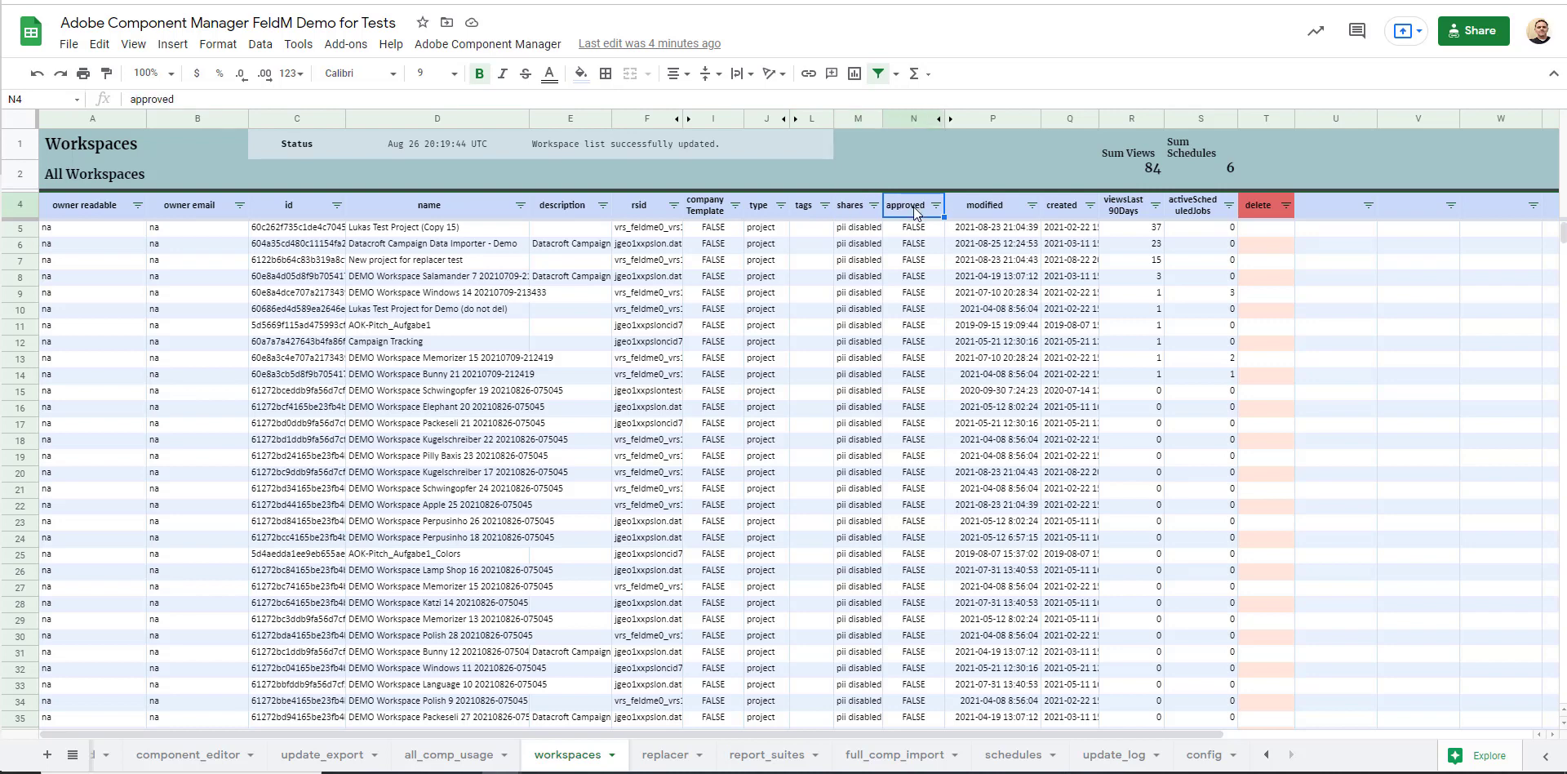
{"action": "left_click", "coordinate": [1003, 203]}
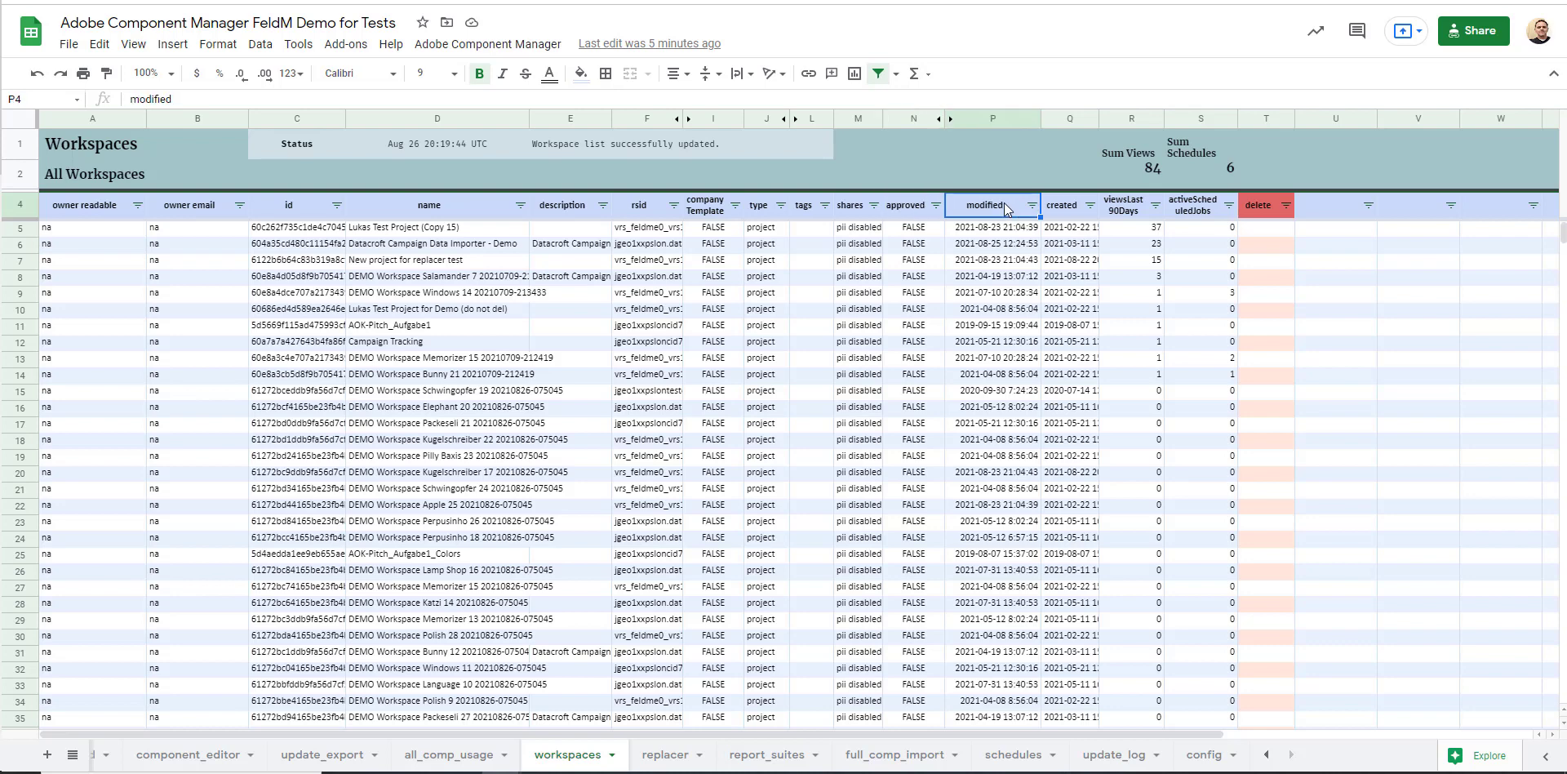
{"action": "left_click", "coordinate": [1065, 214]}
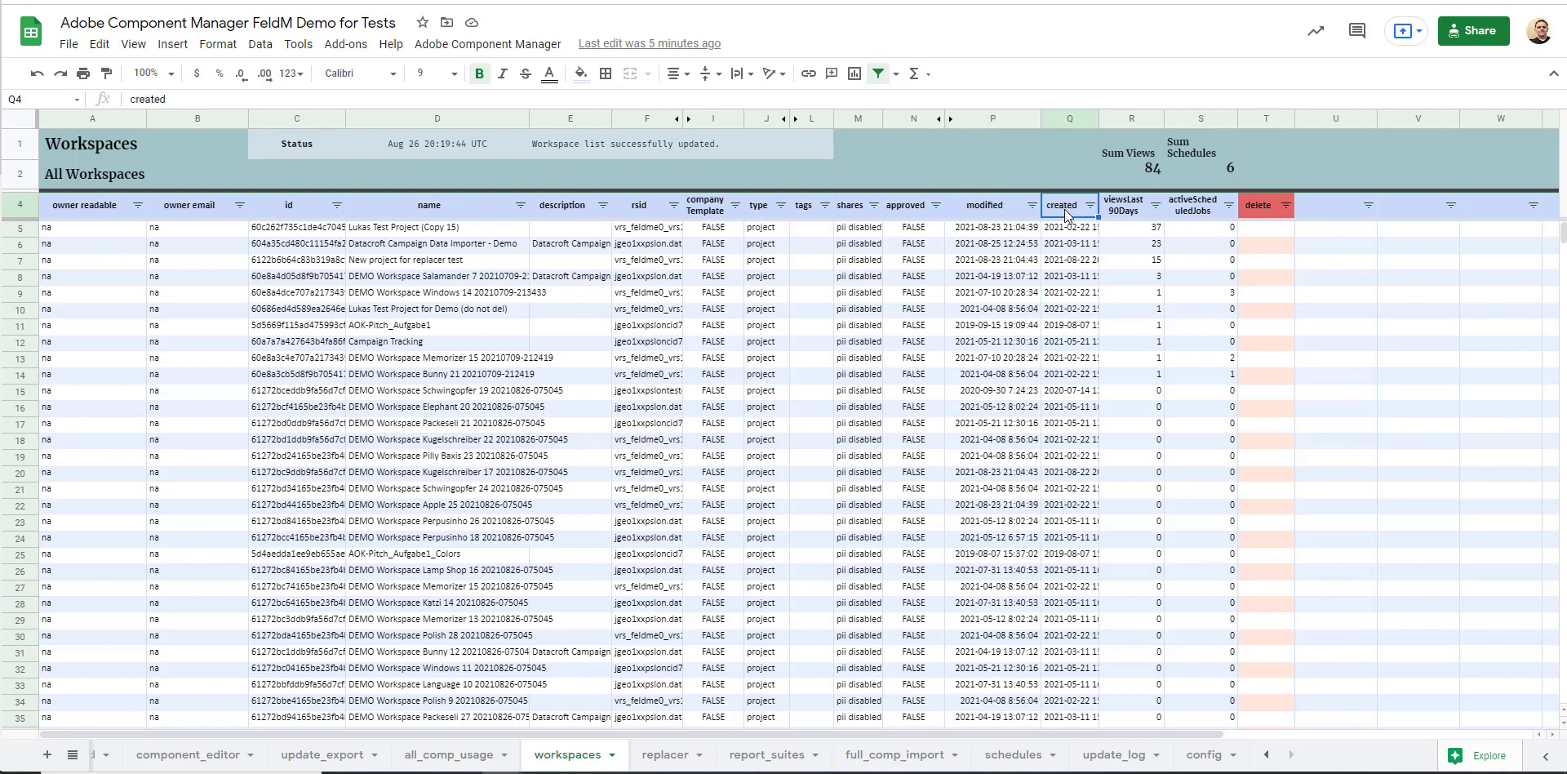
{"action": "left_click", "coordinate": [1122, 208]}
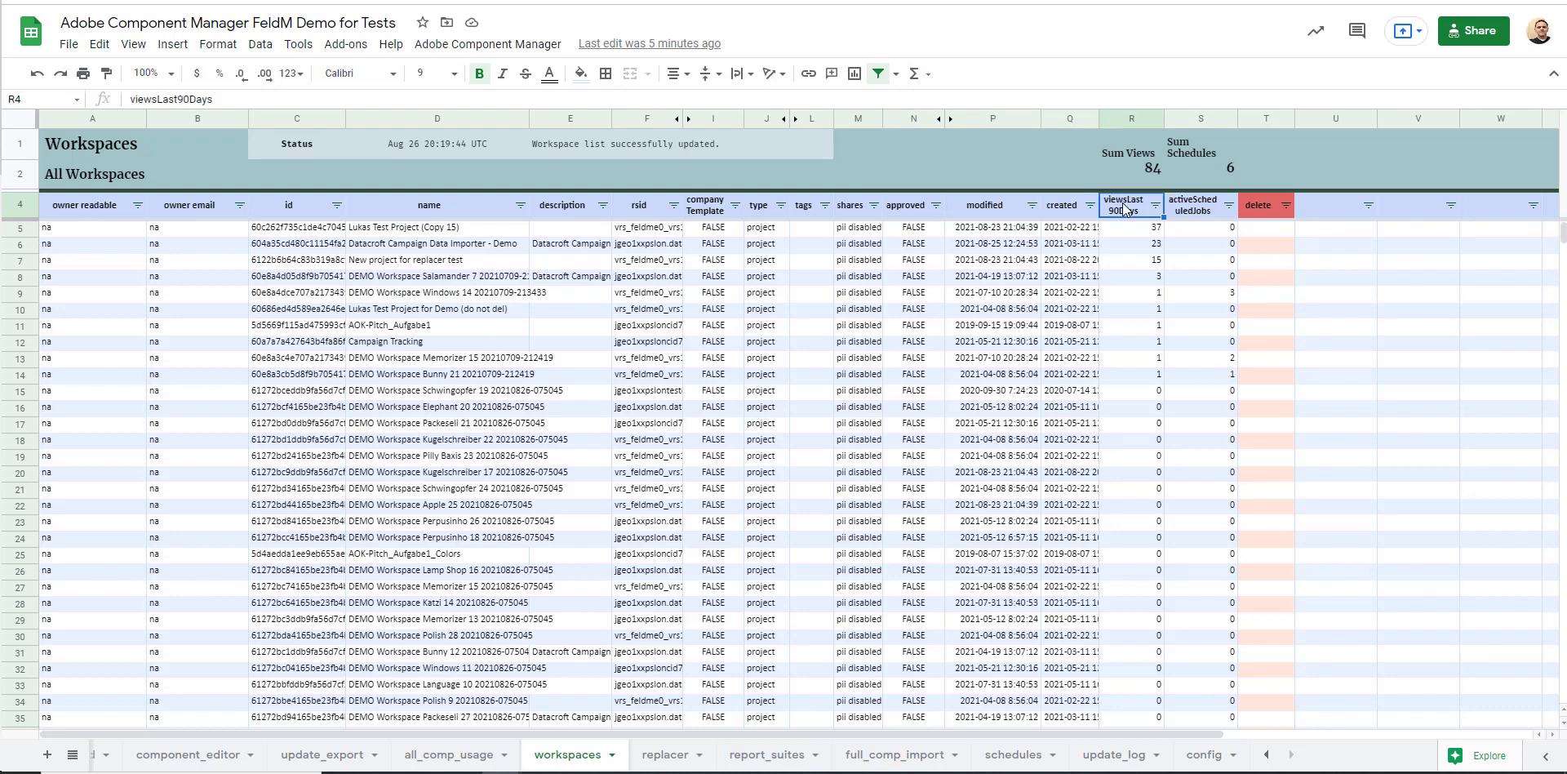
{"action": "left_click", "coordinate": [1203, 210]}
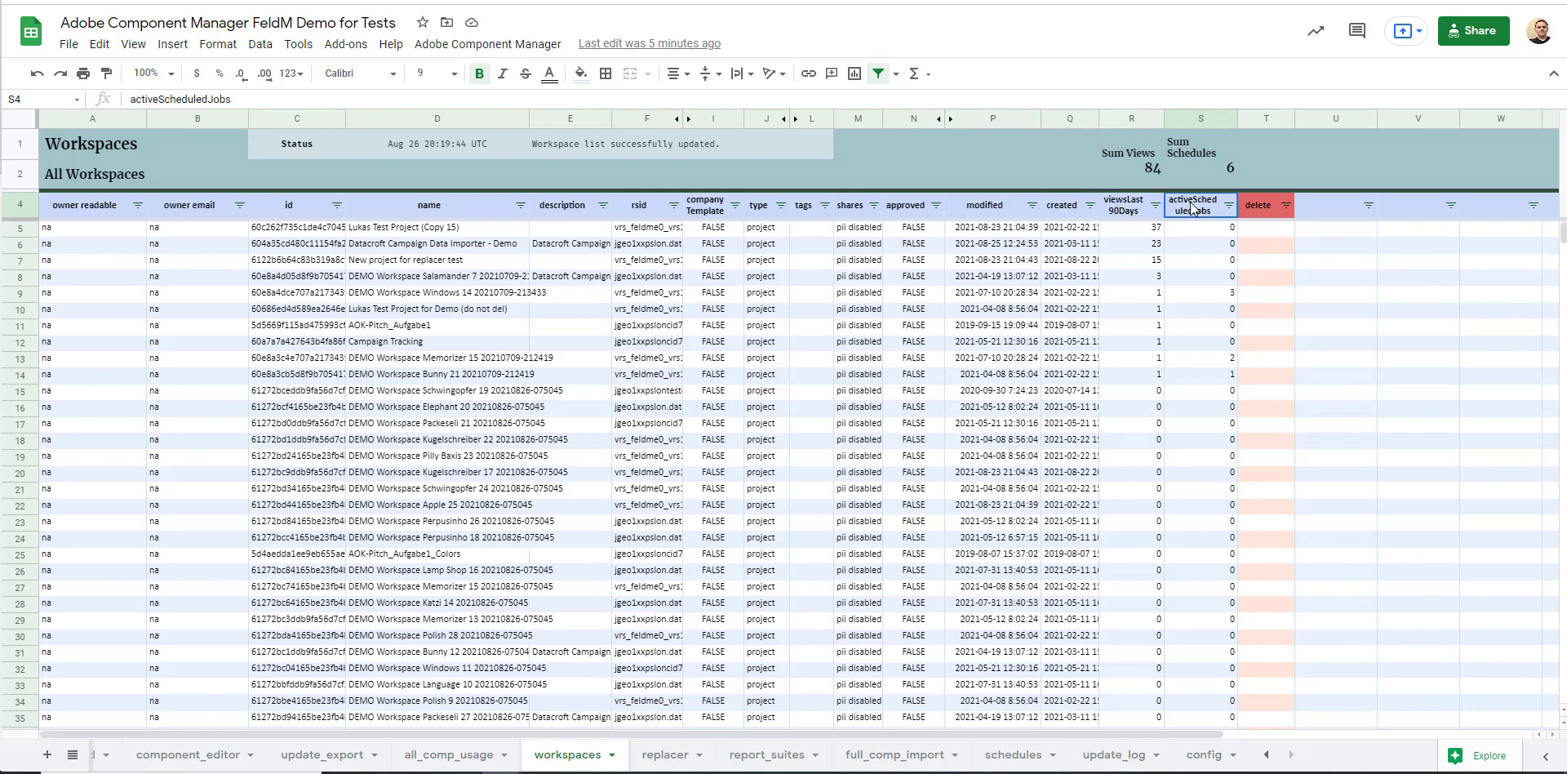
Step: Mark the workspaces in rows 8, 18, 22 and 26 with x in the delete column
{"action": "left_click", "coordinate": [1262, 208]}
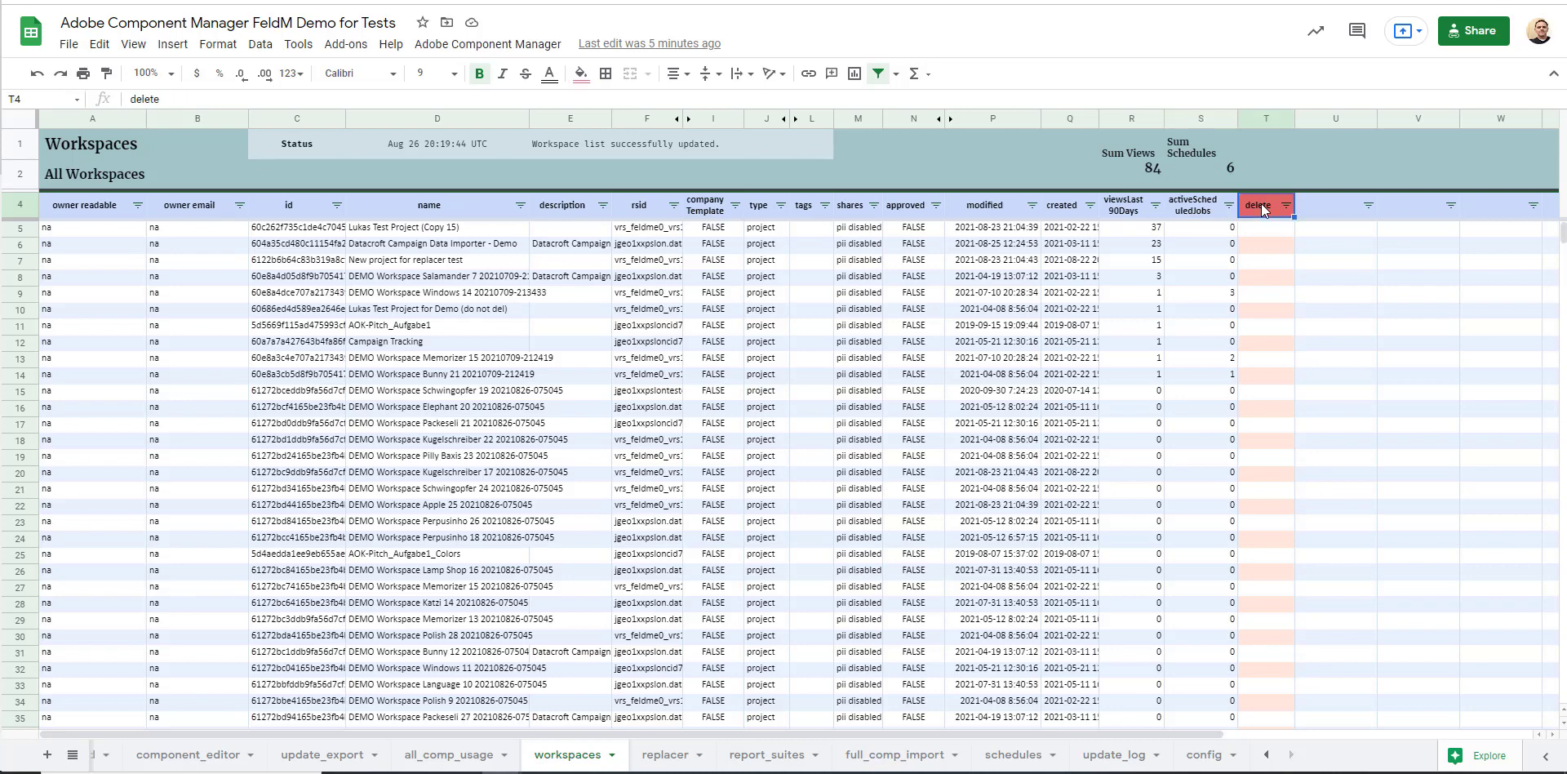
{"action": "left_click", "coordinate": [1256, 281]}
{"action": "type", "text": "x"}
{"action": "left_click", "coordinate": [1256, 325]}
{"action": "left_click", "coordinate": [1263, 441]}
{"action": "type", "text": "x"}
{"action": "left_click", "coordinate": [1270, 570]}
{"action": "type", "text": "x"}
{"action": "left_click", "coordinate": [1270, 503]}
{"action": "type", "text": "x"}
{"action": "left_click", "coordinate": [1252, 414]}
{"action": "left_click", "coordinate": [491, 47]}
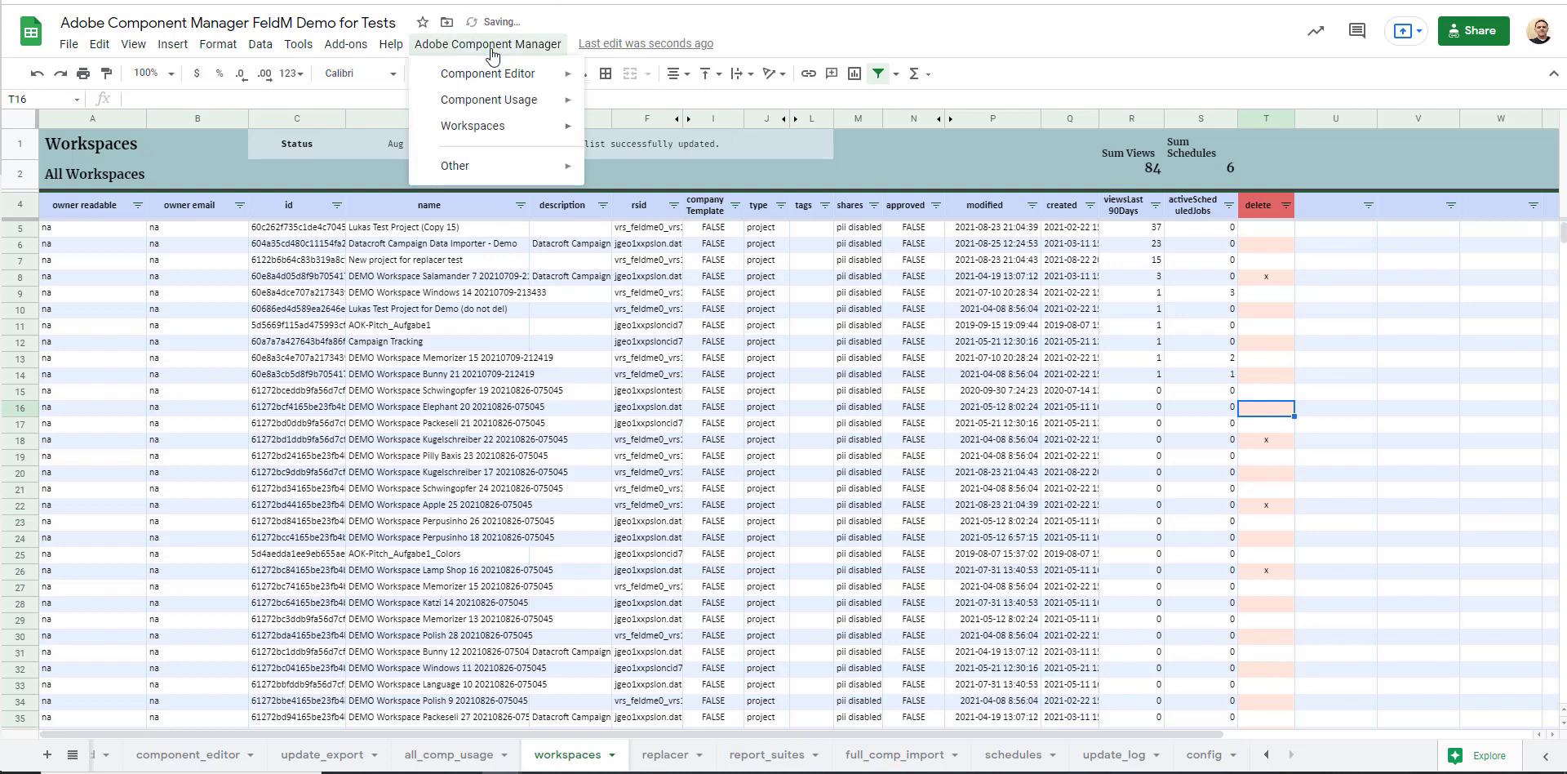
{"action": "mouse_move", "coordinate": [523, 127]}
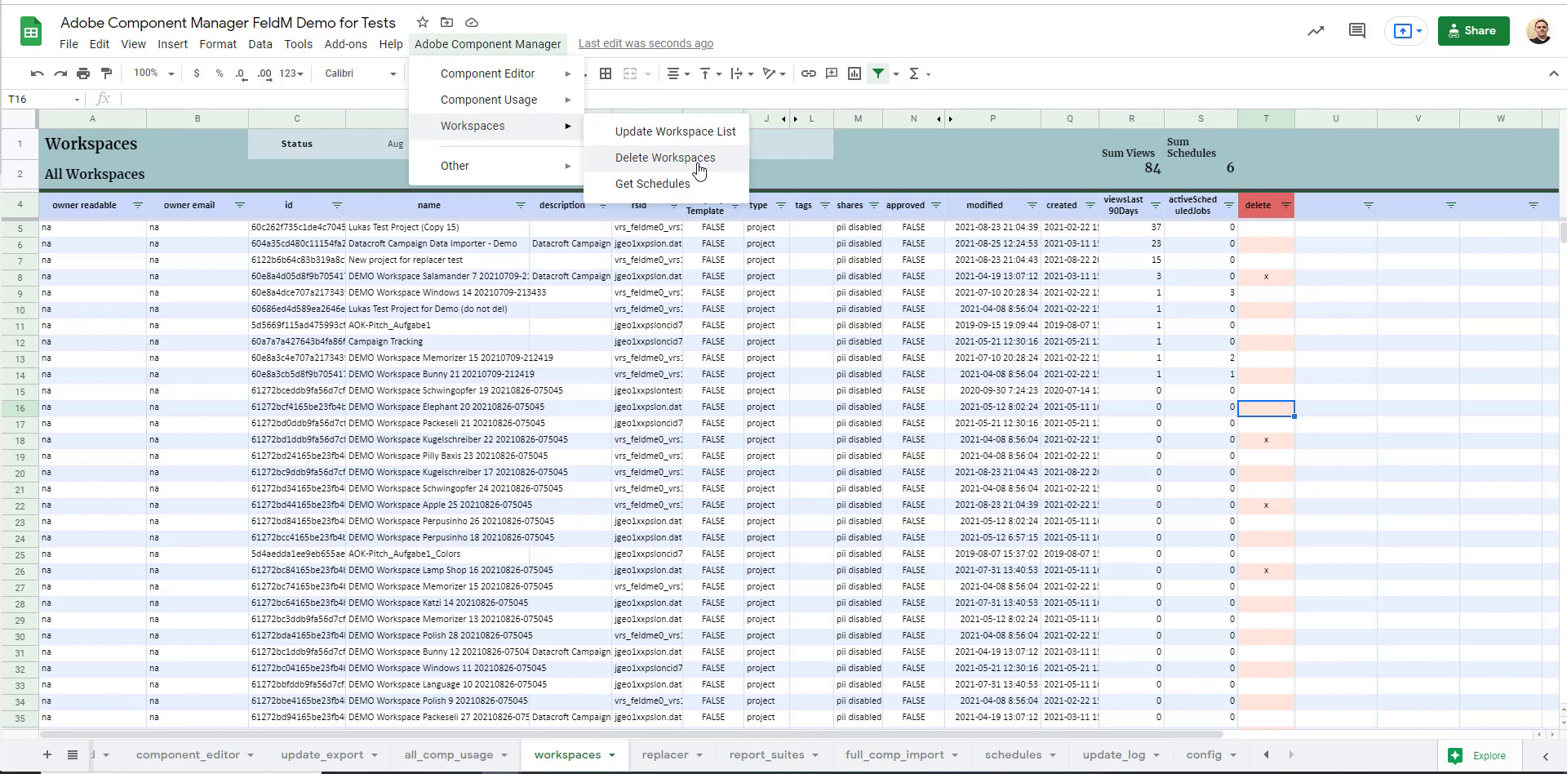
{"action": "left_click", "coordinate": [698, 163]}
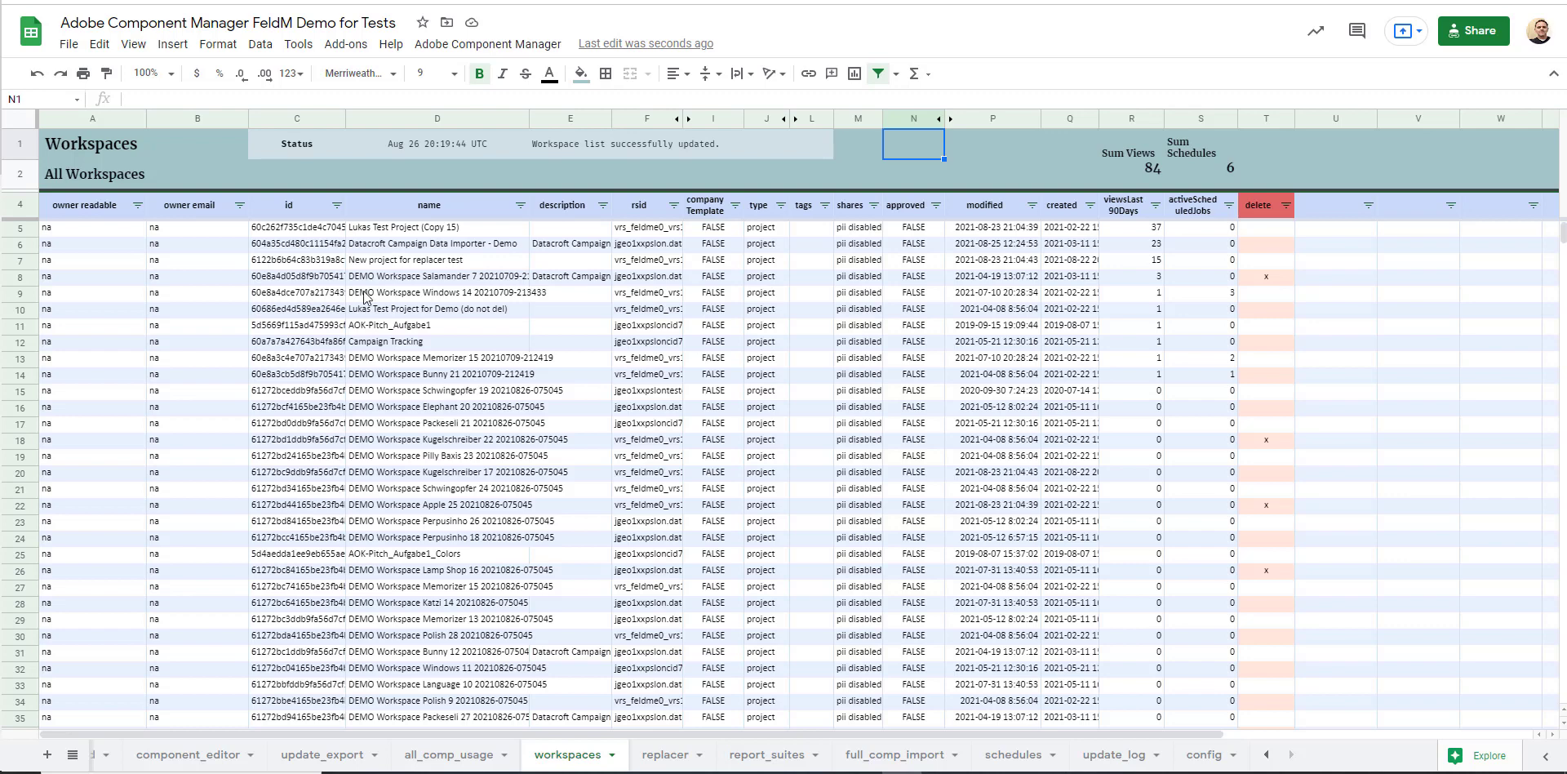
Step: Examine the workspace list from the id header down to its last row and compare it with where the filter range ends
{"action": "left_click", "coordinate": [306, 209]}
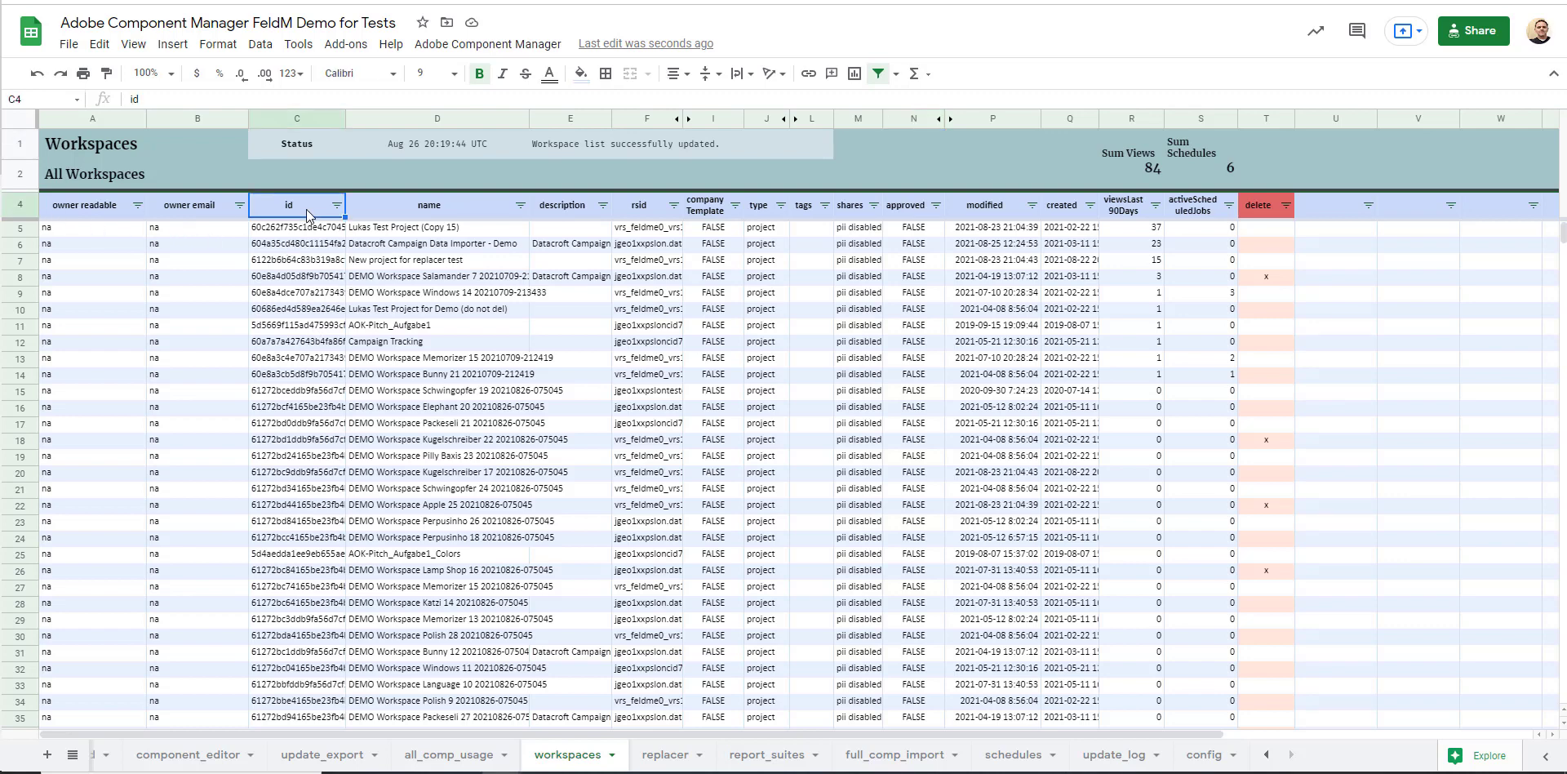
{"action": "key", "text": "ctrl+Down"}
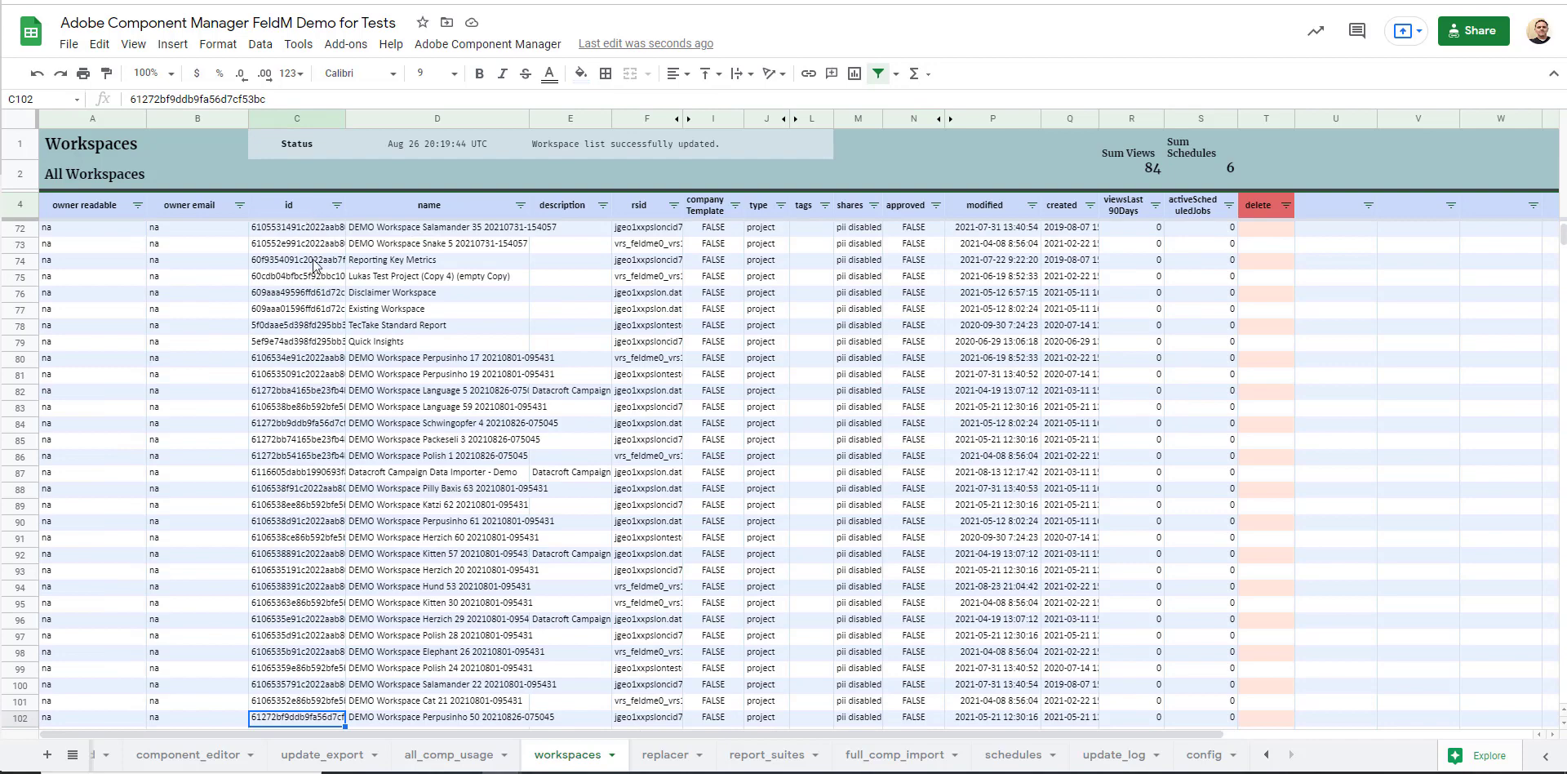
{"action": "scroll", "coordinate": [294, 469], "scroll_direction": "up", "scroll_amount": 10}
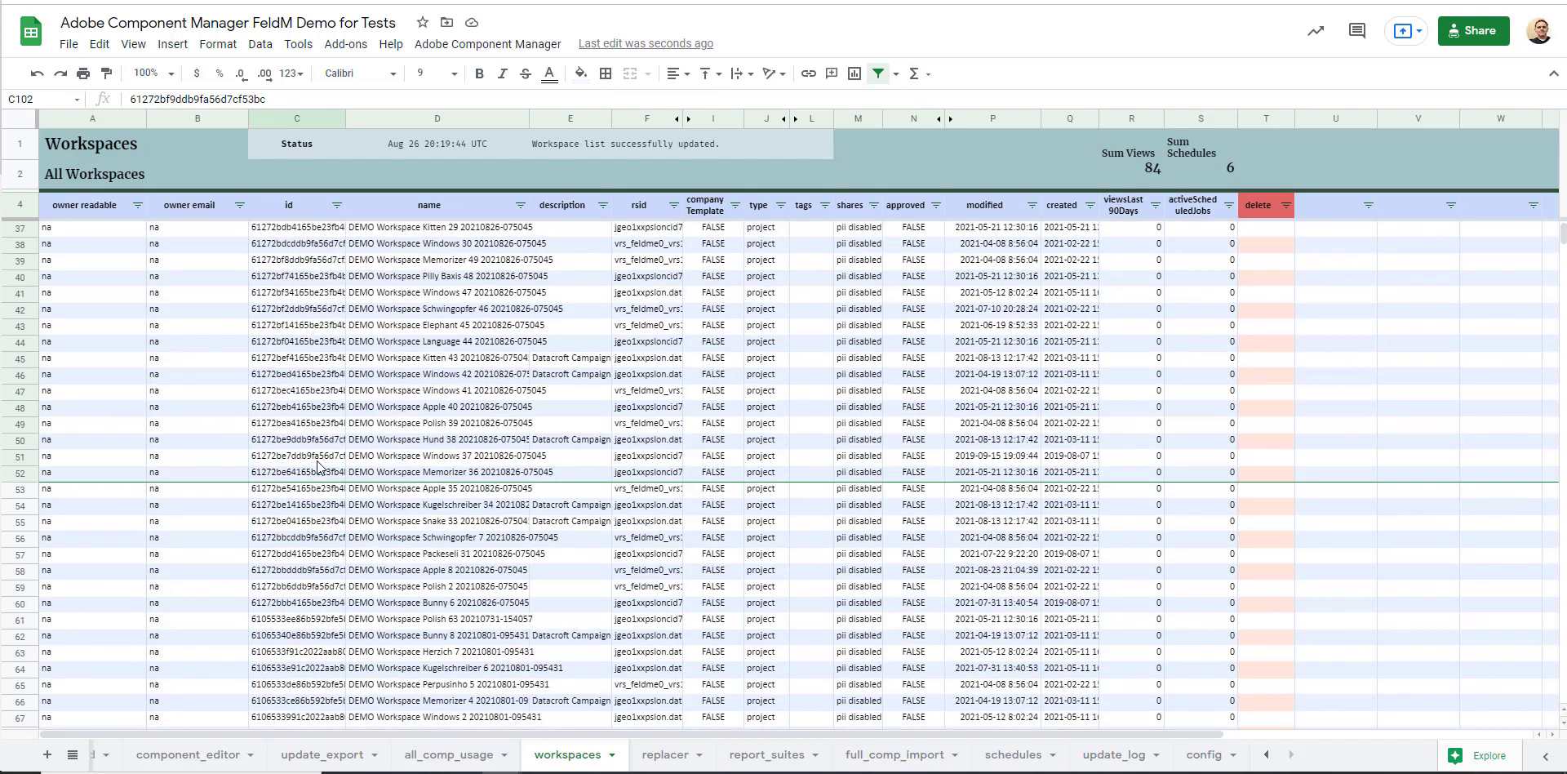
{"action": "left_click", "coordinate": [291, 208]}
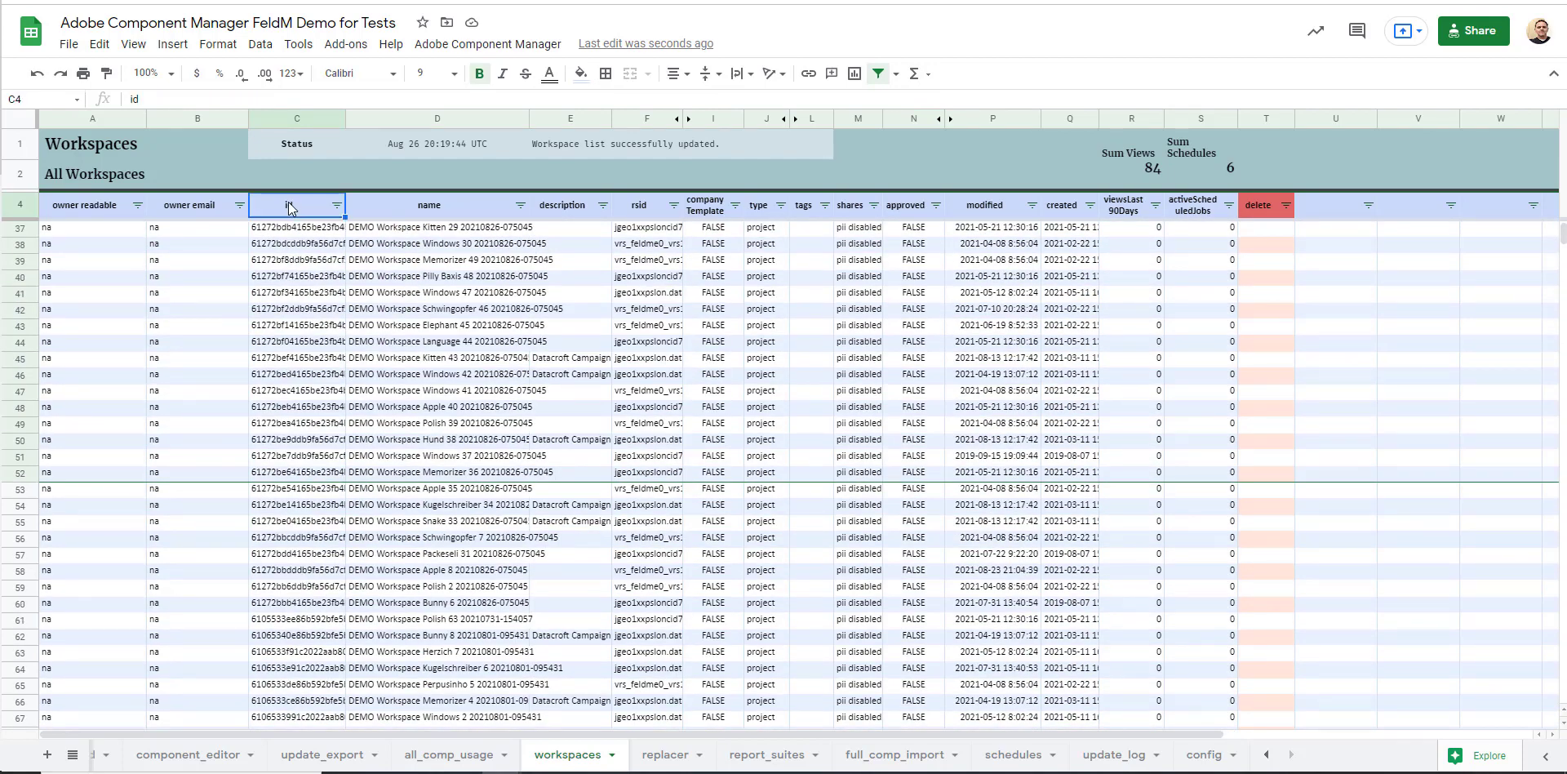
{"action": "key", "text": "ctrl+Down"}
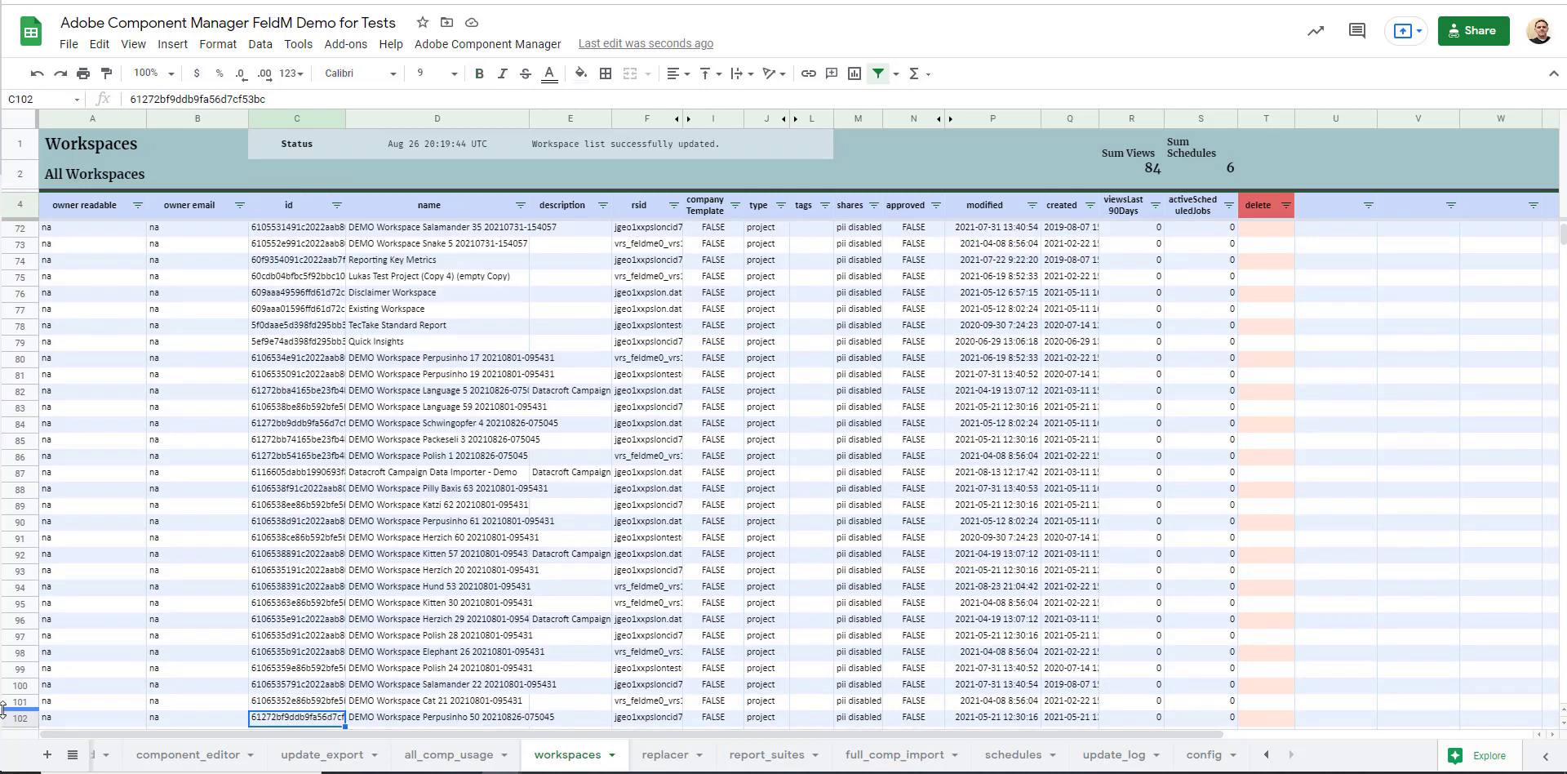
{"action": "scroll", "coordinate": [318, 543], "scroll_direction": "up", "scroll_amount": 5}
{"action": "scroll", "coordinate": [318, 543], "scroll_direction": "up", "scroll_amount": 2}
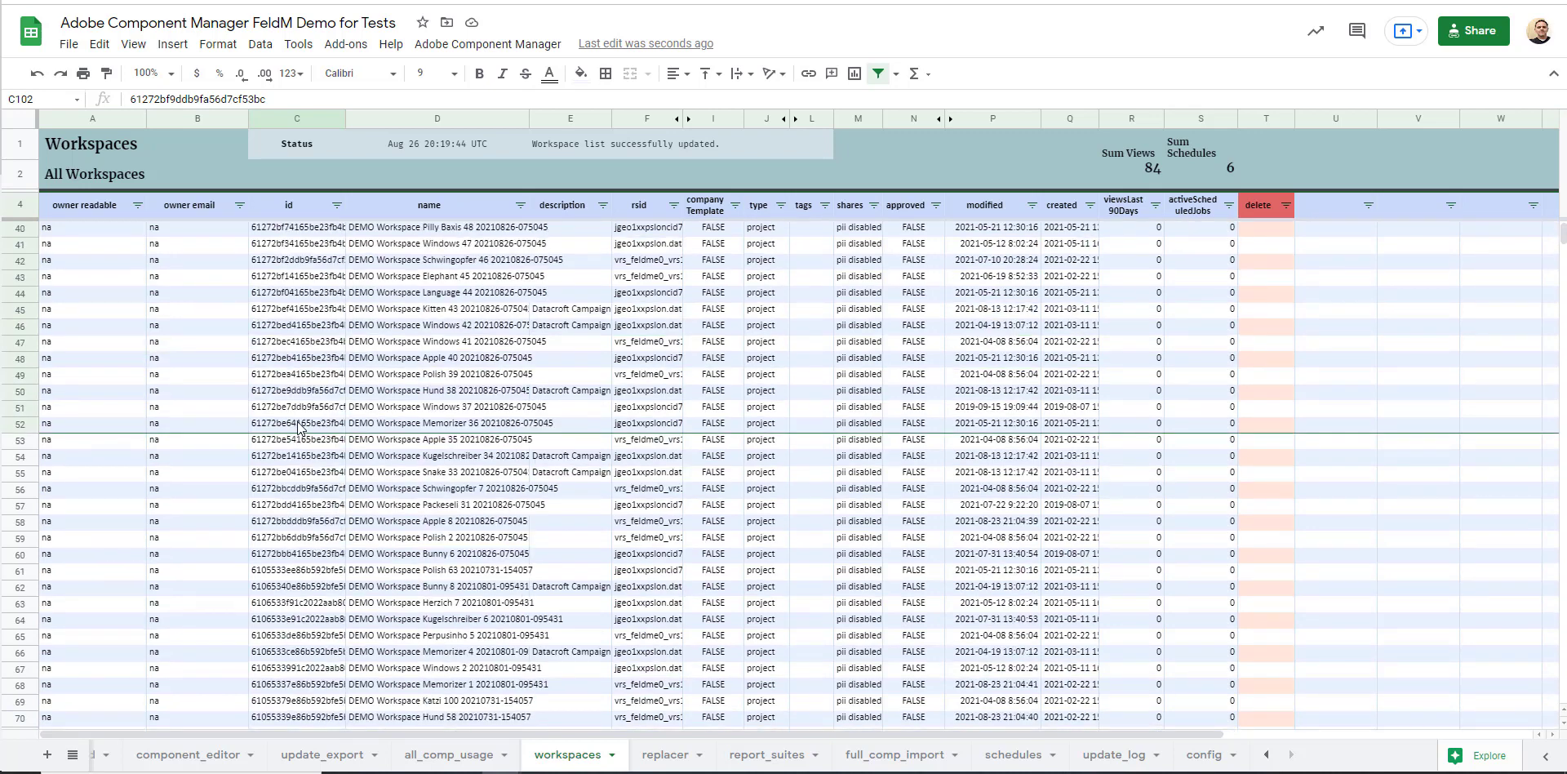
{"action": "scroll", "coordinate": [307, 462], "scroll_direction": "down", "scroll_amount": 5}
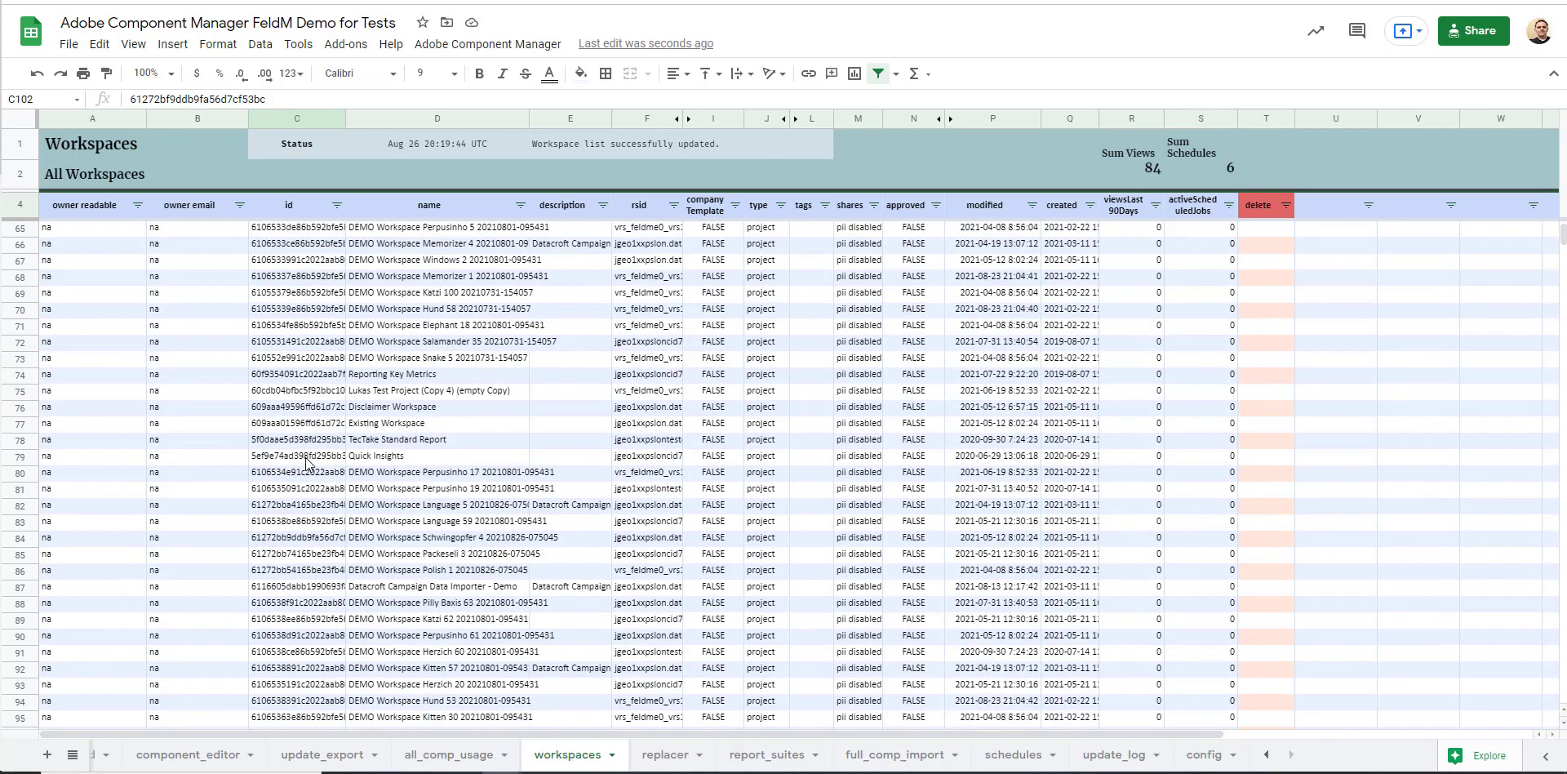
{"action": "scroll", "coordinate": [307, 462], "scroll_direction": "down", "scroll_amount": 3}
{"action": "scroll", "coordinate": [307, 462], "scroll_direction": "up", "scroll_amount": 12}
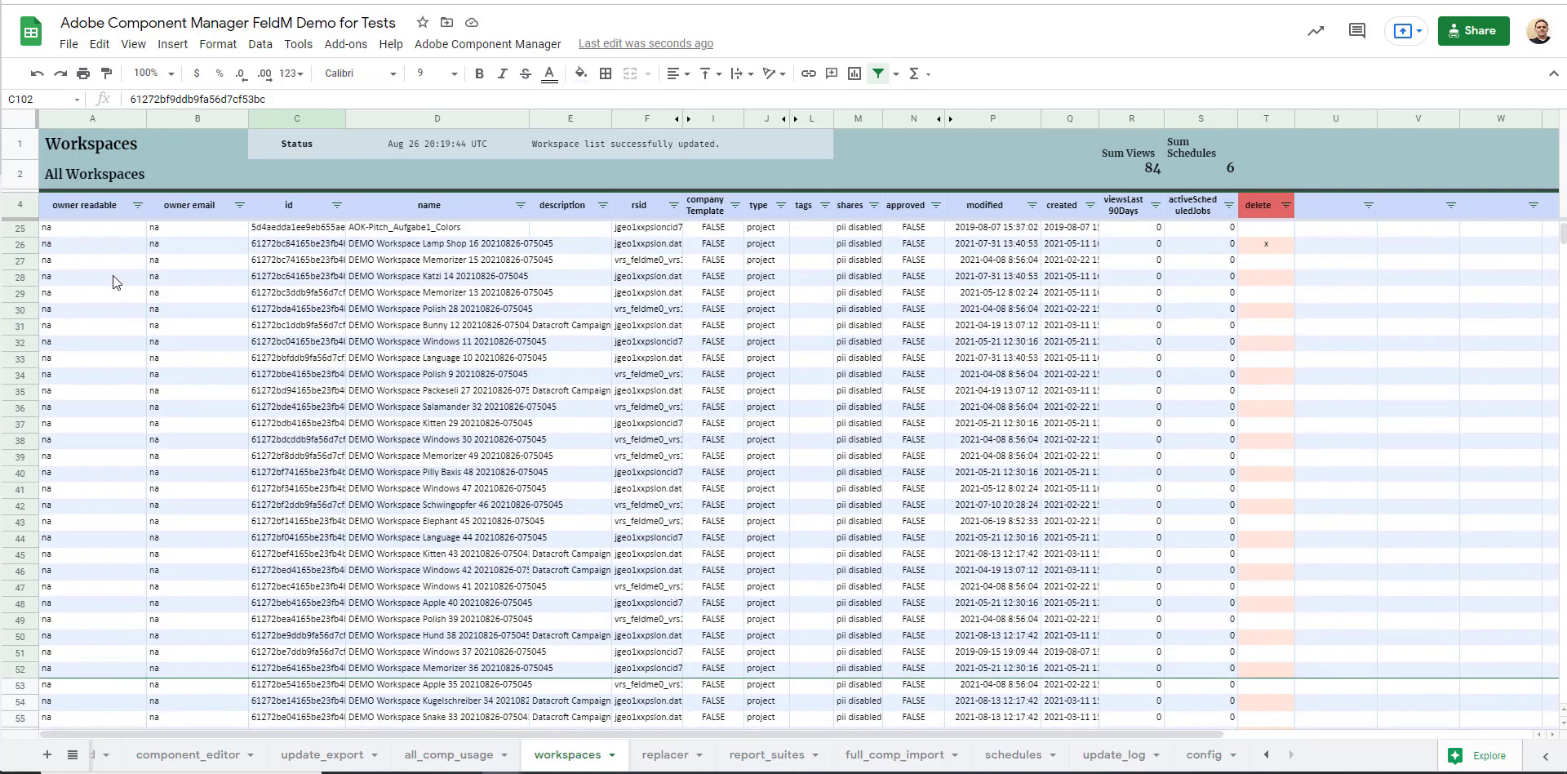
Step: Remove and re-create the filter on header row 4 to cover all workspaces, and check its extent at the last row
{"action": "left_click", "coordinate": [21, 206]}
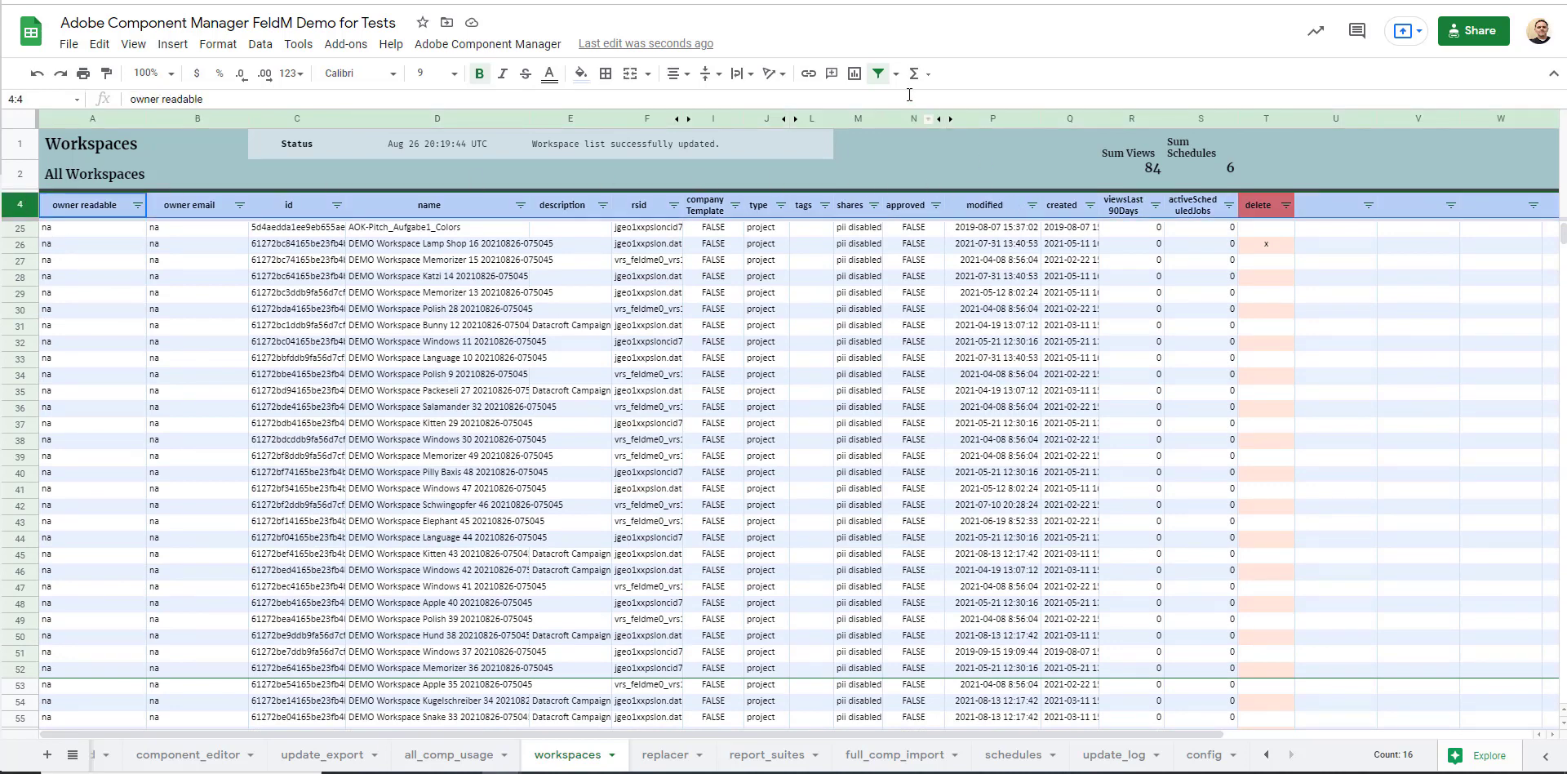
{"action": "left_click", "coordinate": [877, 75]}
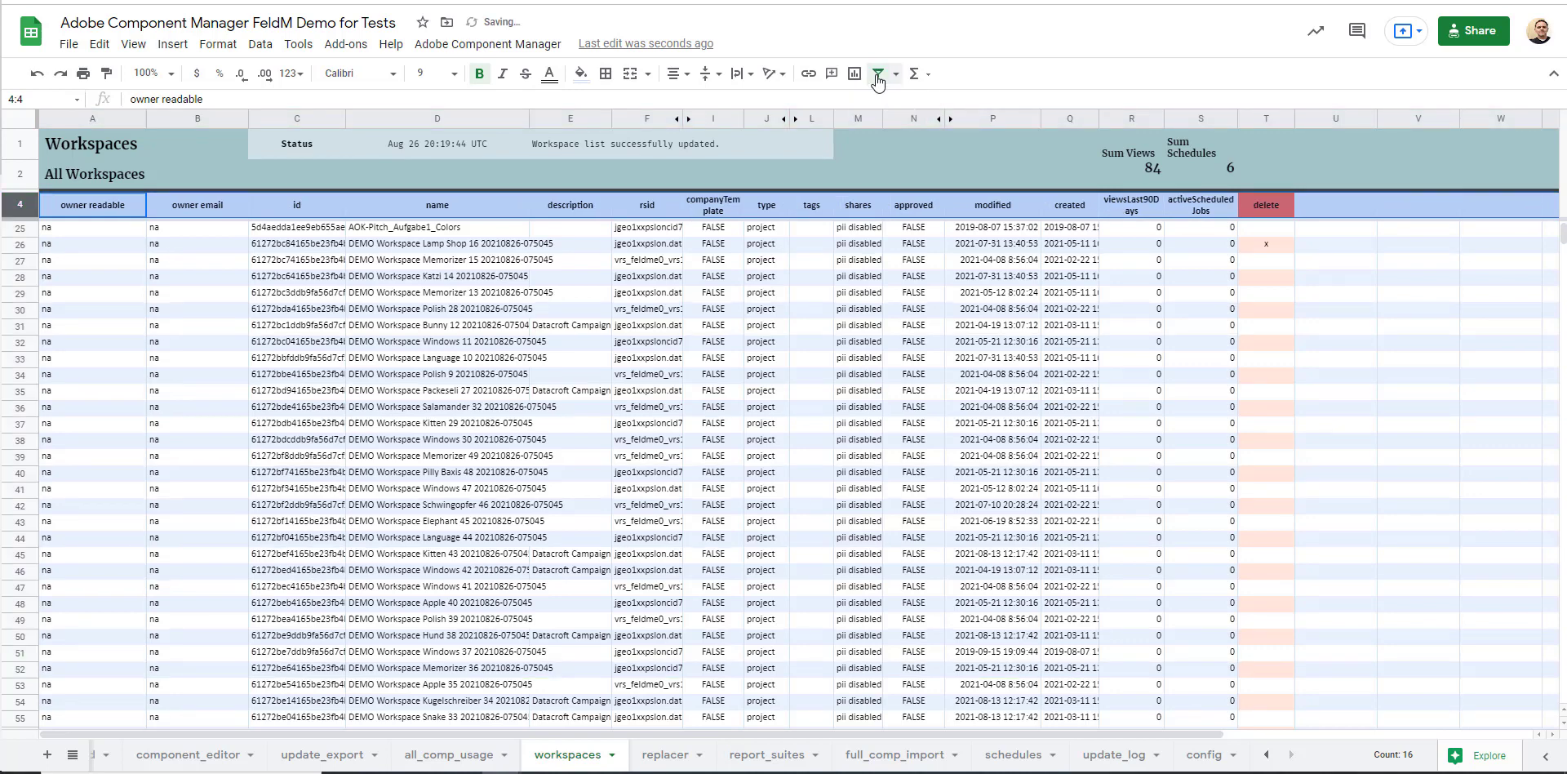
{"action": "left_click", "coordinate": [878, 75]}
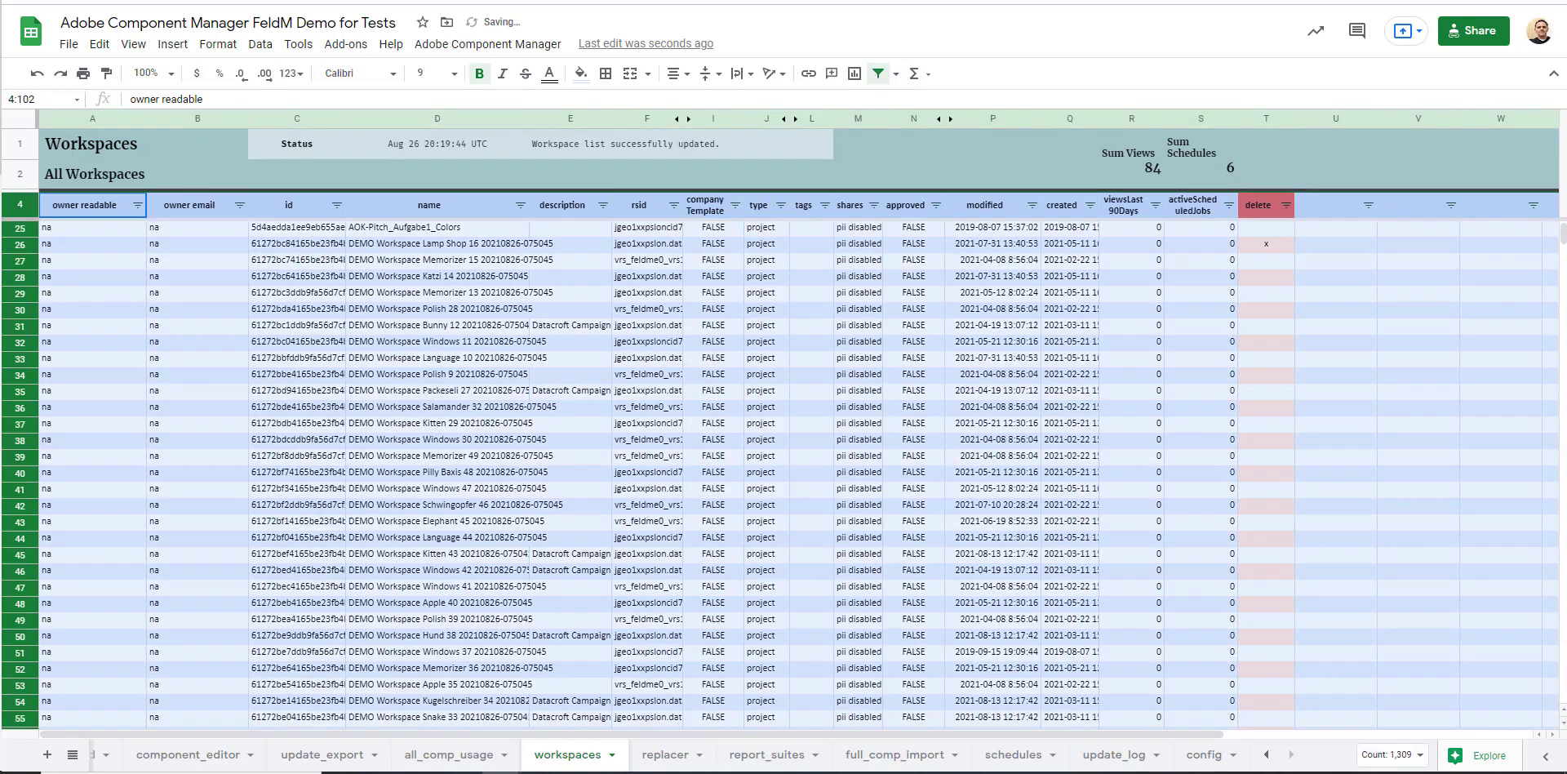
{"action": "left_click", "coordinate": [307, 214]}
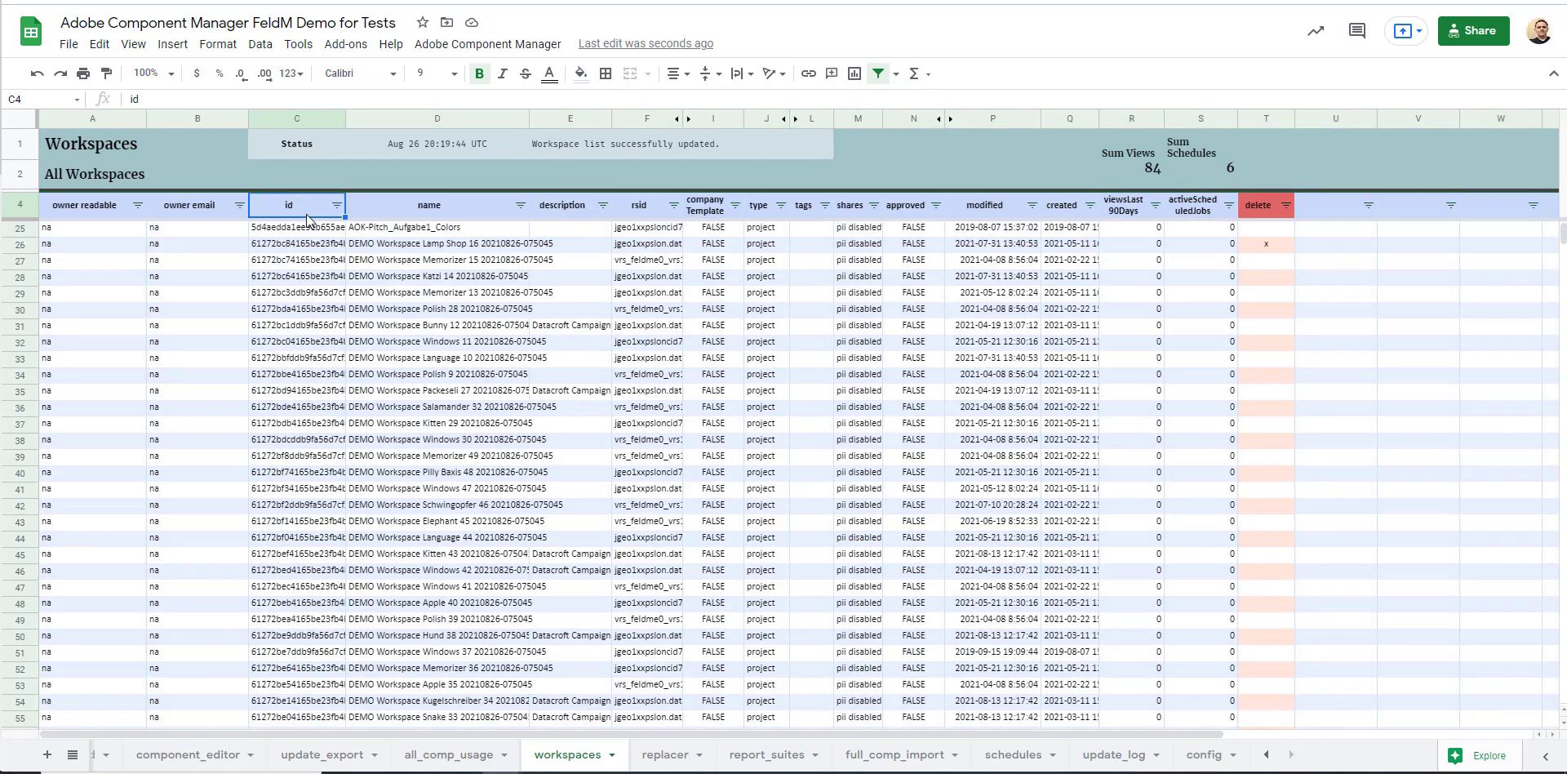
{"action": "key", "text": "ctrl+Down"}
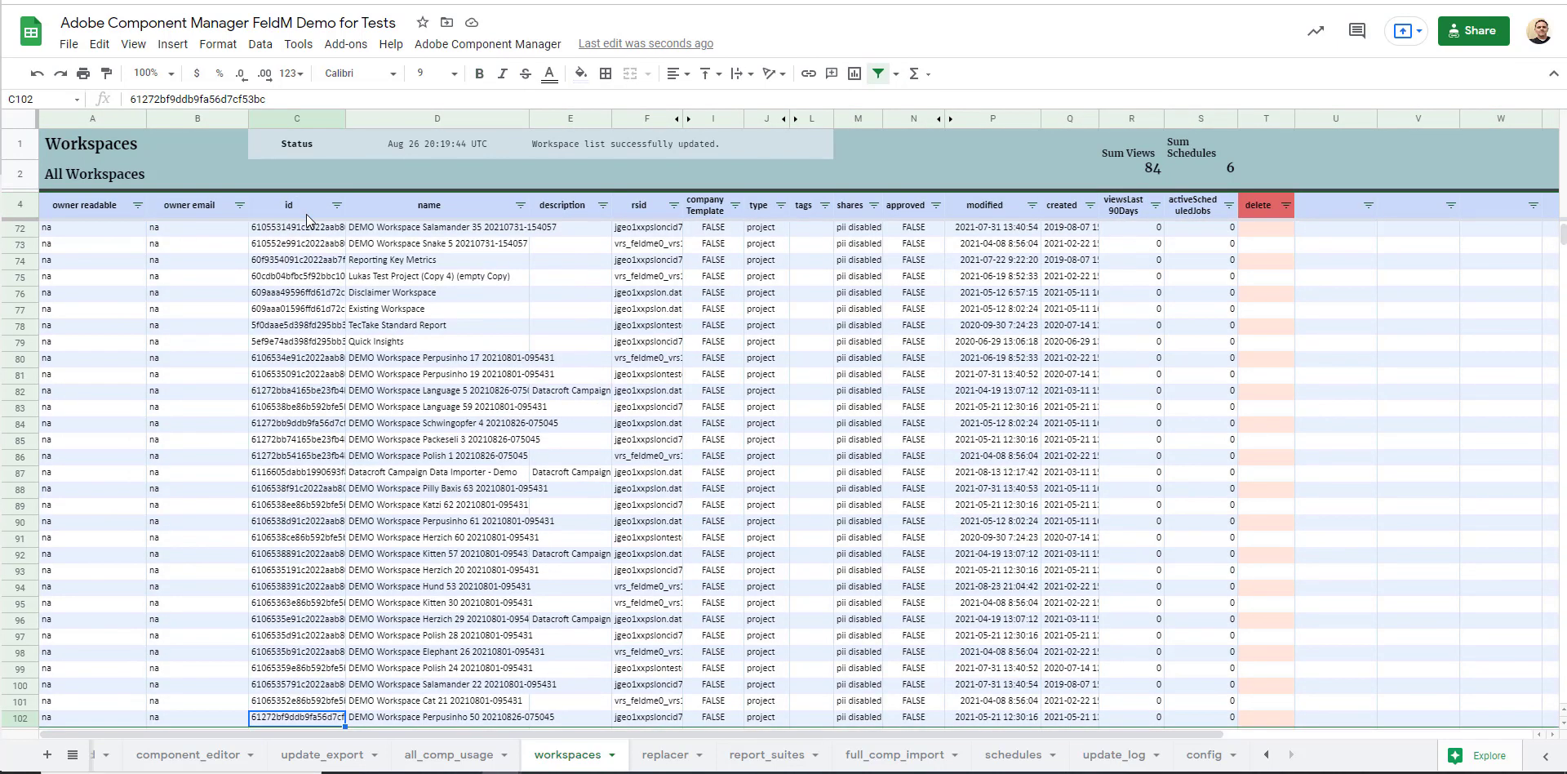
{"action": "scroll", "coordinate": [424, 431], "scroll_direction": "down", "scroll_amount": 1}
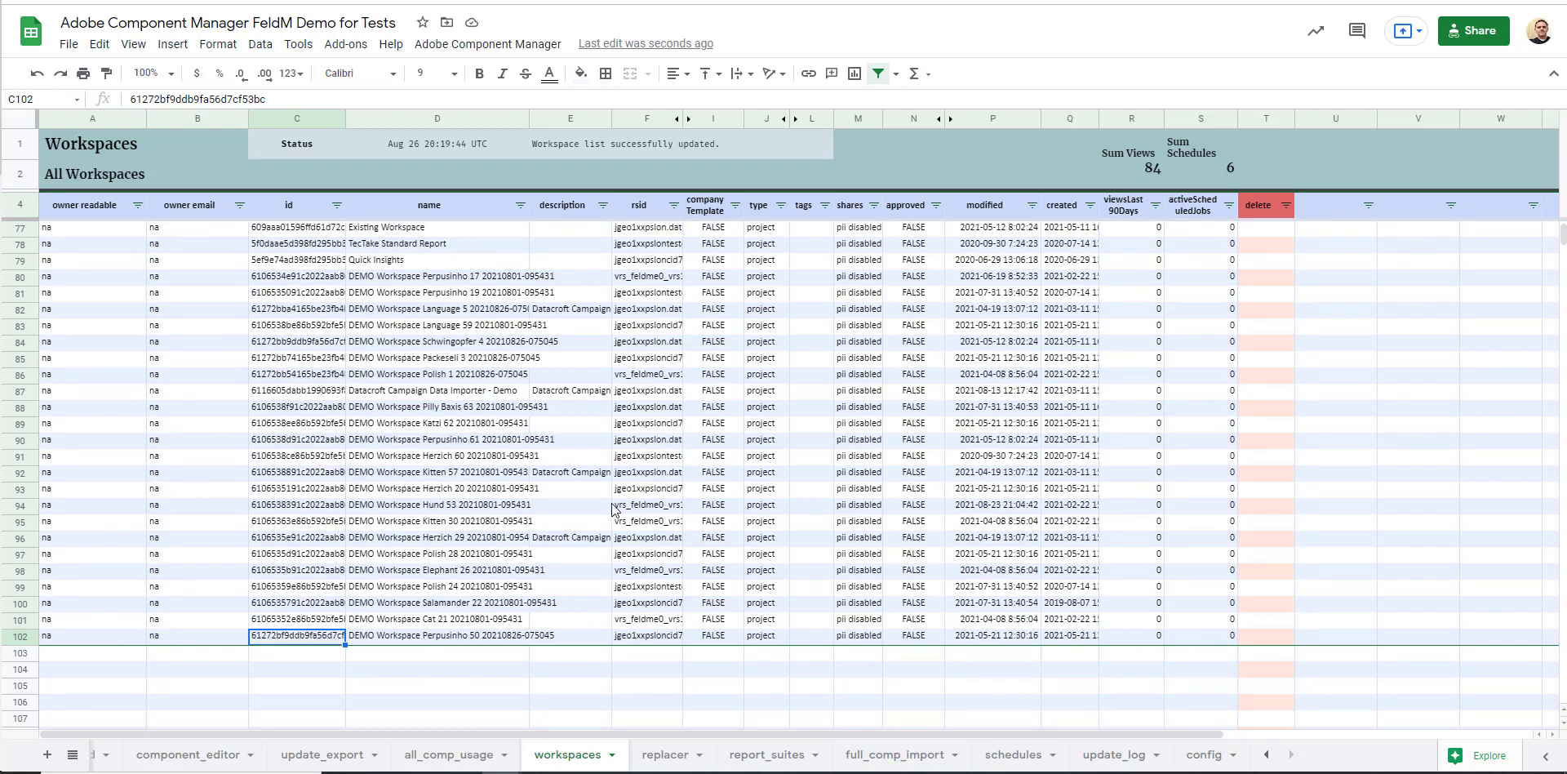
{"action": "key", "text": "ctrl+Up"}
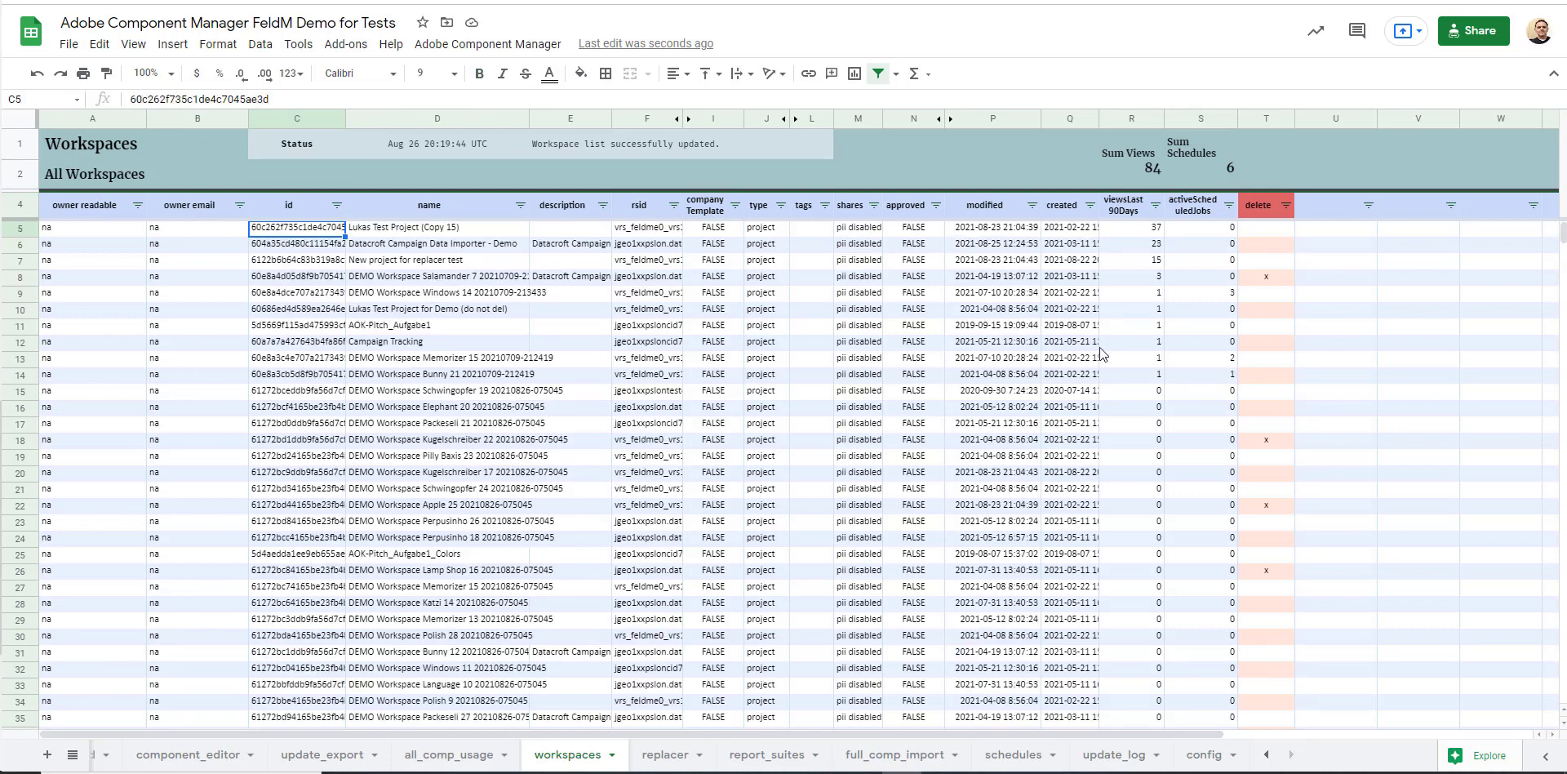
Step: Filter the viewsLast90Days column to show only workspaces with the value 0
{"action": "left_click", "coordinate": [1156, 205]}
{"action": "left_click", "coordinate": [1156, 204]}
{"action": "left_click", "coordinate": [1156, 204]}
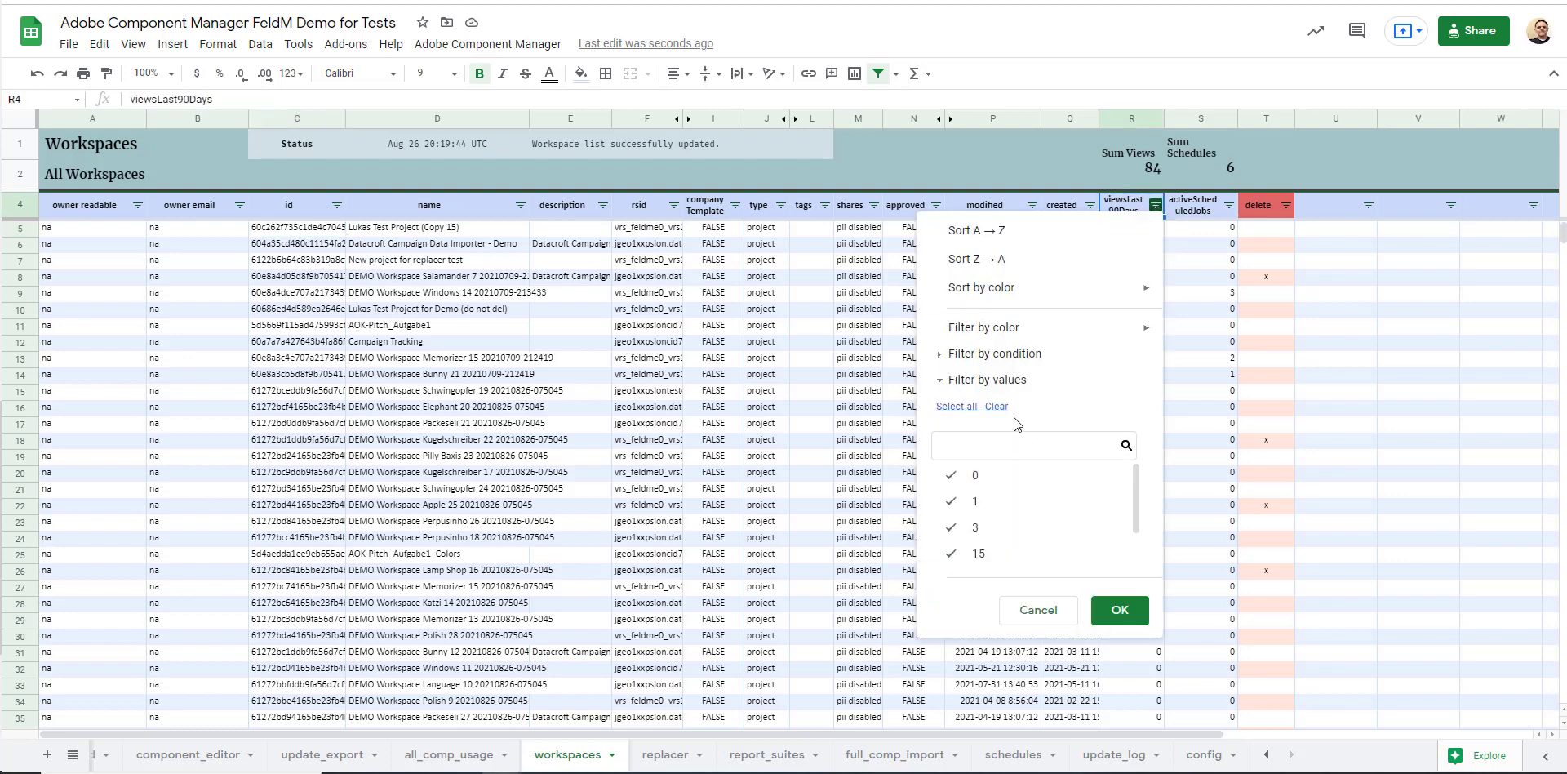
{"action": "left_click", "coordinate": [997, 406]}
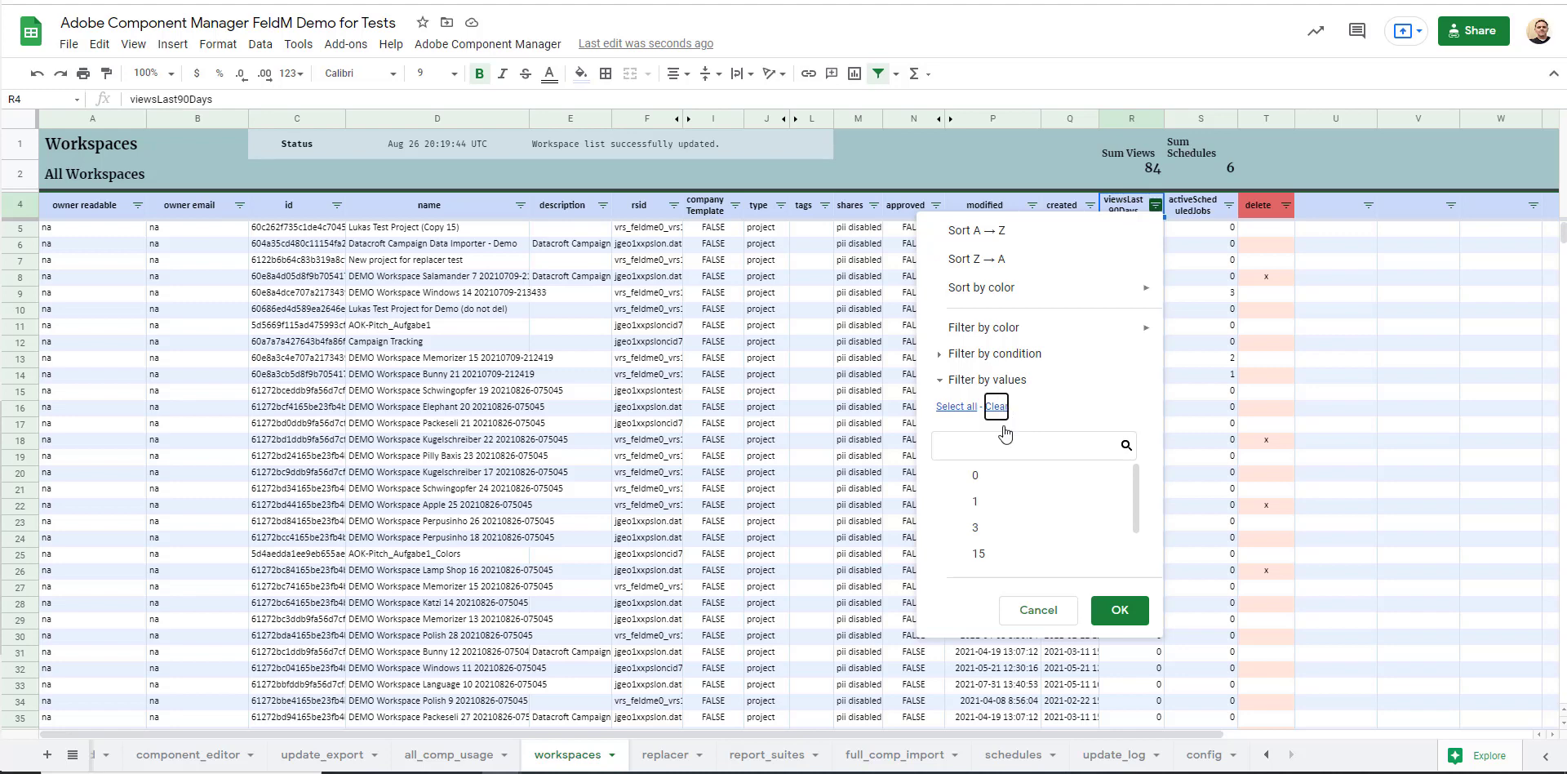
{"action": "left_click", "coordinate": [975, 475]}
{"action": "left_click", "coordinate": [1121, 618]}
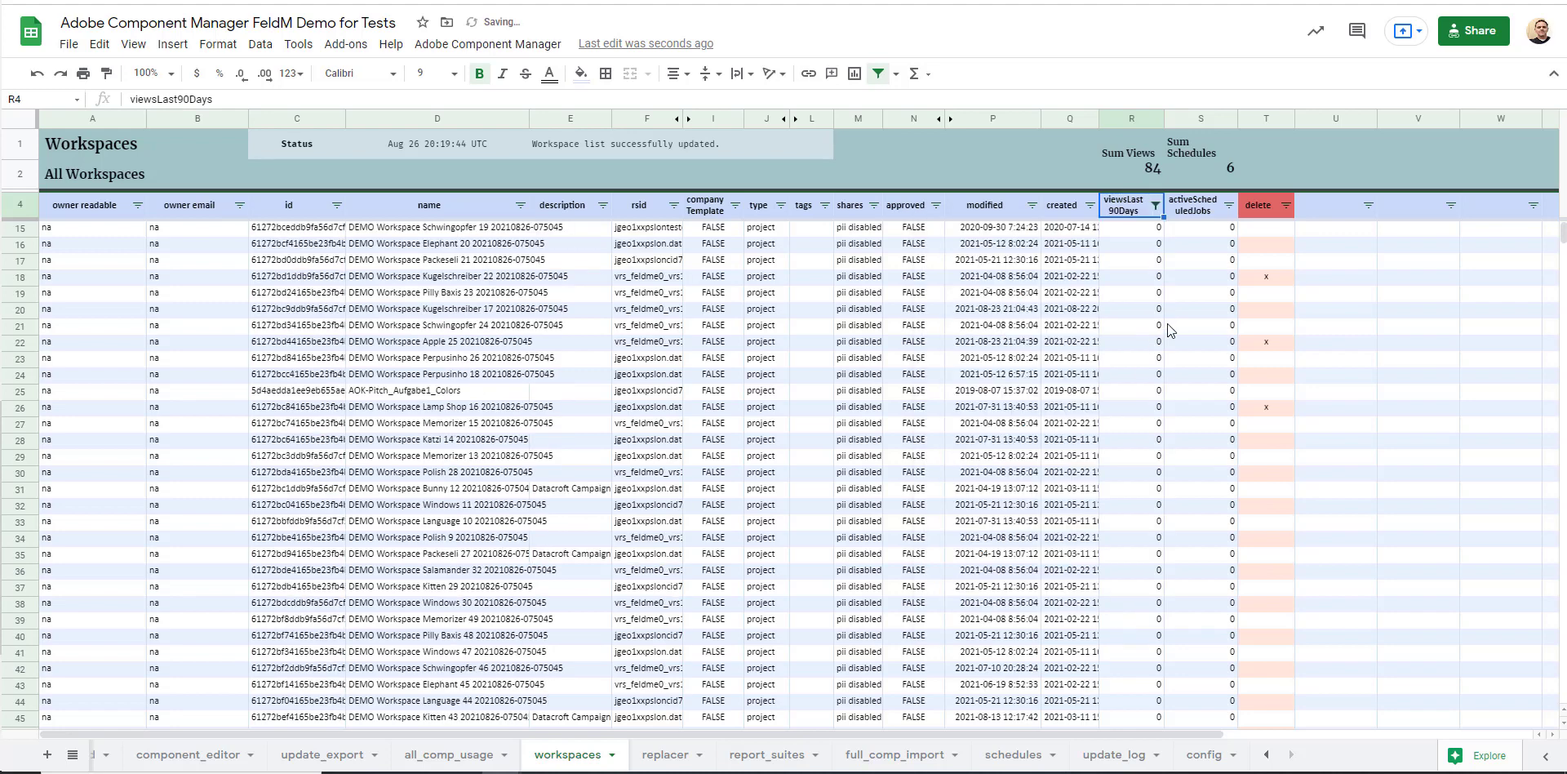
Step: Inspect the filter values offered for the activeScheduledJobs and companyTemplate columns
{"action": "left_click", "coordinate": [1230, 206]}
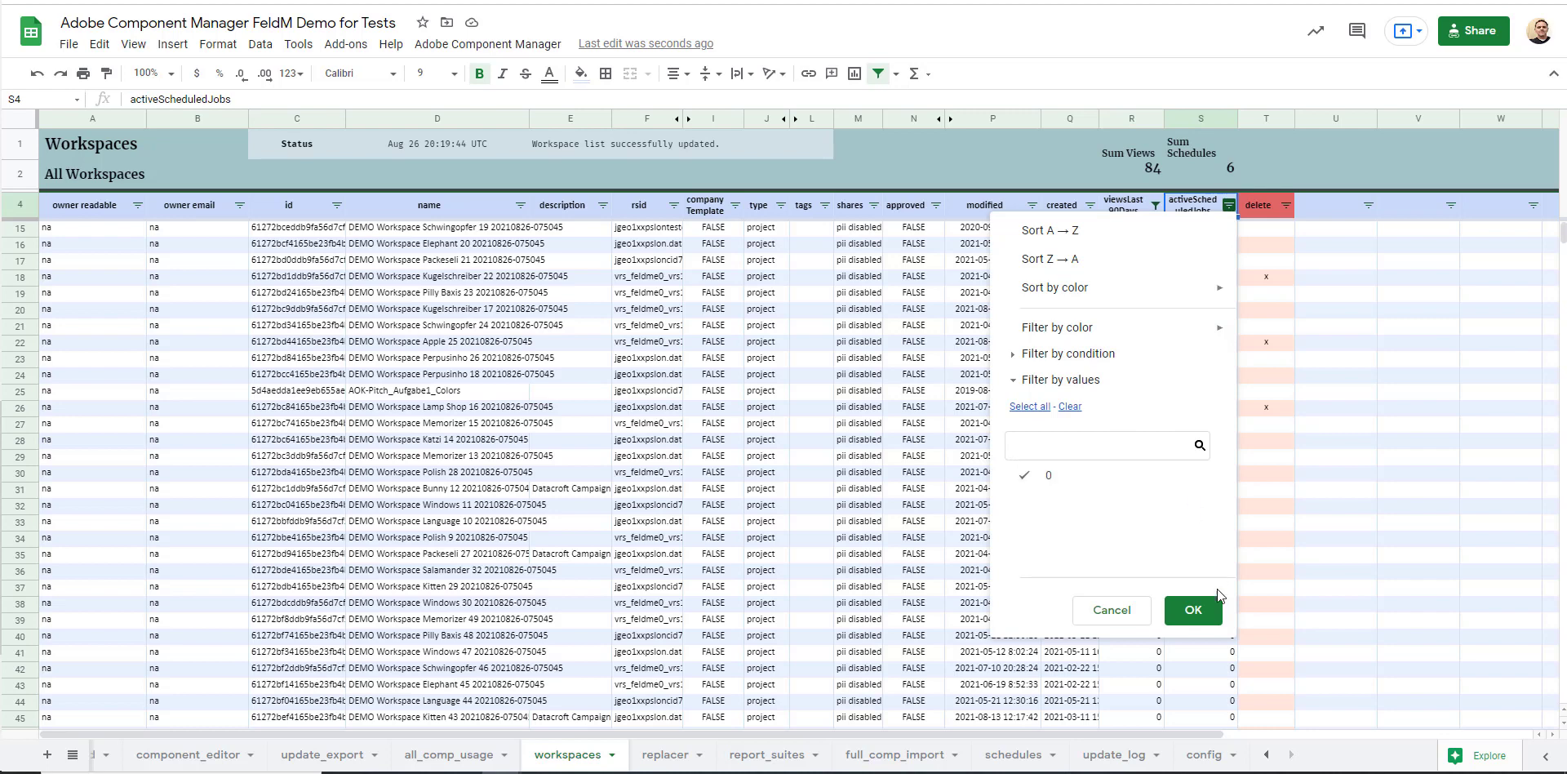
{"action": "left_click", "coordinate": [1193, 618]}
{"action": "left_click", "coordinate": [1194, 618]}
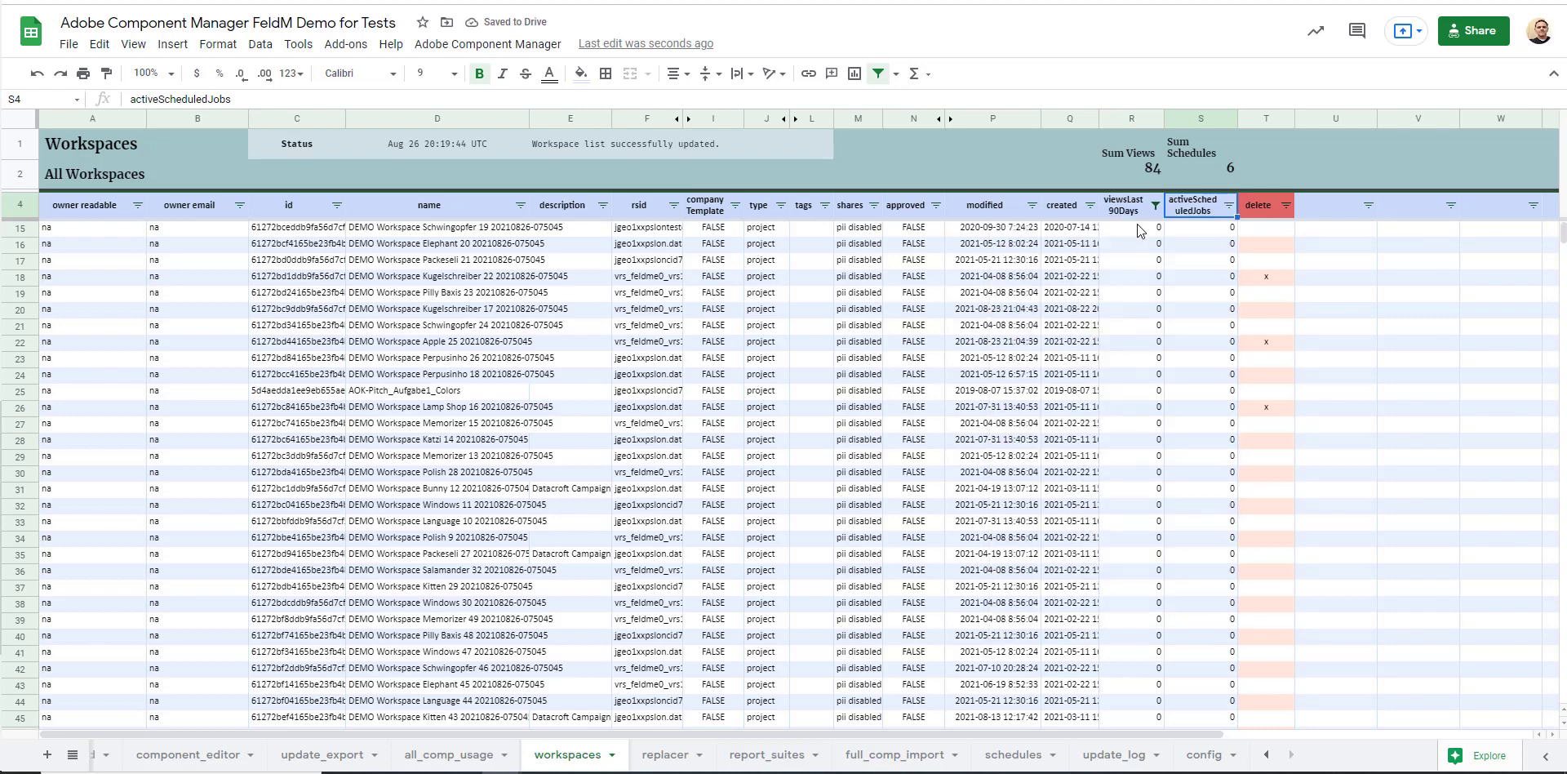
{"action": "left_click", "coordinate": [736, 207]}
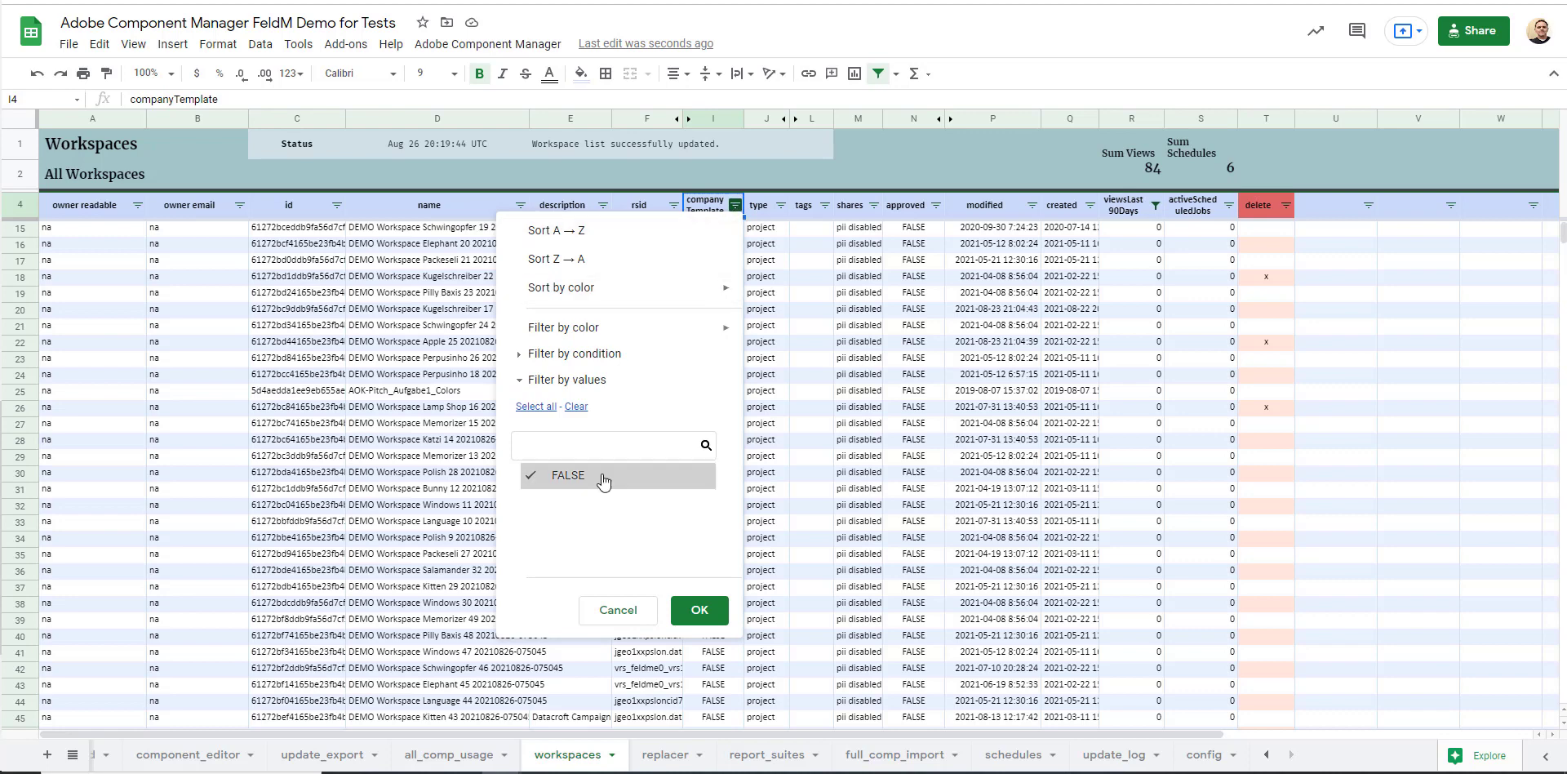
{"action": "left_click", "coordinate": [618, 610]}
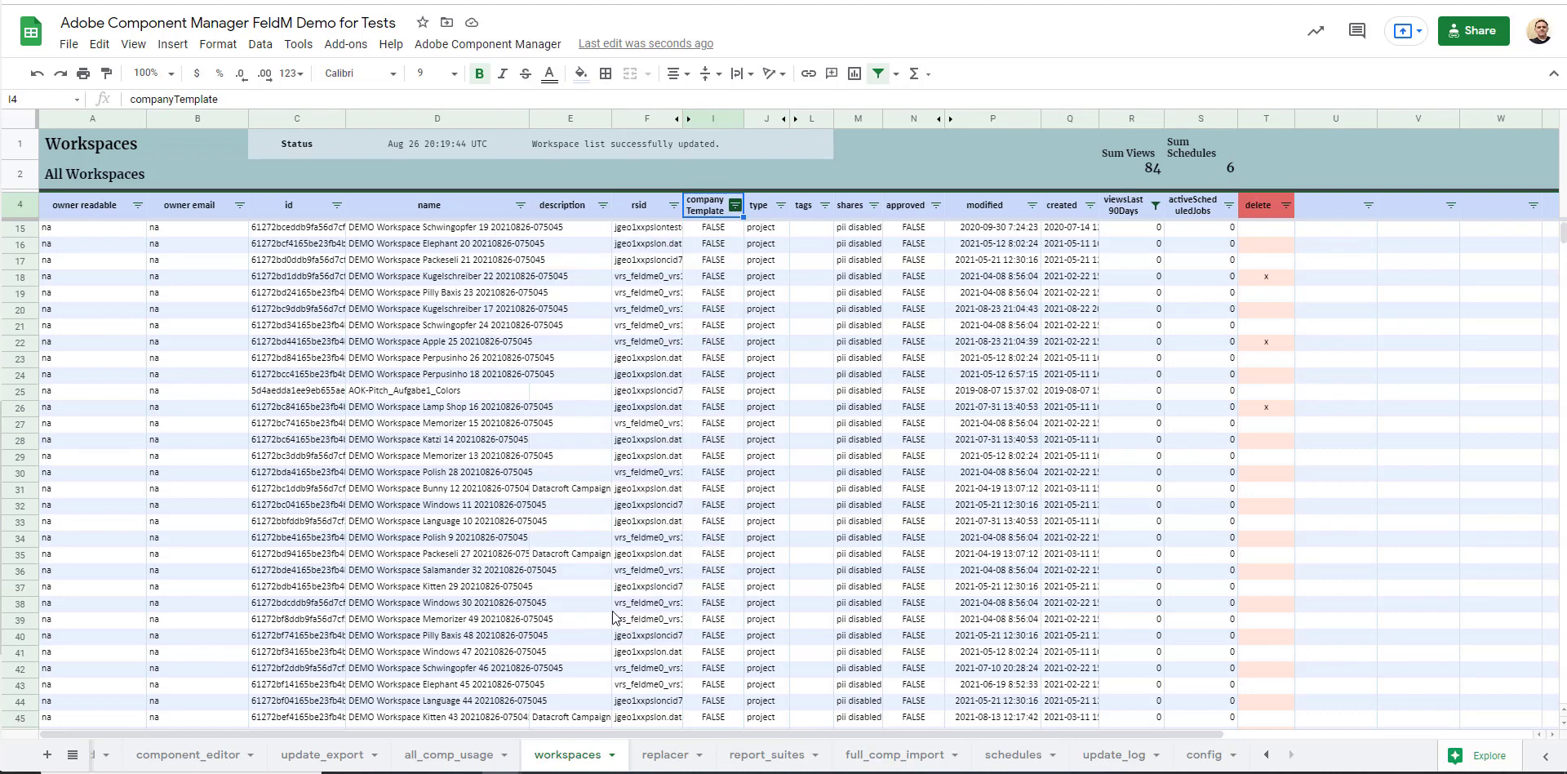
Step: Filter the modified column by the condition that the date is before the exact date 2021-05-30
{"action": "key", "text": "Right"}
{"action": "key", "text": "Right"}
{"action": "key", "text": "Right"}
{"action": "key", "text": "Right"}
{"action": "key", "text": "Right"}
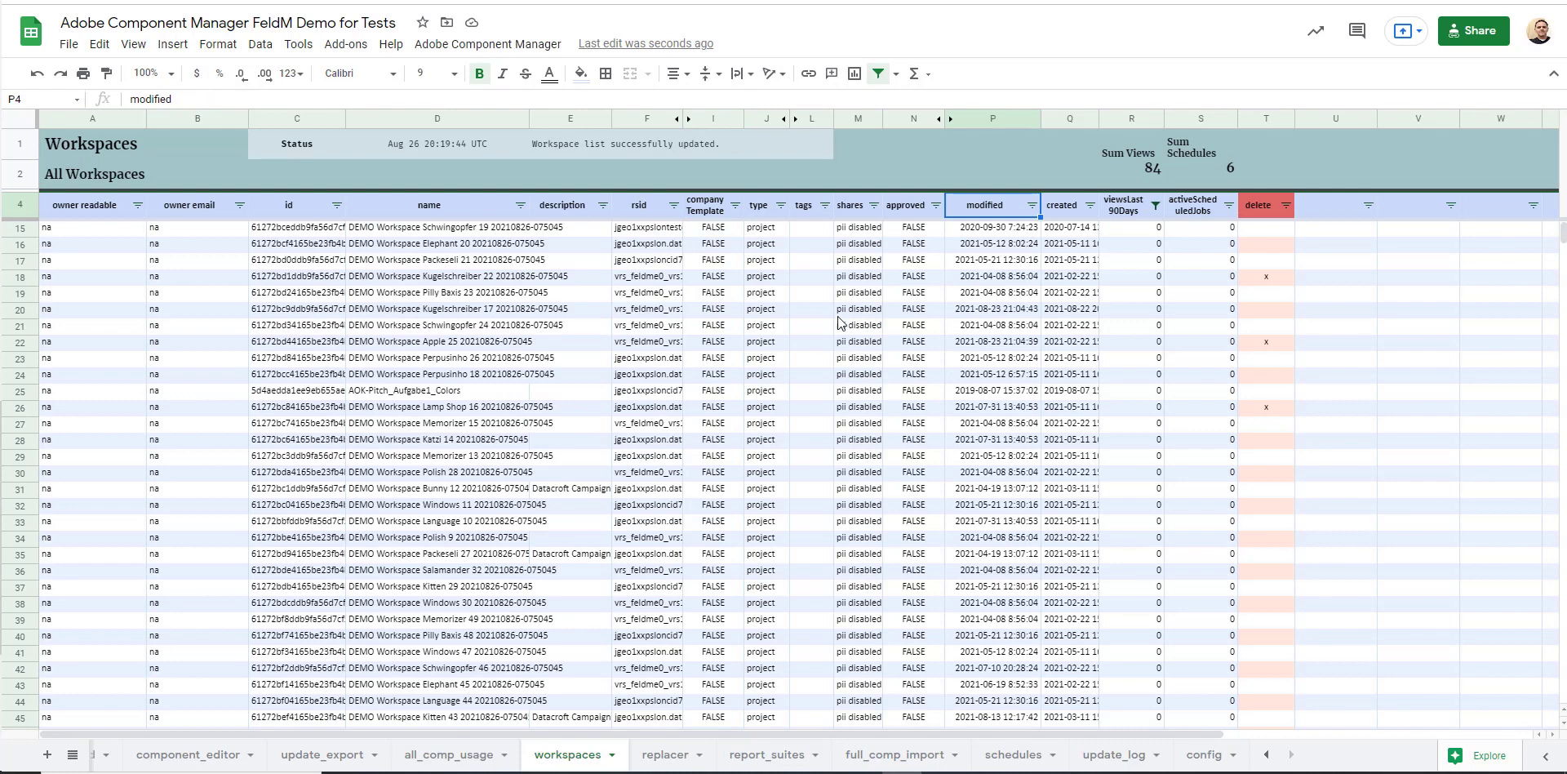
{"action": "left_click", "coordinate": [1032, 205]}
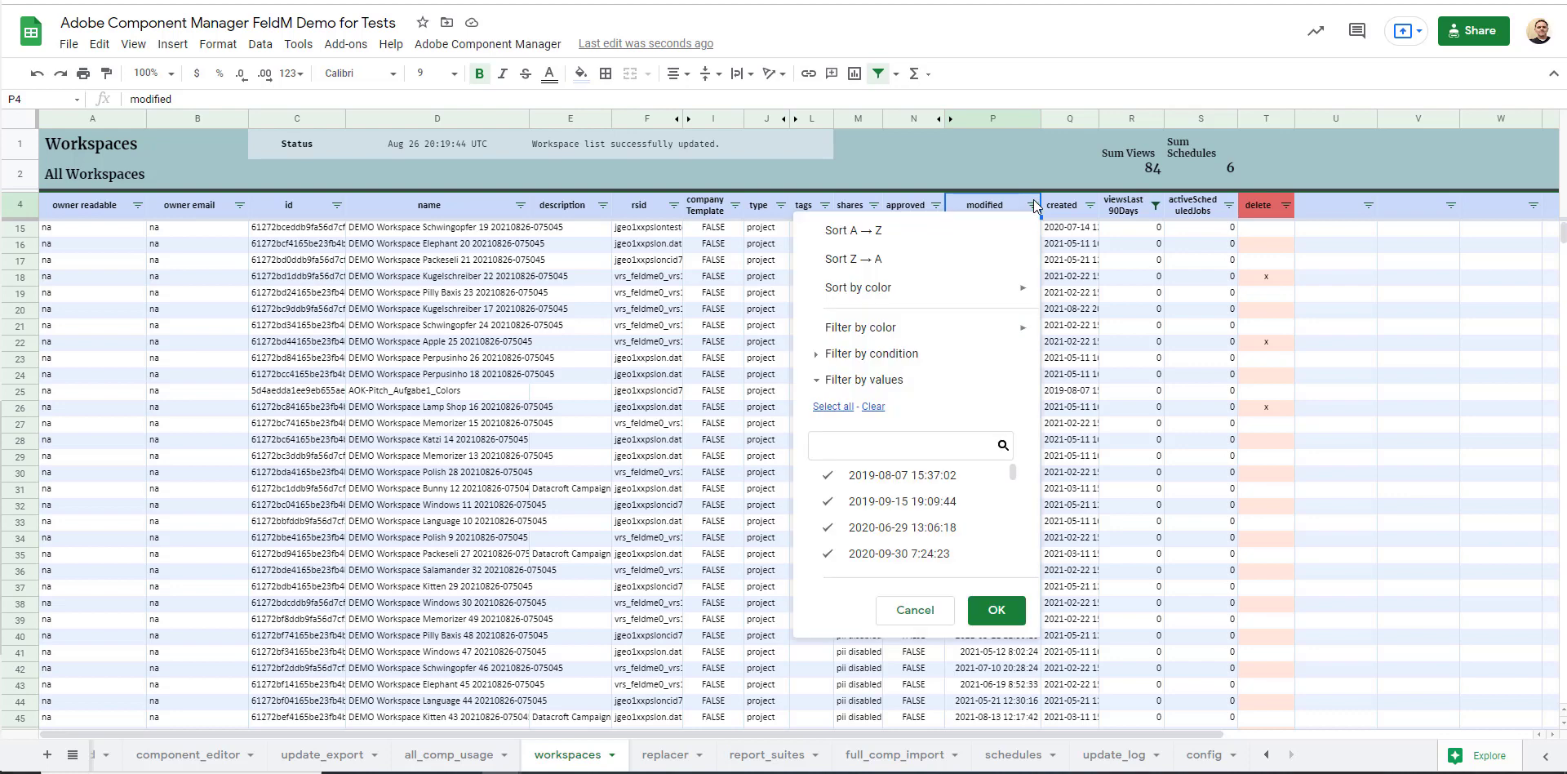
{"action": "left_click", "coordinate": [891, 355]}
{"action": "left_click", "coordinate": [889, 382]}
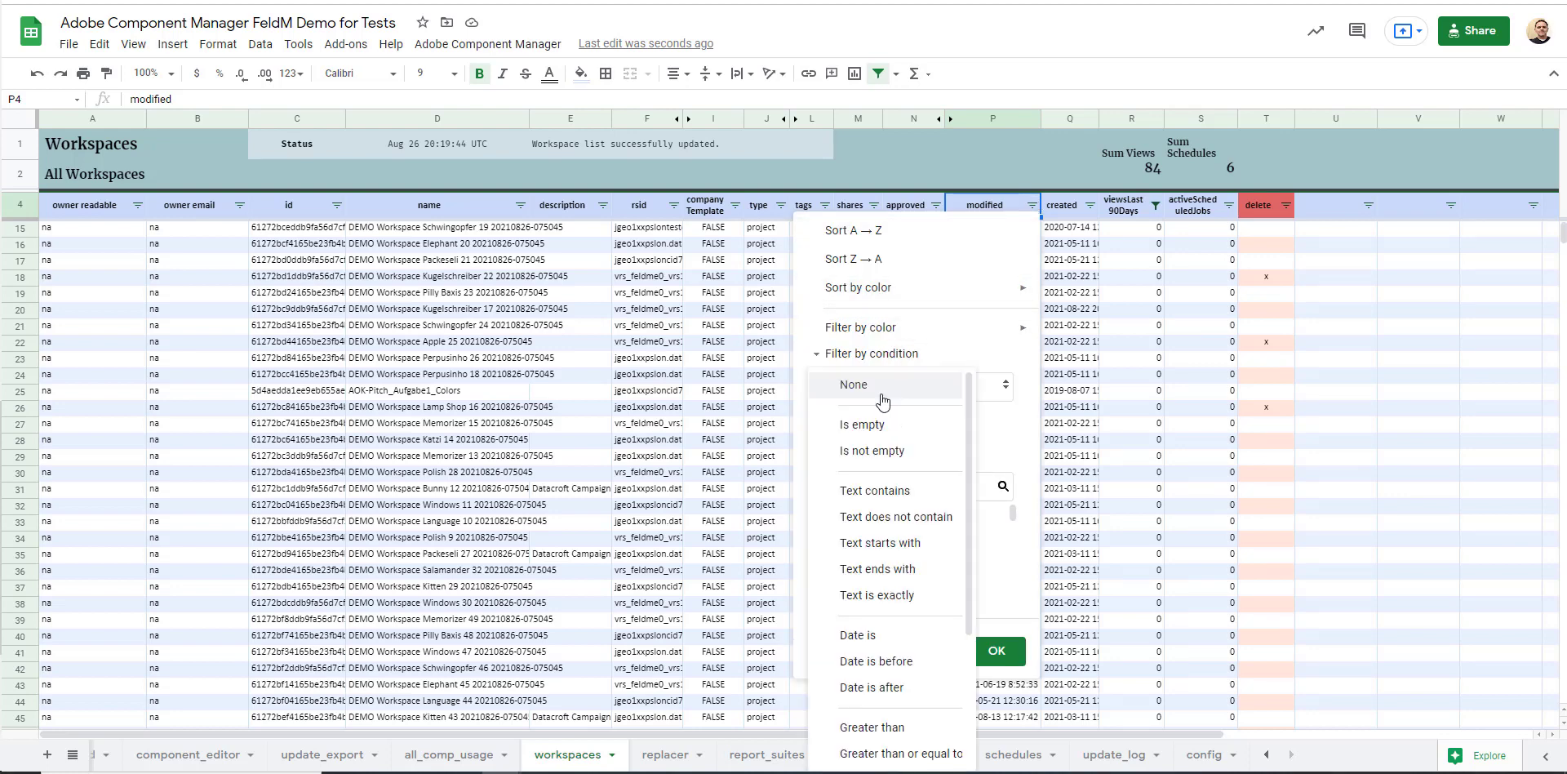
{"action": "left_click", "coordinate": [877, 661]}
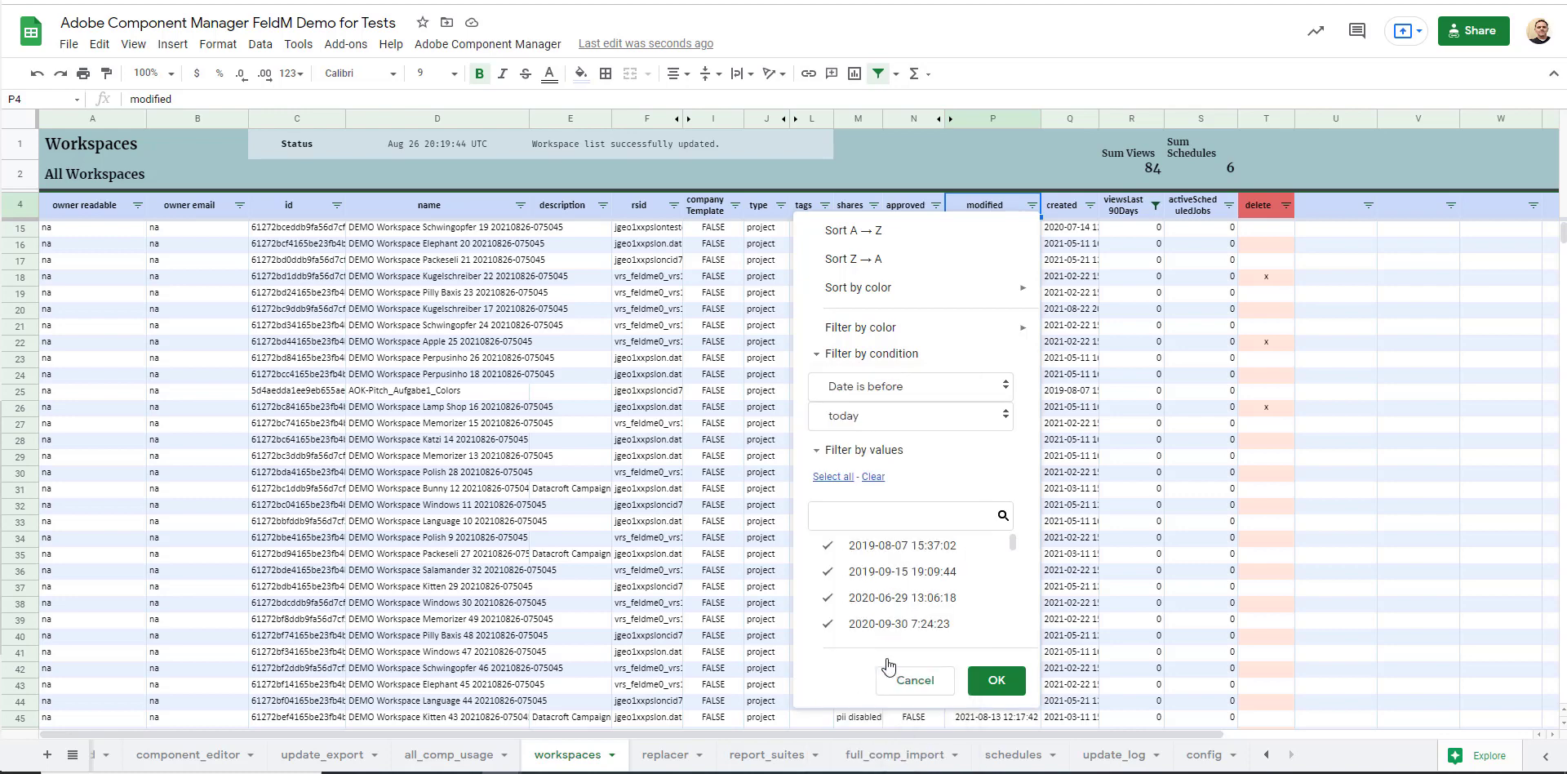
{"action": "left_click", "coordinate": [904, 404]}
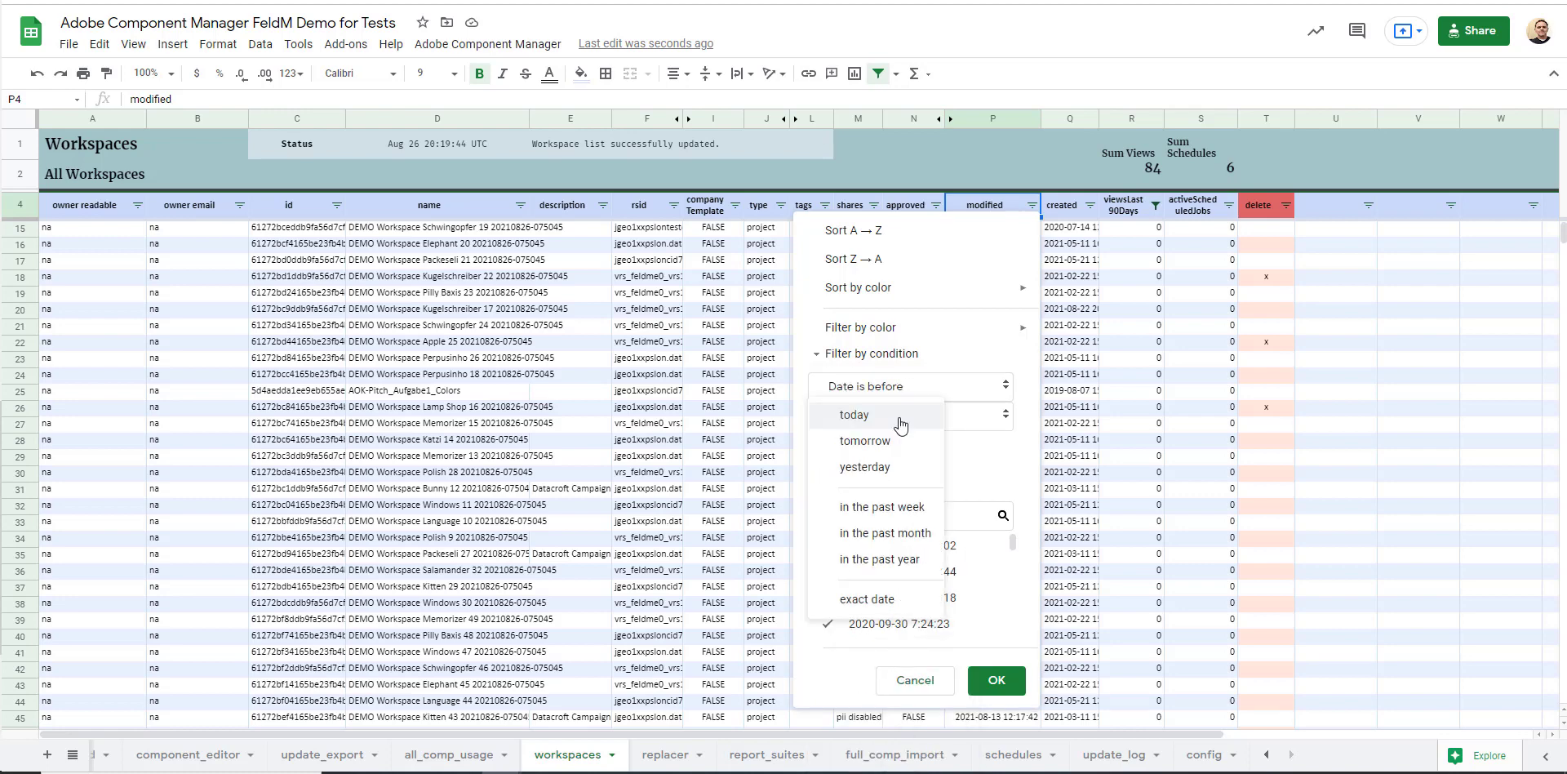
{"action": "left_click", "coordinate": [889, 600]}
{"action": "left_click", "coordinate": [872, 455]}
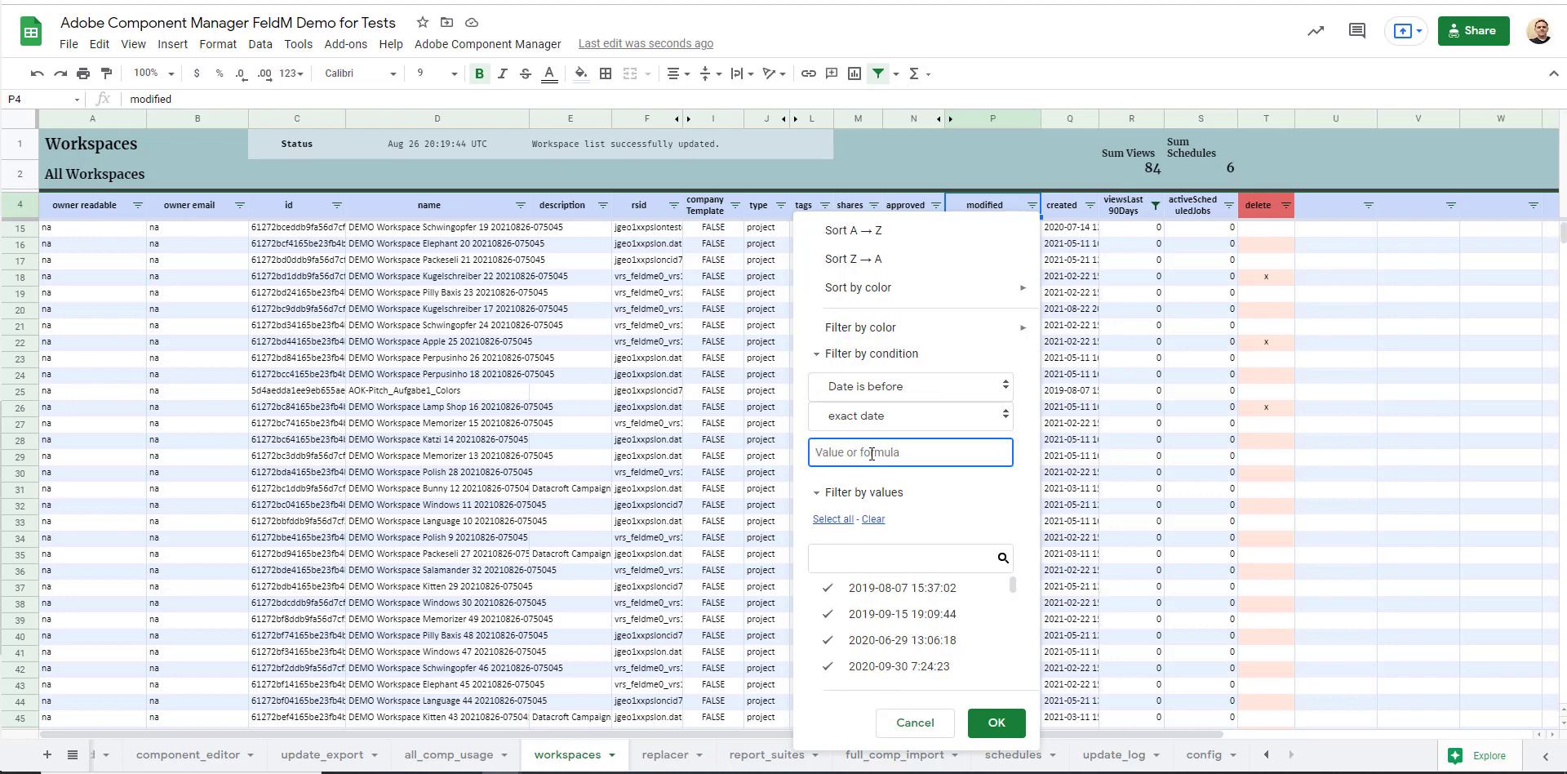
{"action": "type", "text": "2021-05-30"}
{"action": "left_click", "coordinate": [1001, 725]}
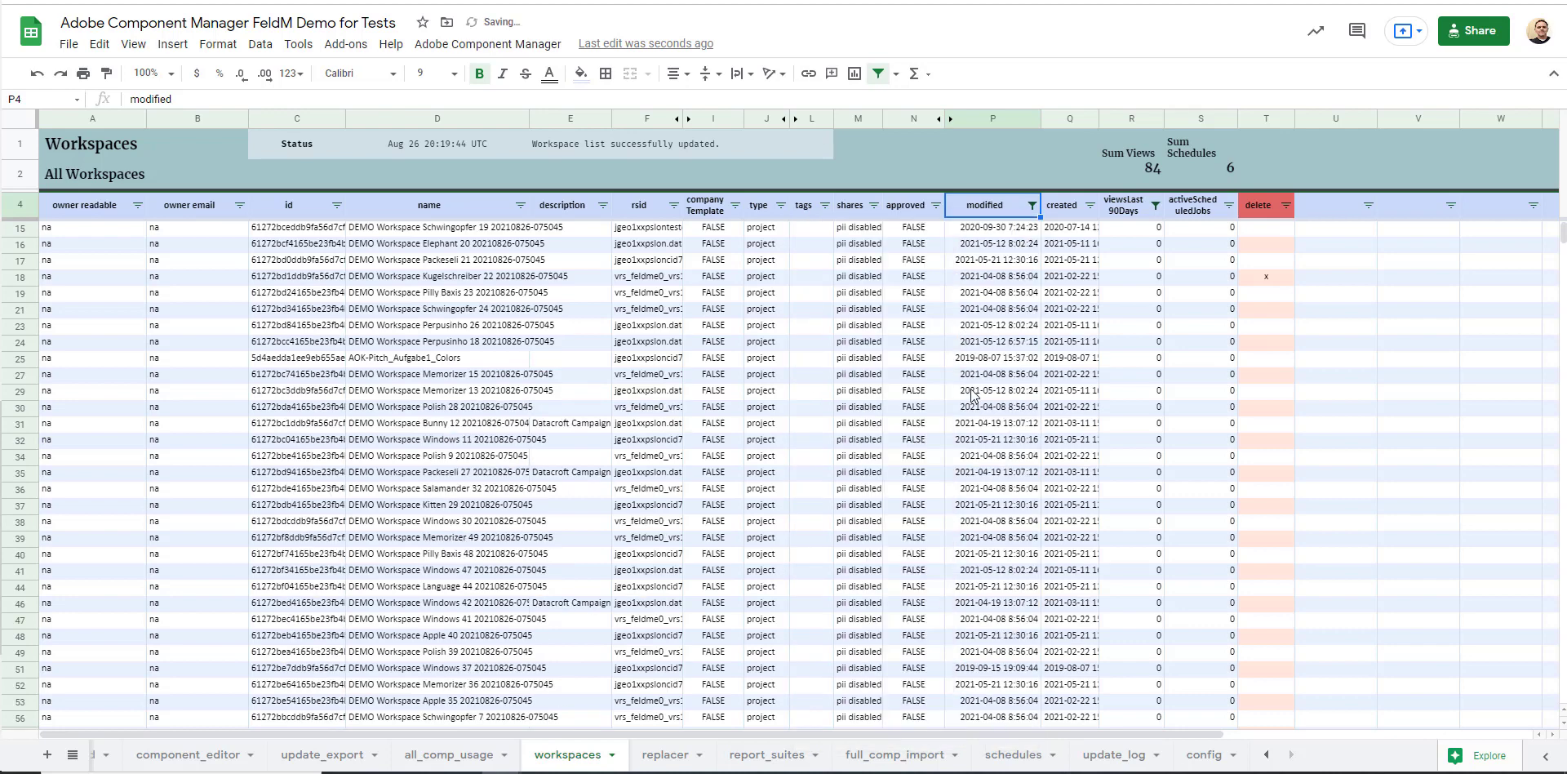
Step: Copy the filtered workspaces sheet to a new spreadsheet
{"action": "left_click", "coordinate": [987, 231]}
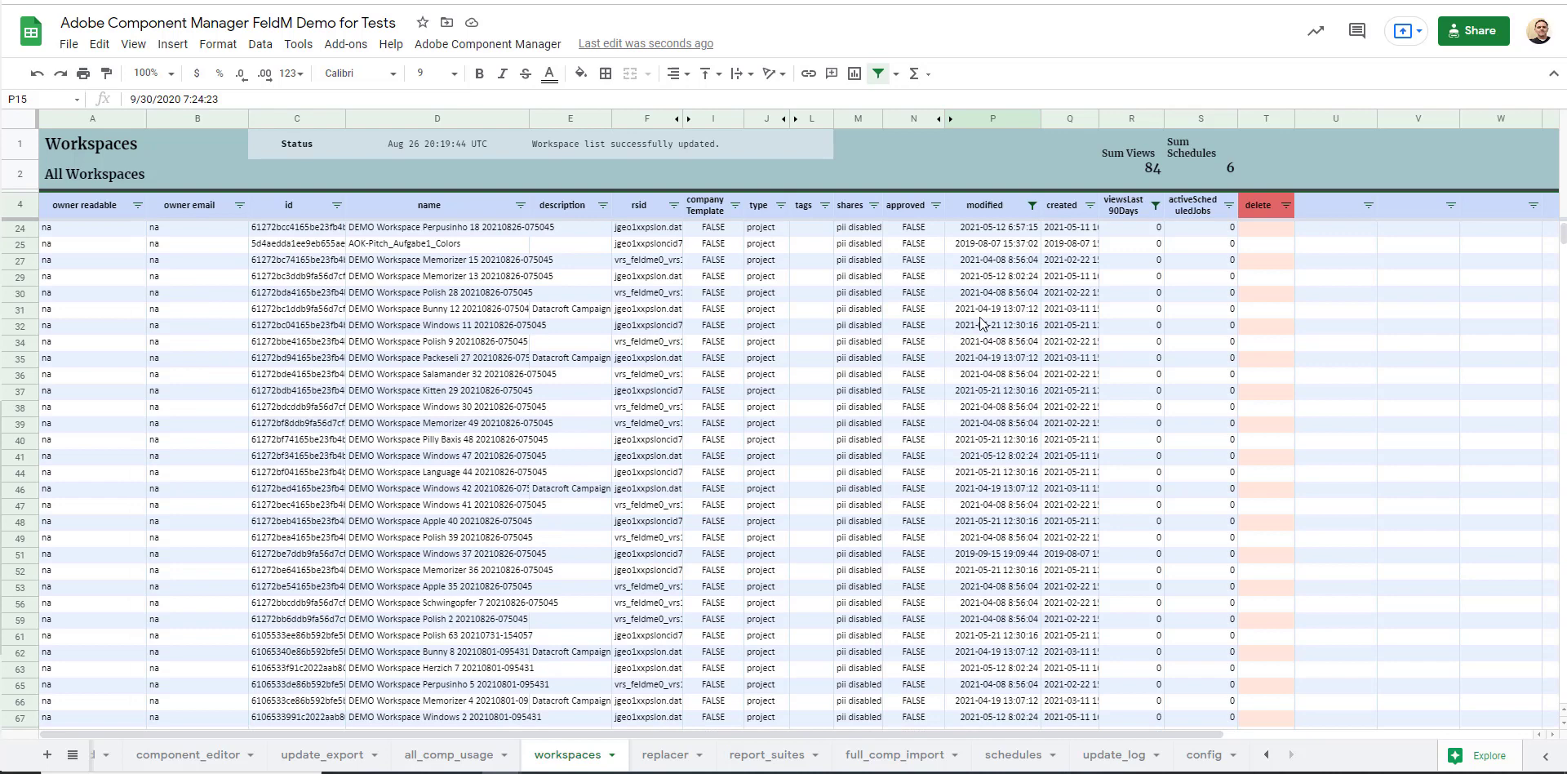
{"action": "left_click", "coordinate": [288, 205]}
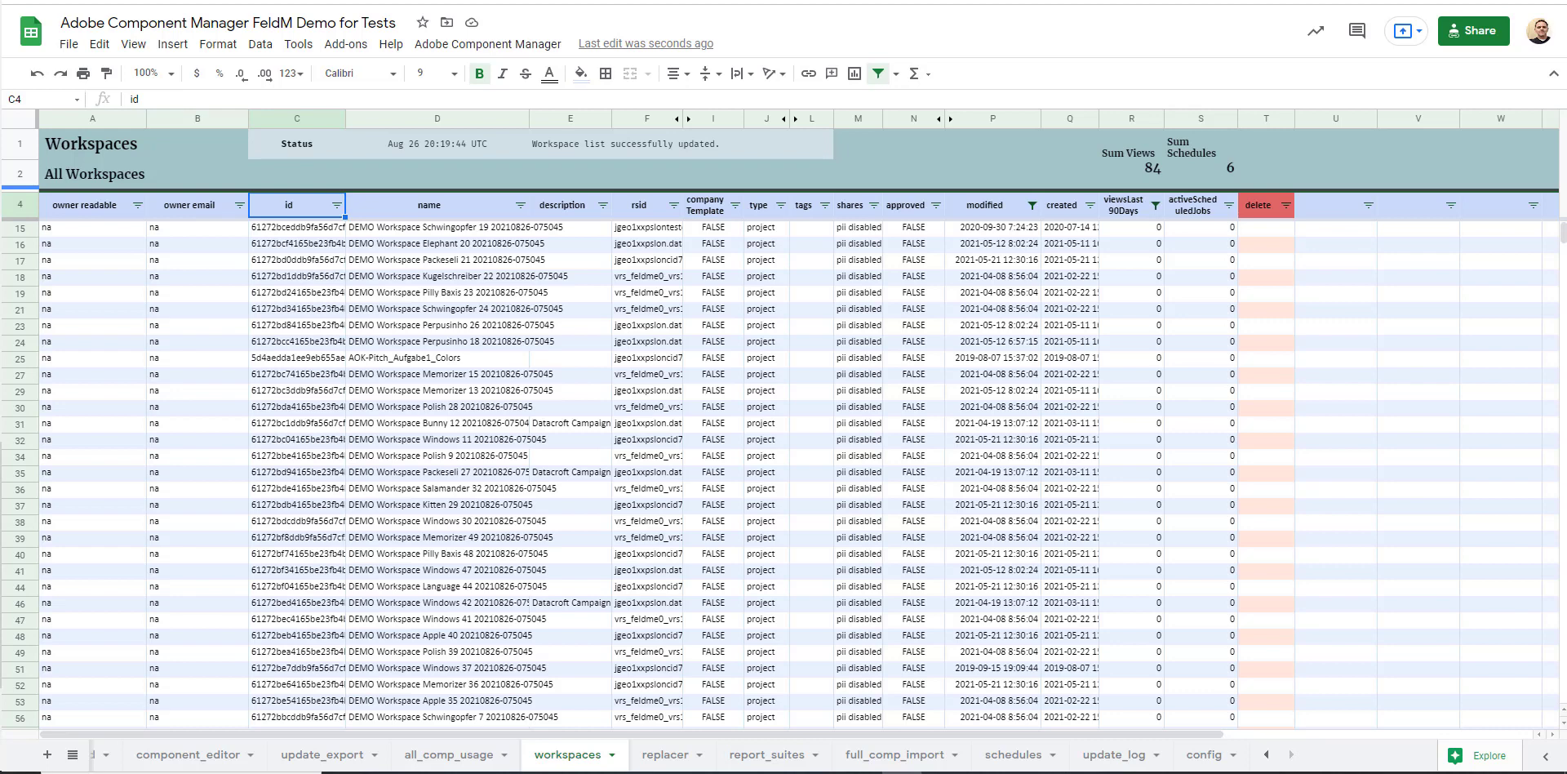
{"action": "left_click", "coordinate": [611, 756]}
{"action": "mouse_move", "coordinate": [587, 532]}
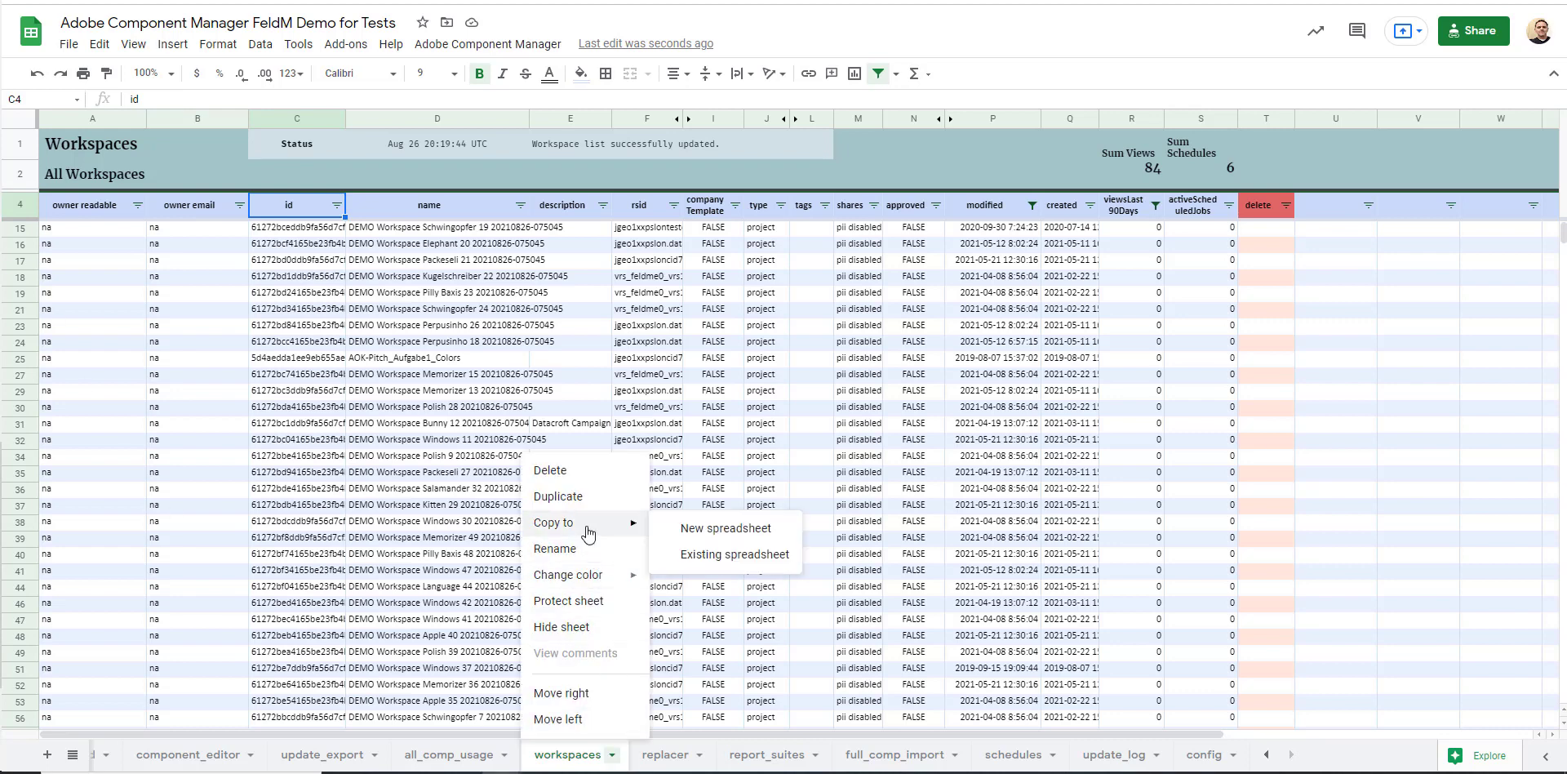
{"action": "left_click", "coordinate": [742, 531]}
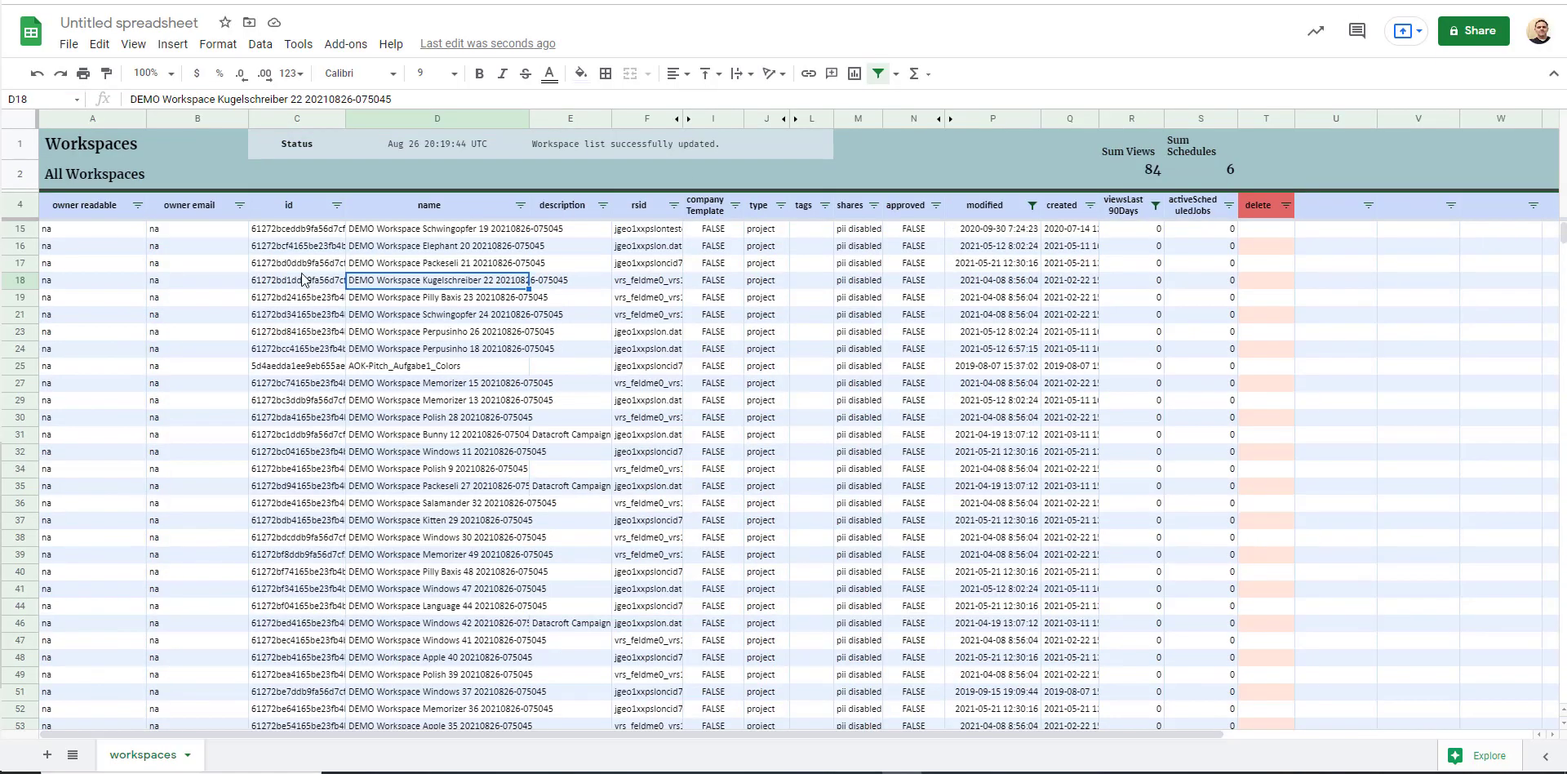
Step: Copy the whole filtered workspace table and paste it into a newly added sheet starting at cell A4
{"action": "left_click", "coordinate": [300, 262]}
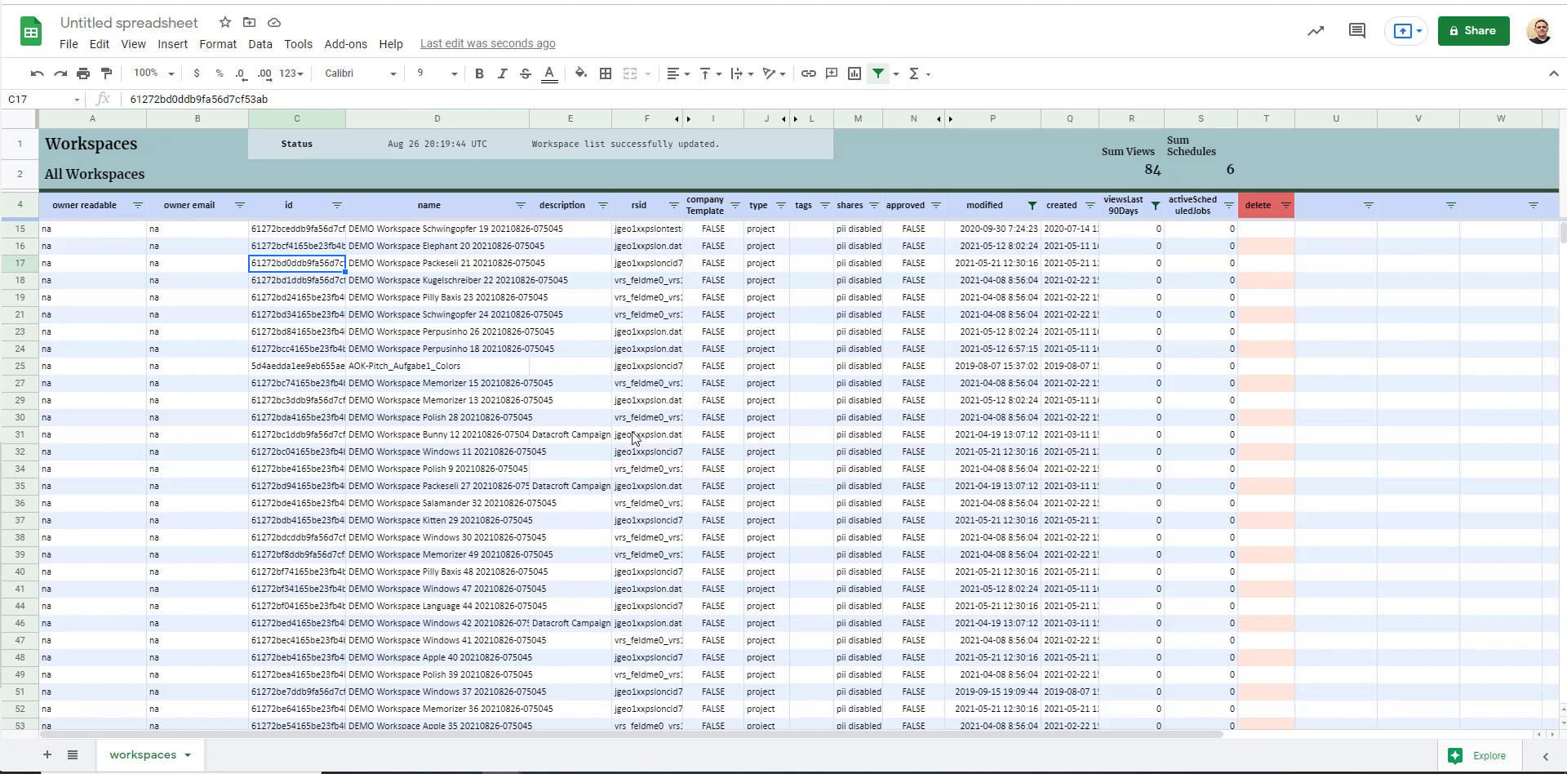
{"action": "left_click", "coordinate": [409, 200]}
{"action": "left_click", "coordinate": [412, 320]}
{"action": "key", "text": "ctrl+a"}
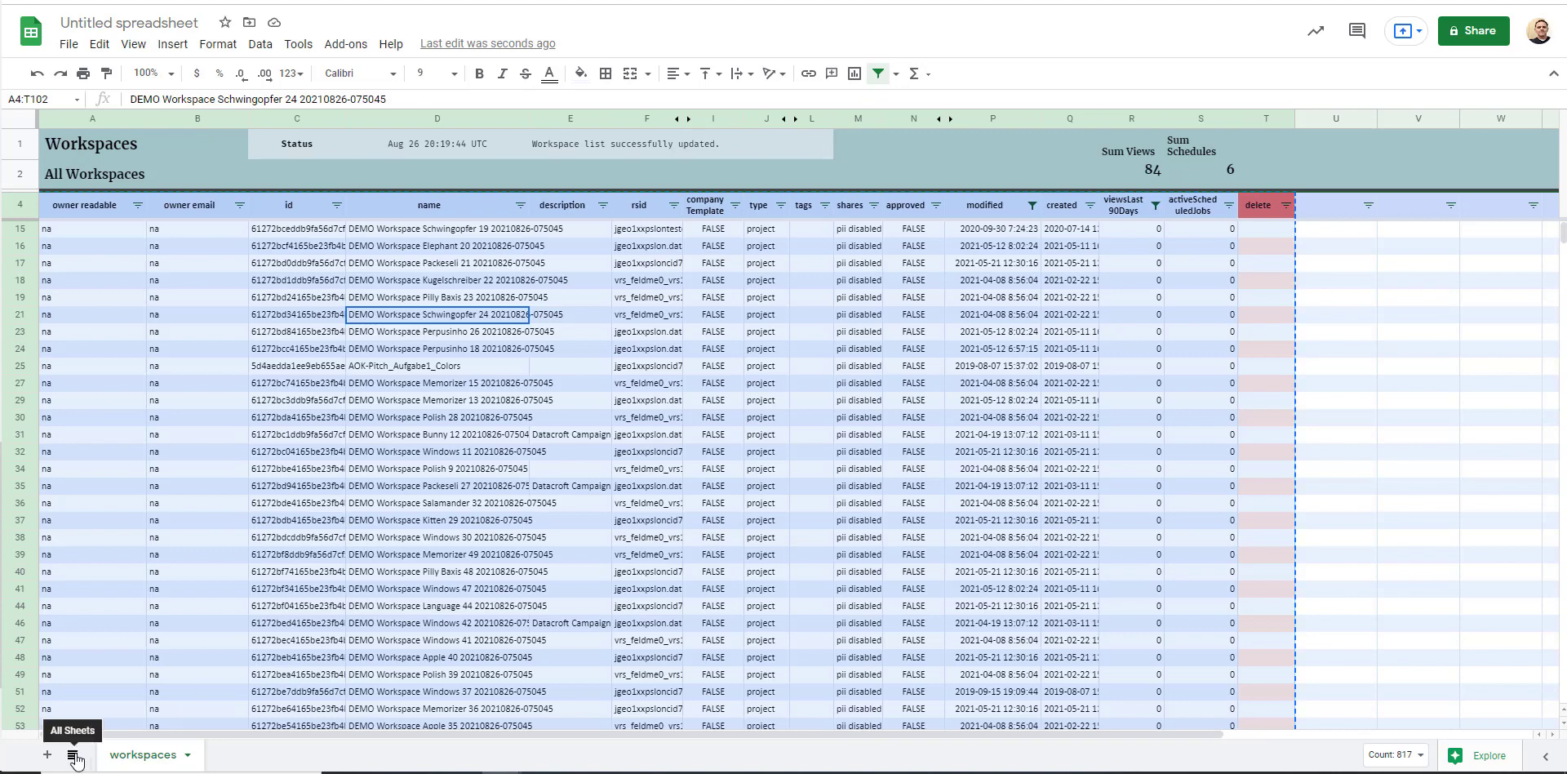
{"action": "left_click", "coordinate": [48, 755]}
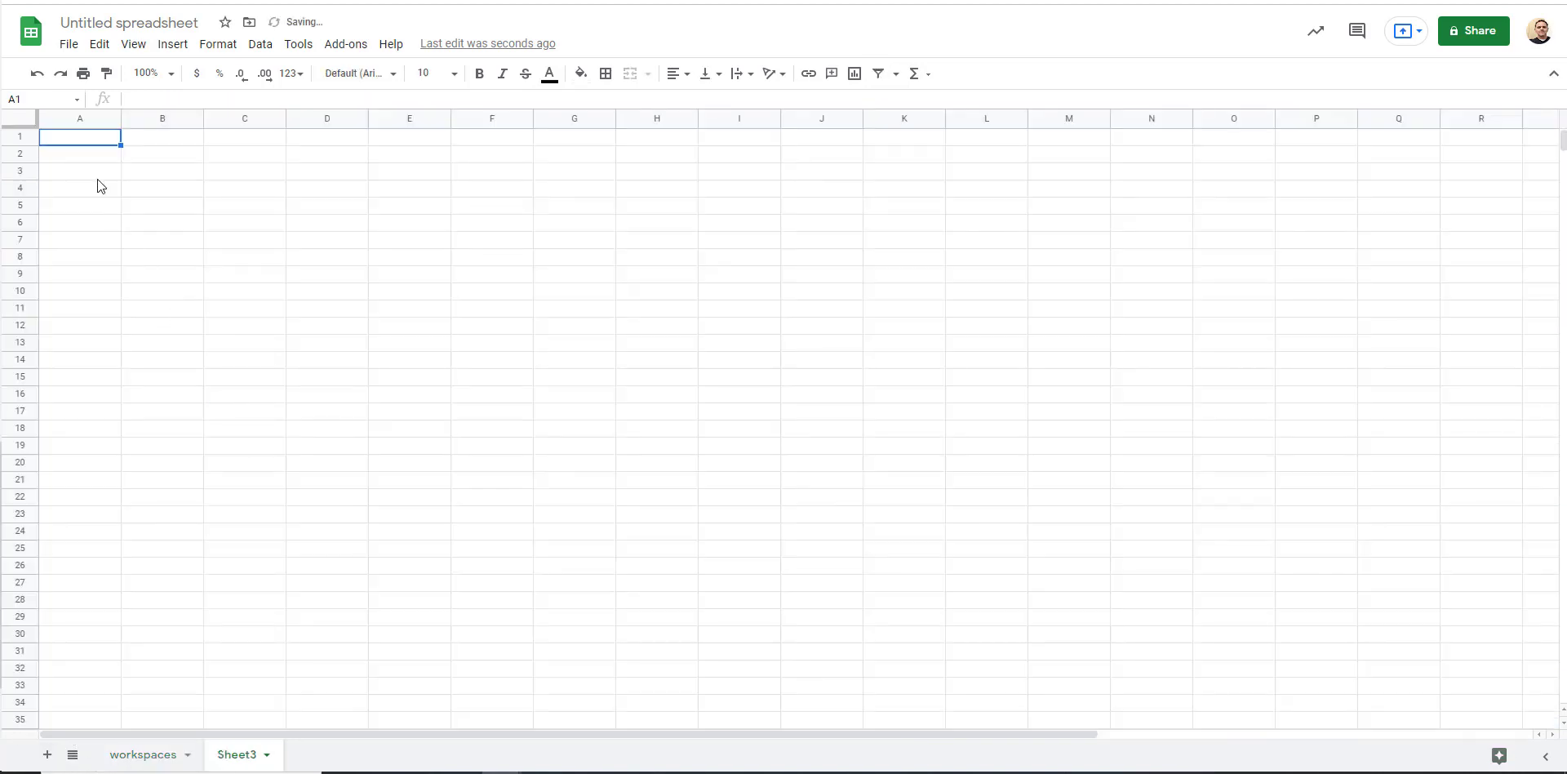
{"action": "left_click", "coordinate": [87, 195]}
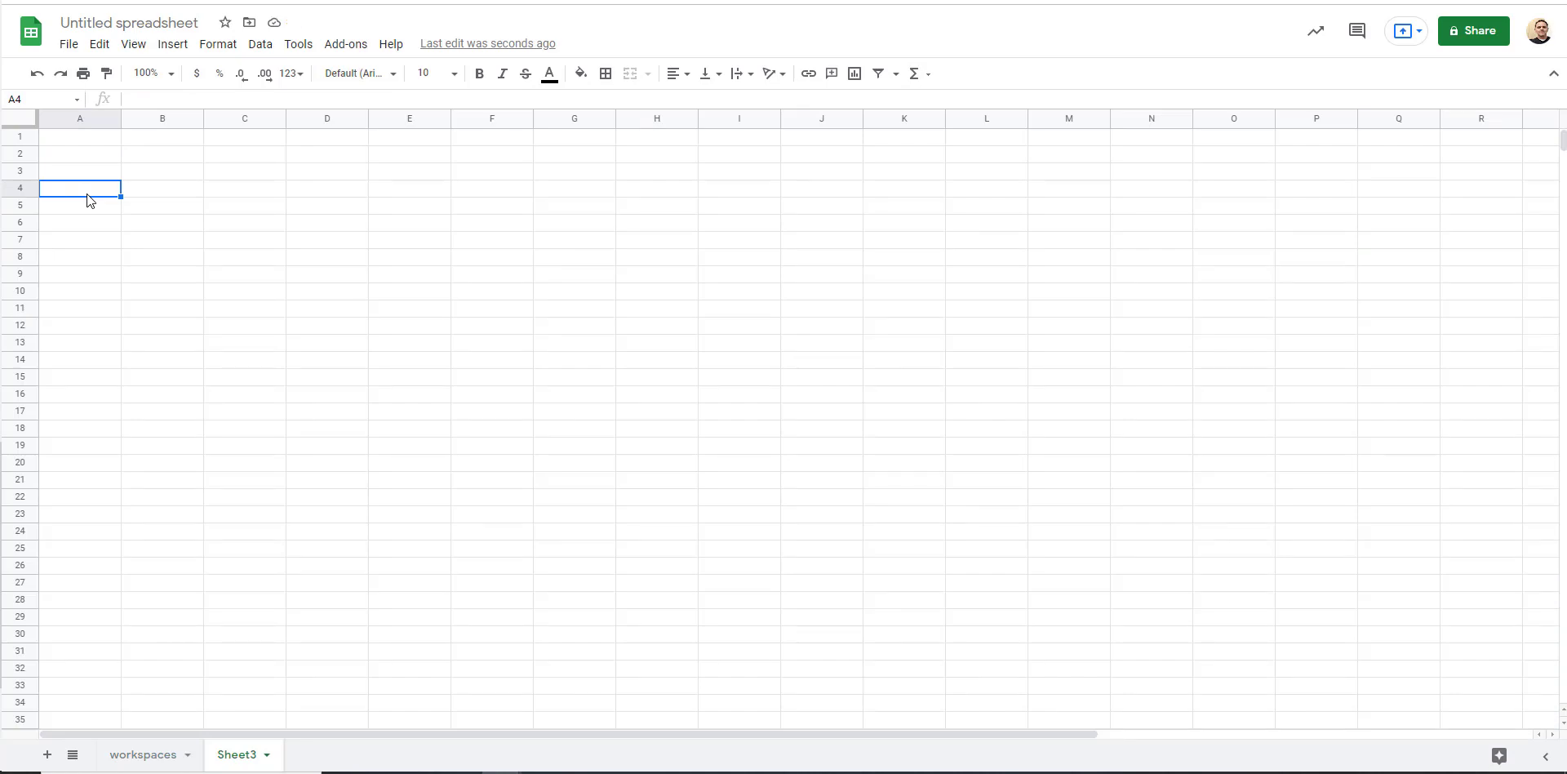
{"action": "key", "text": "ctrl+v"}
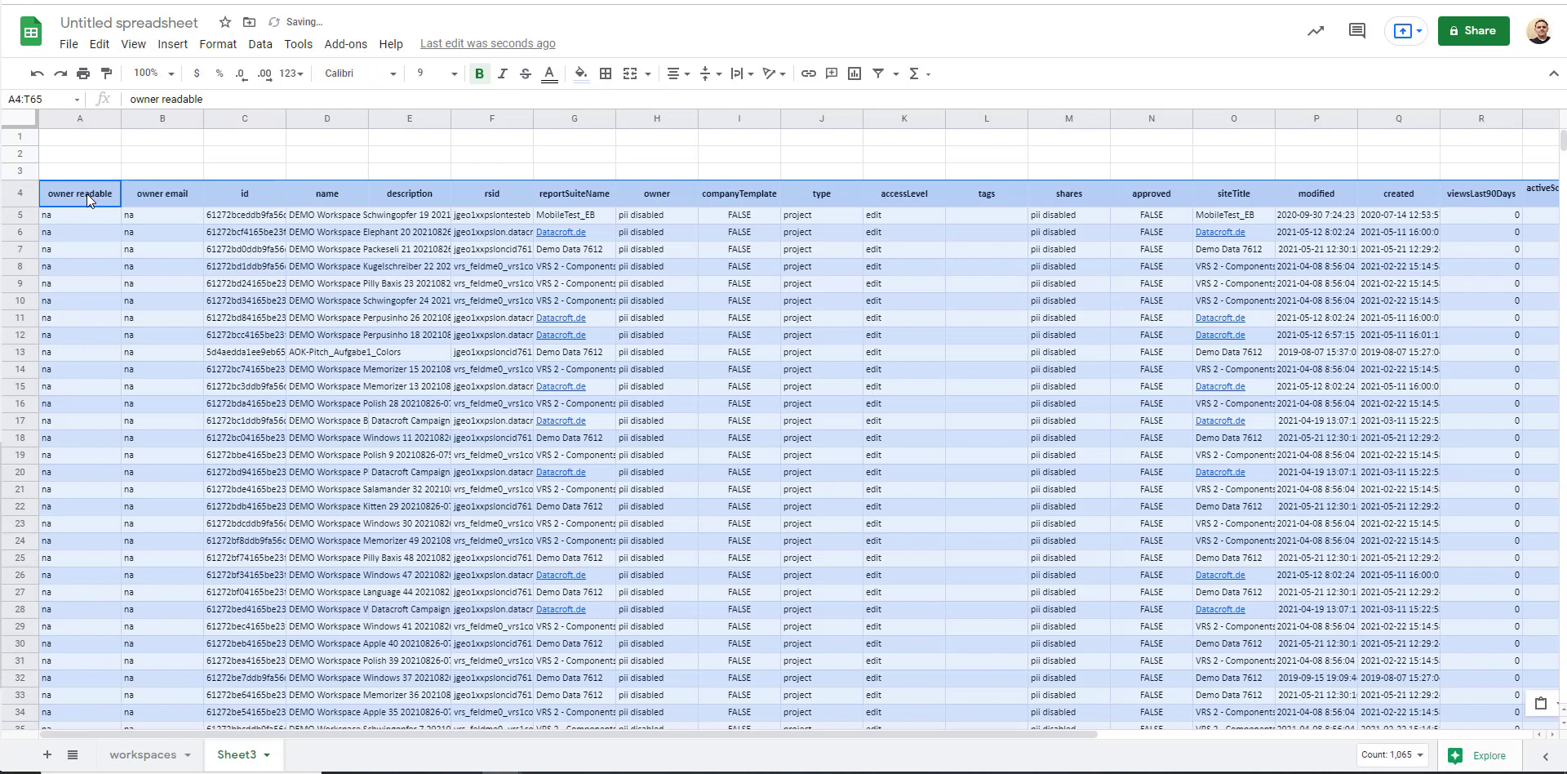
Step: Check the pasted workspace table across to the delete column and down to its last row
{"action": "left_click", "coordinate": [748, 576]}
{"action": "left_click_drag", "start_coordinate": [728, 731], "coordinate": [1182, 725]}
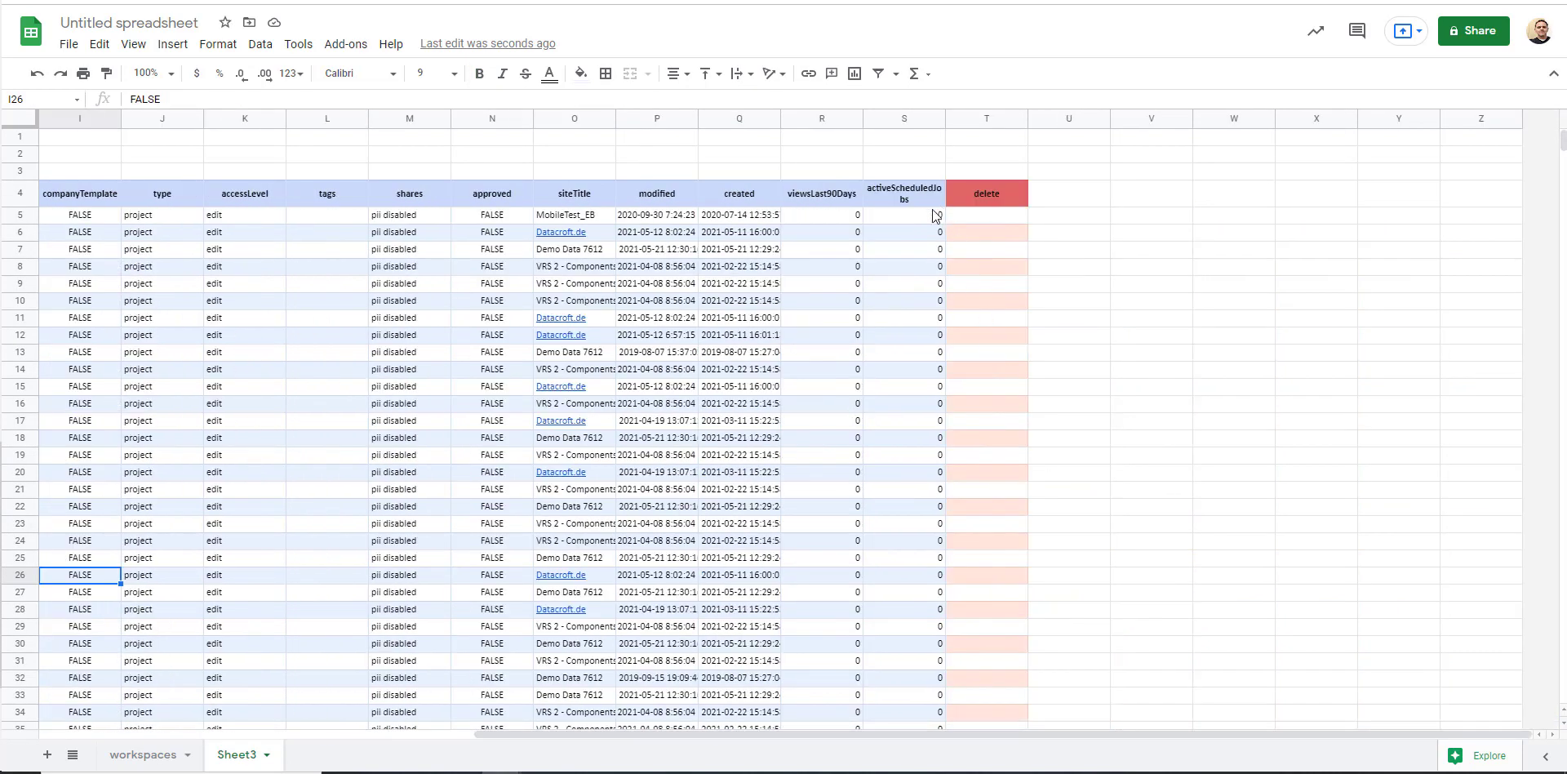
{"action": "scroll", "coordinate": [921, 424], "scroll_direction": "down", "scroll_amount": 8}
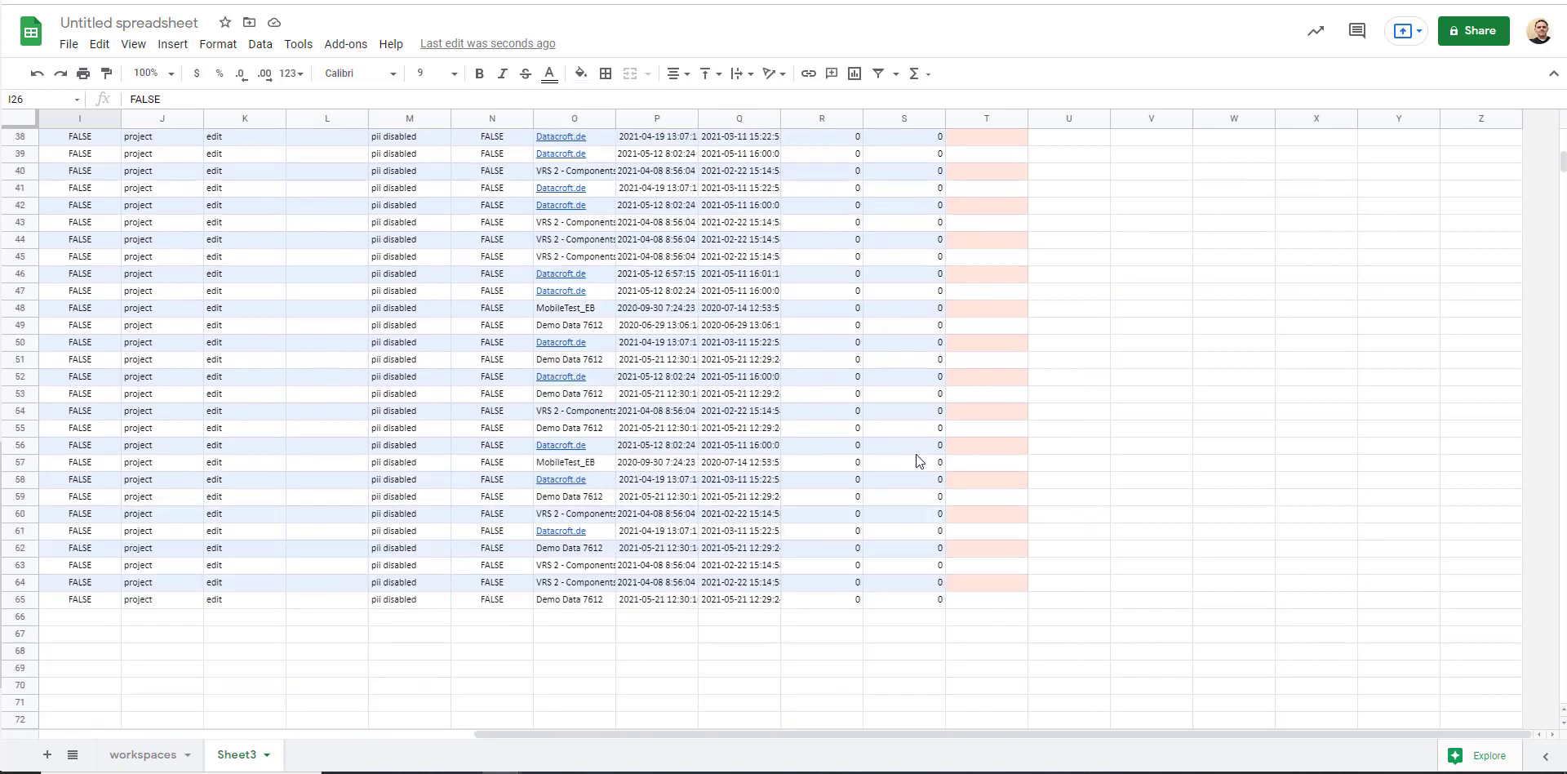
{"action": "scroll", "coordinate": [916, 461], "scroll_direction": "up", "scroll_amount": 8}
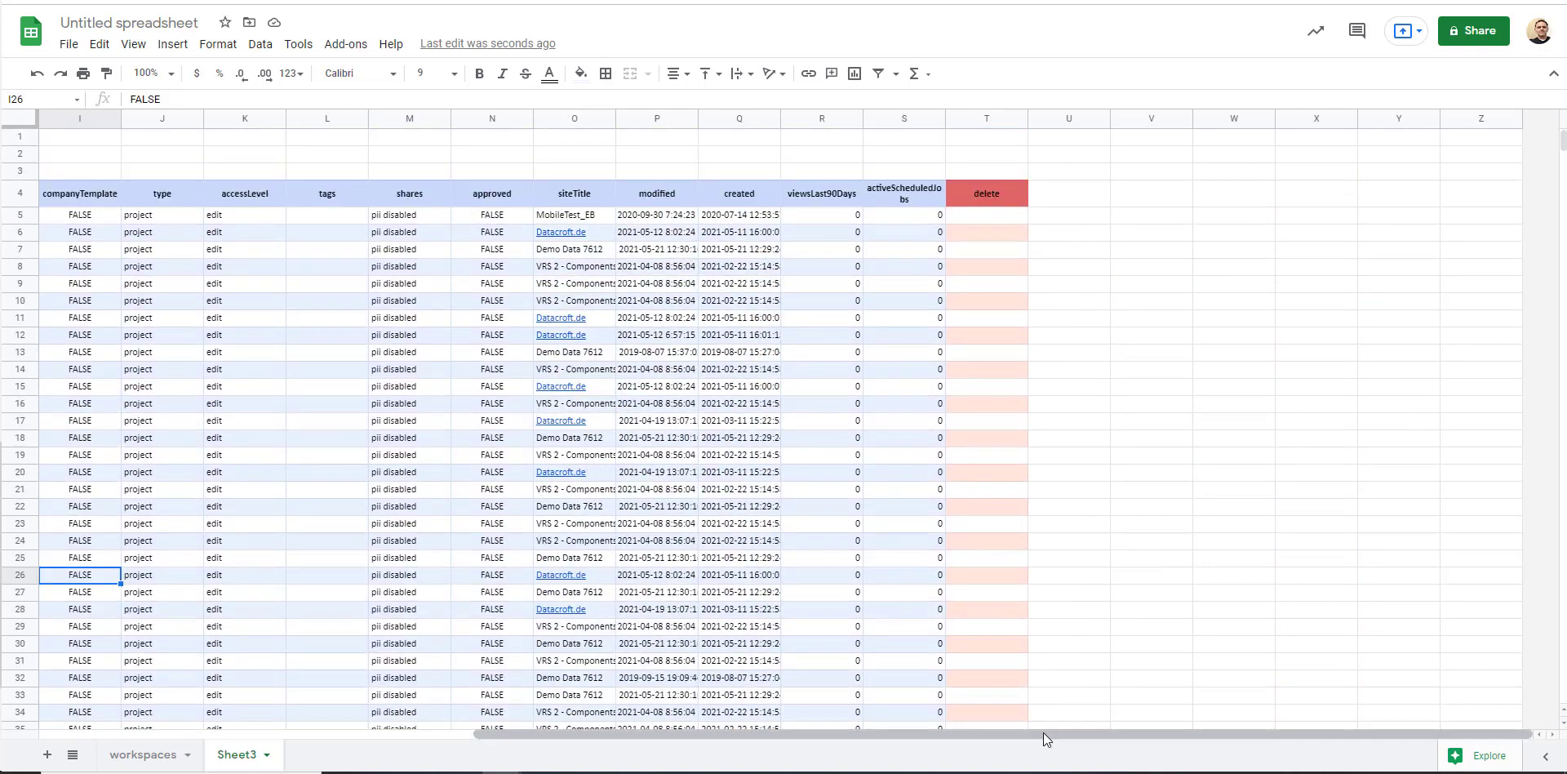
{"action": "left_click_drag", "start_coordinate": [1043, 732], "coordinate": [512, 717]}
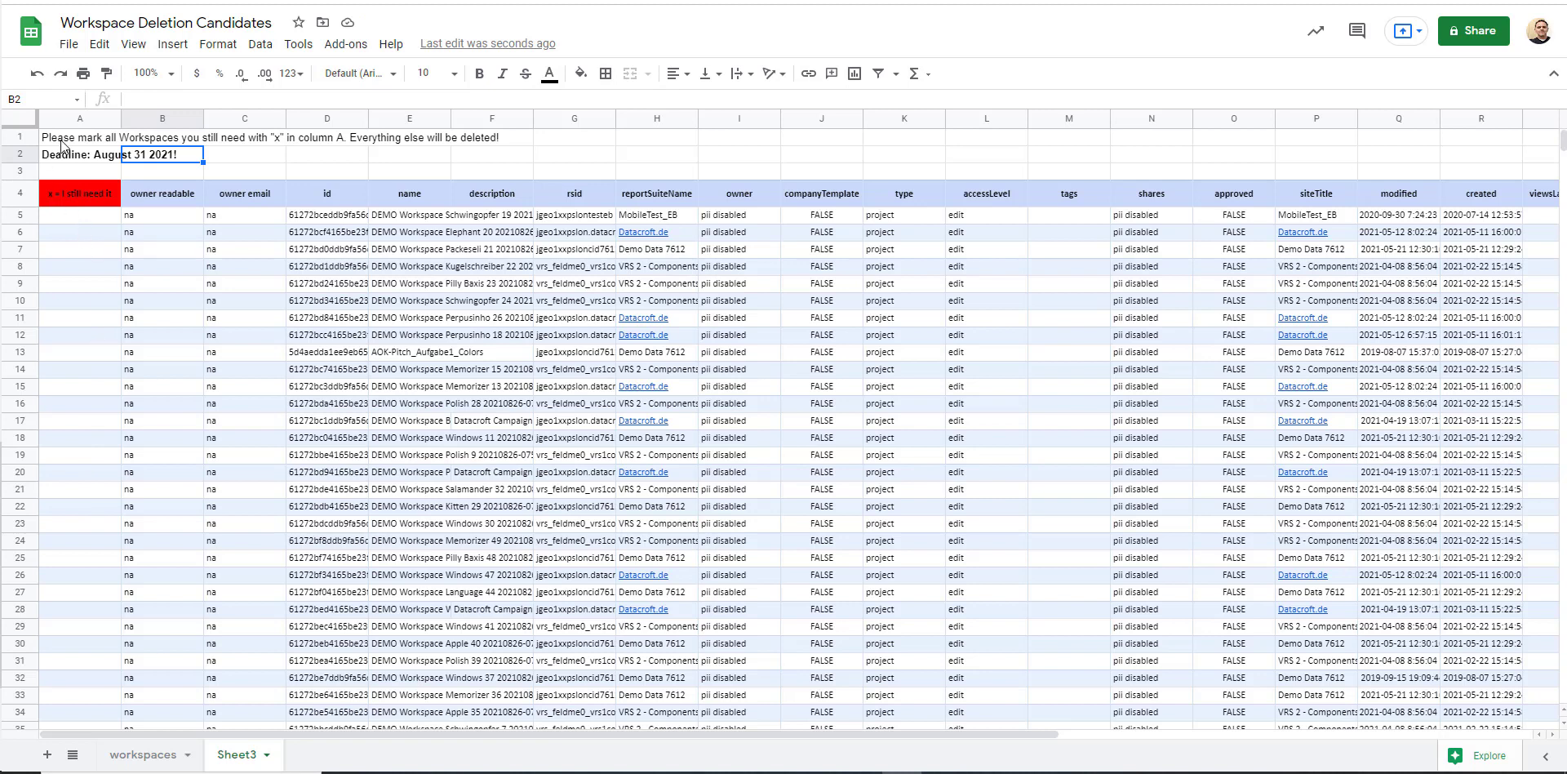
Step: Review the spreadsheet's options for sharing with people and groups, and close them without adding anyone
{"action": "key", "text": "ctrl+Home"}
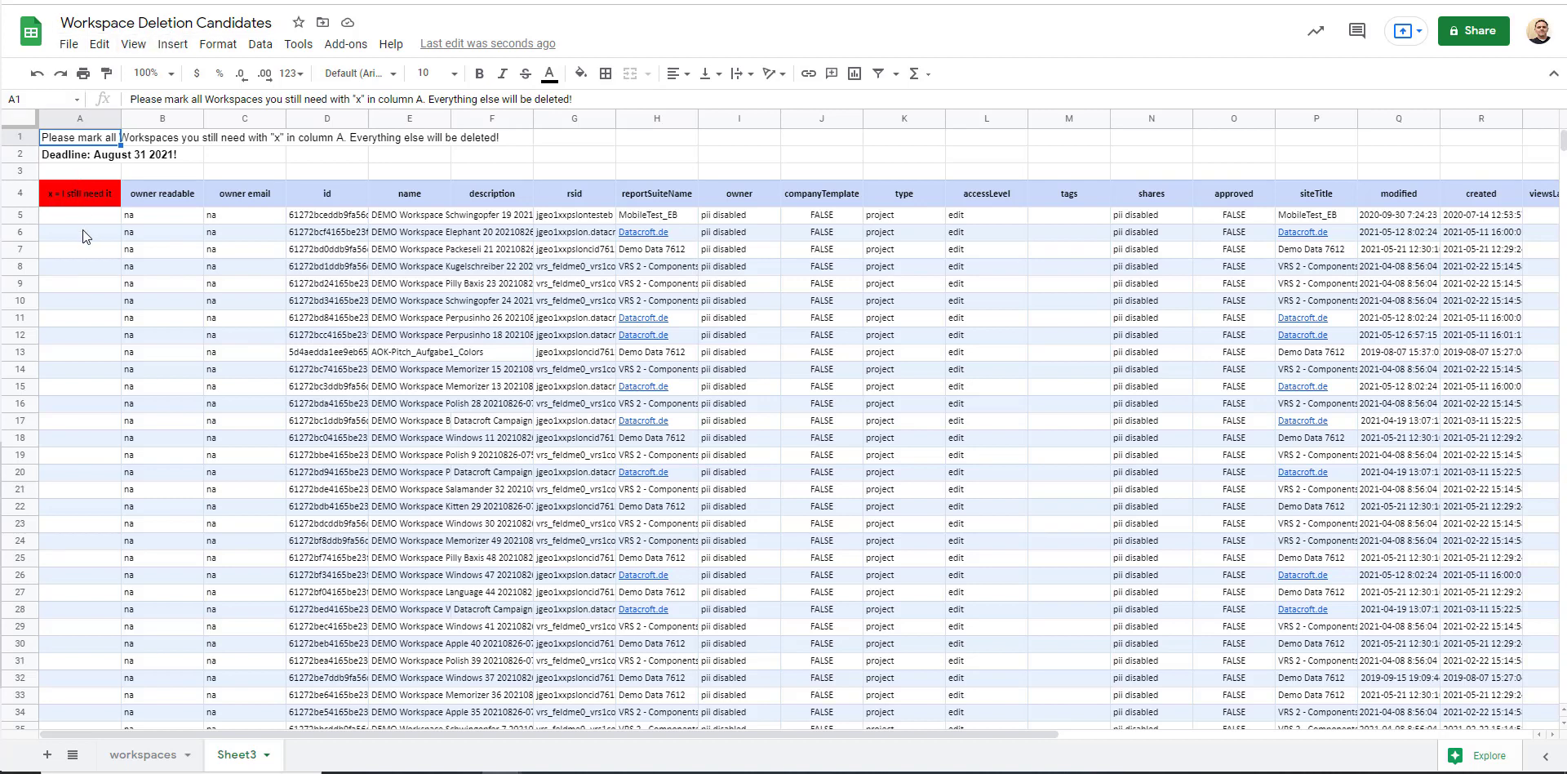
{"action": "left_click", "coordinate": [1458, 34]}
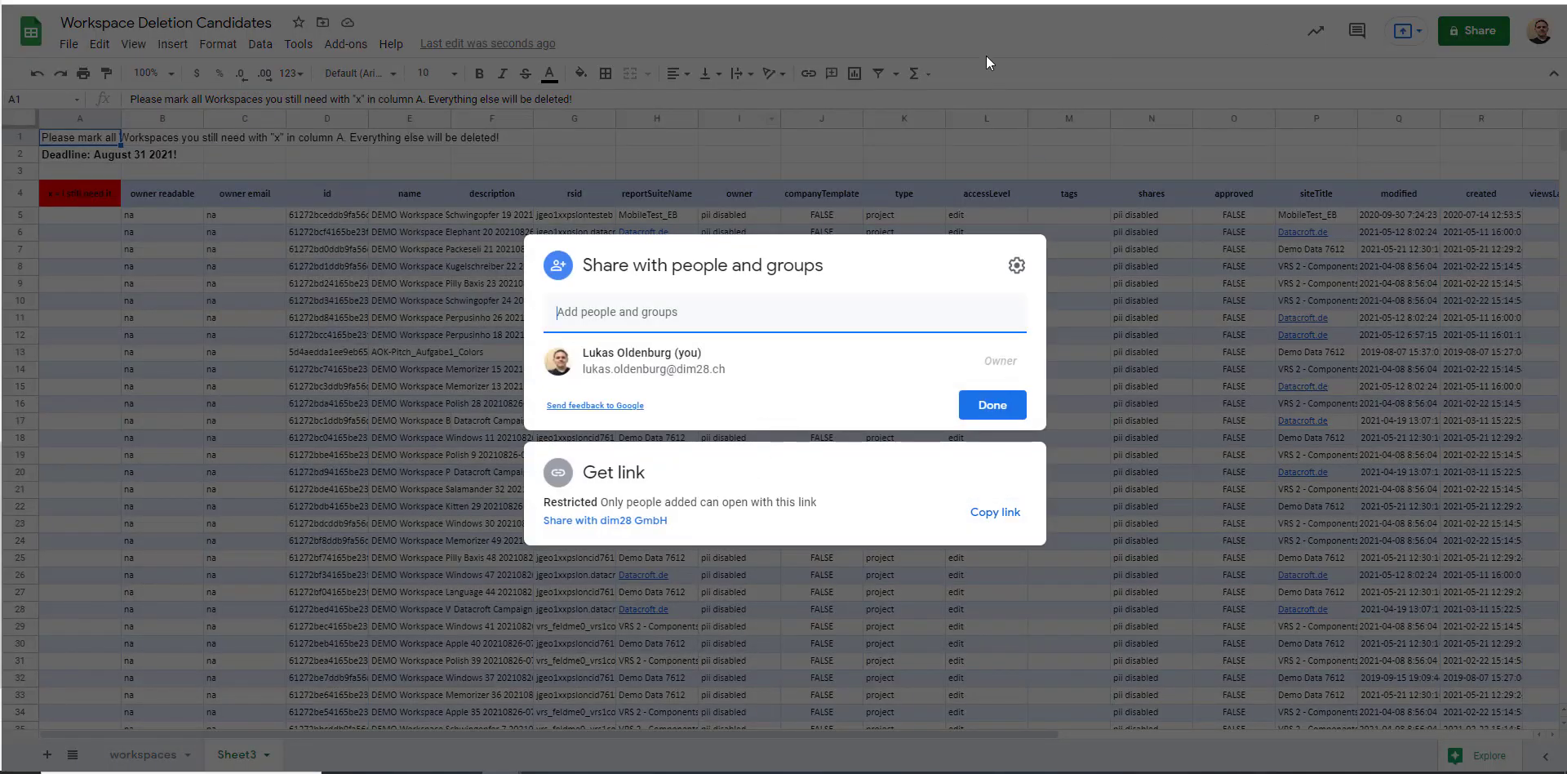
{"action": "left_click", "coordinate": [1003, 408]}
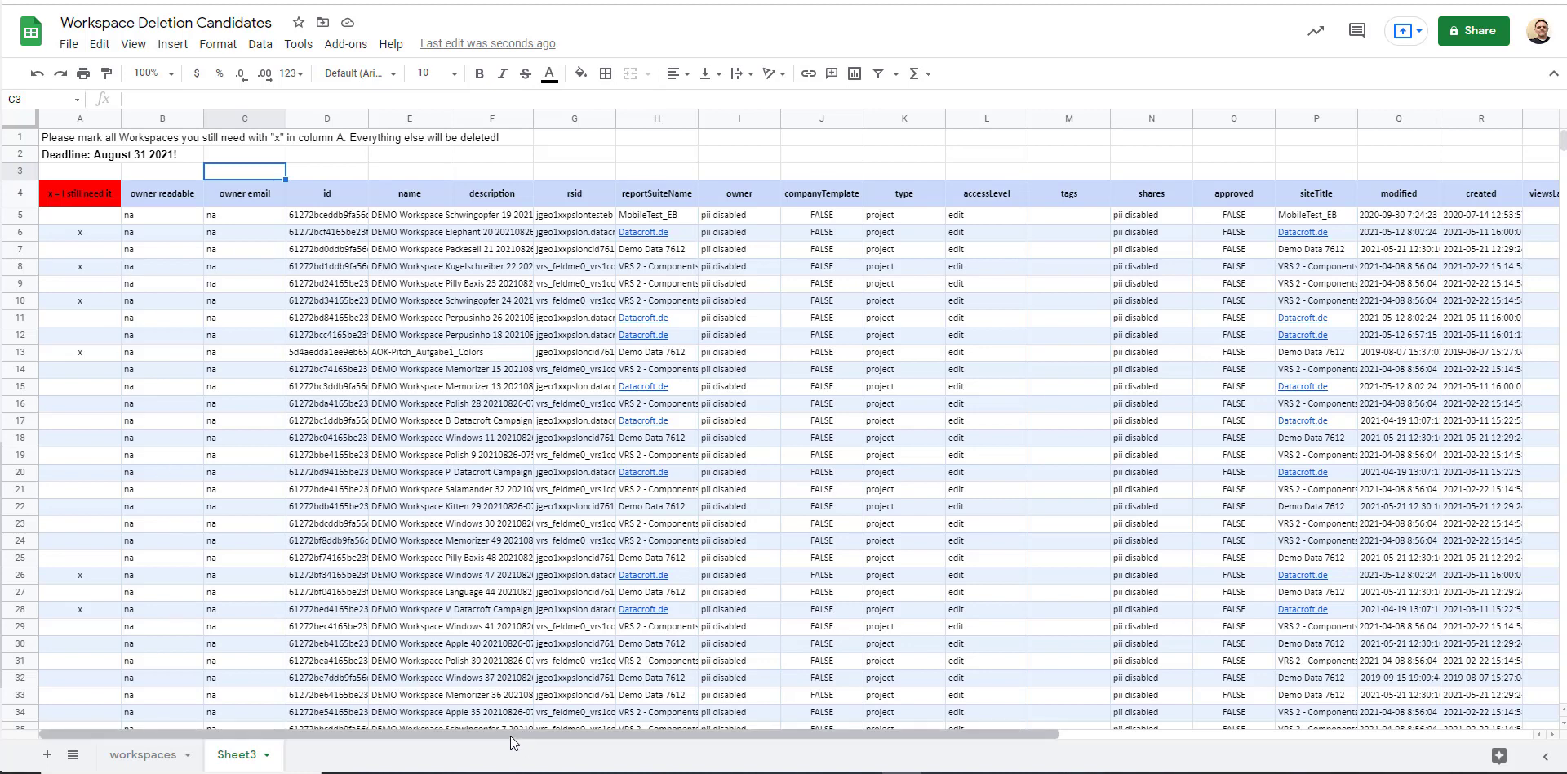
Step: Create a filter on header row 4 and hide the rows marked x in the "x = I still need it" column
{"action": "left_click", "coordinate": [20, 194]}
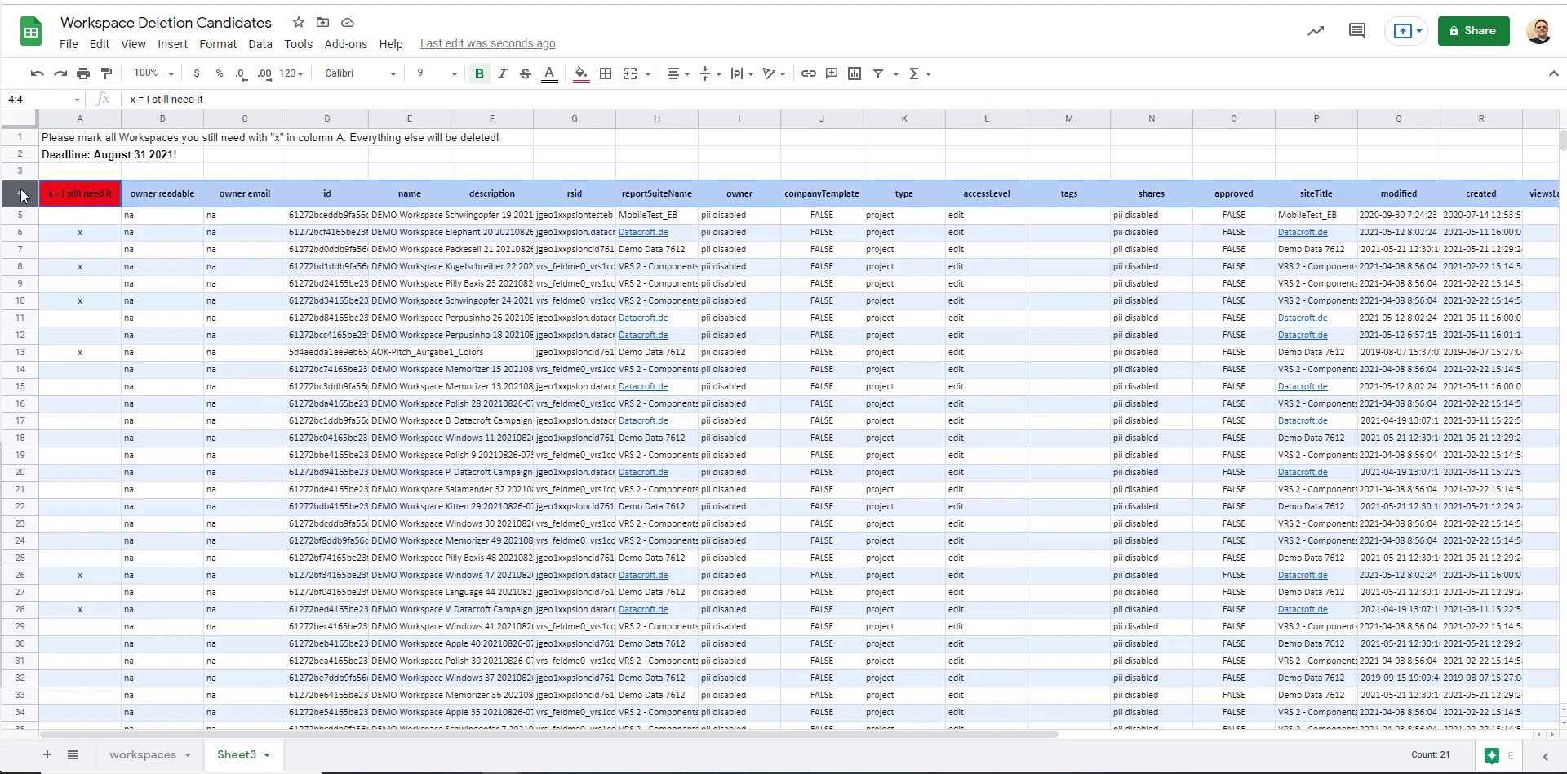
{"action": "left_click", "coordinate": [879, 81]}
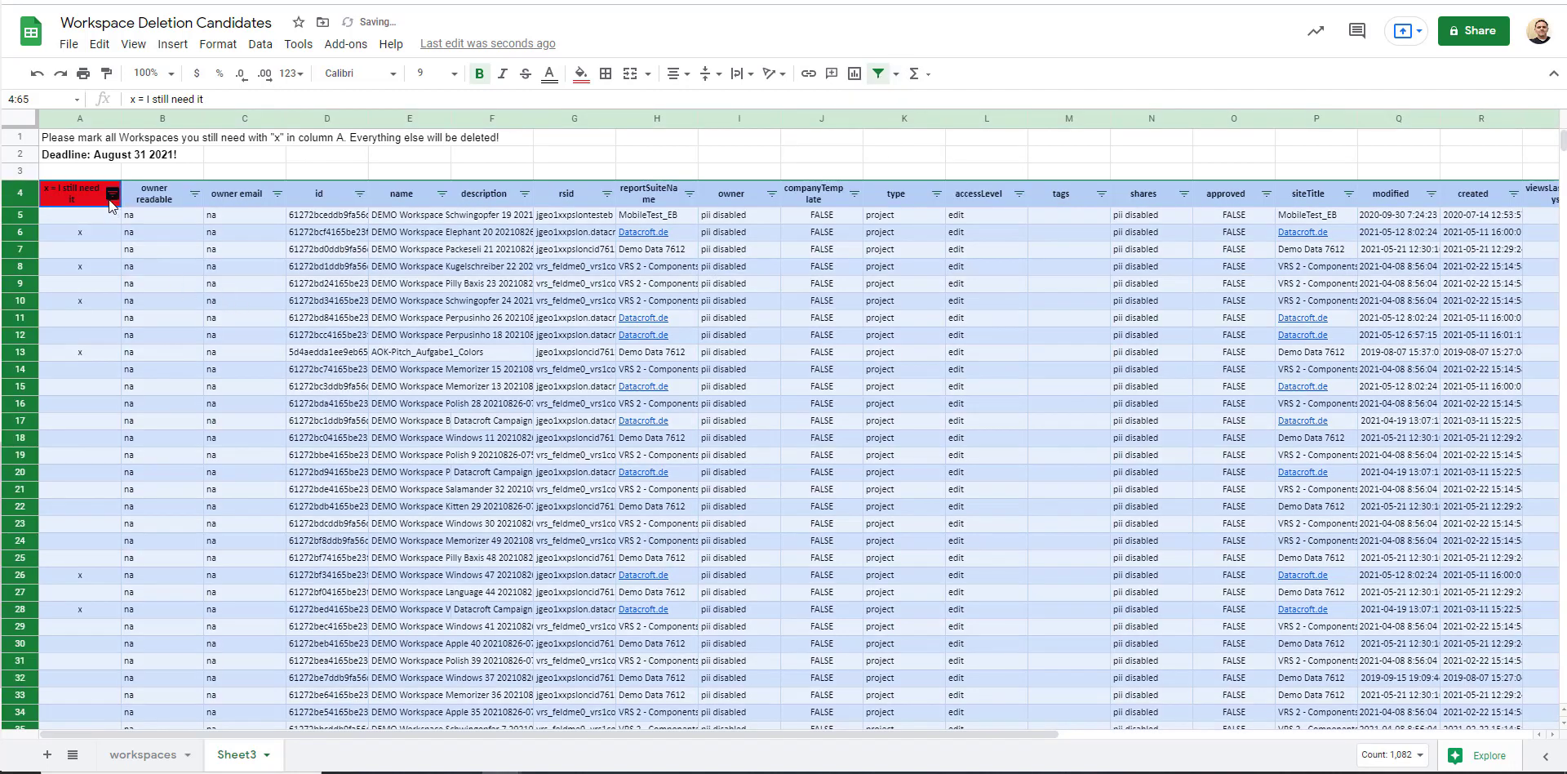
{"action": "left_click", "coordinate": [112, 194]}
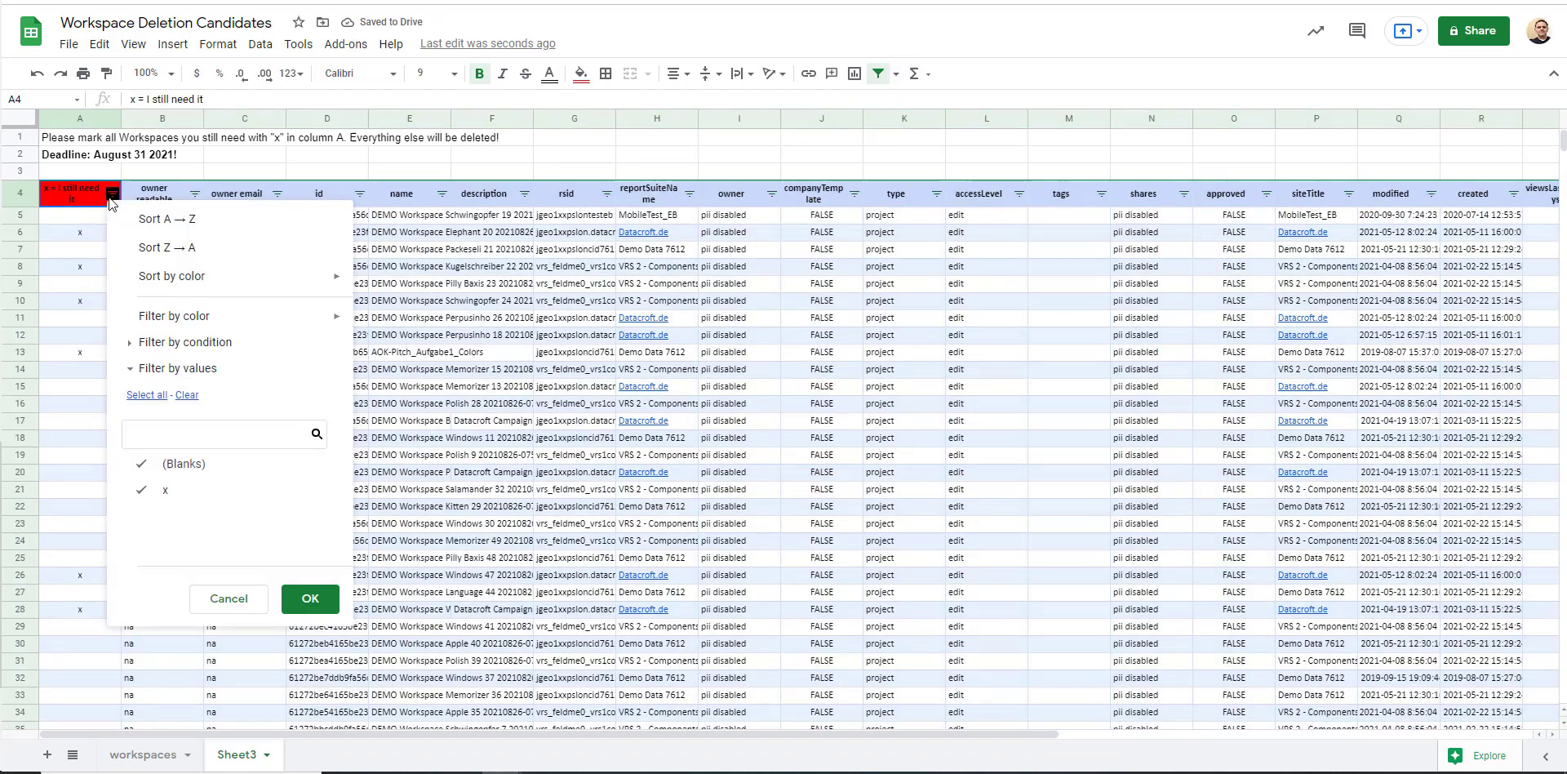
{"action": "left_click", "coordinate": [167, 491]}
{"action": "left_click", "coordinate": [306, 599]}
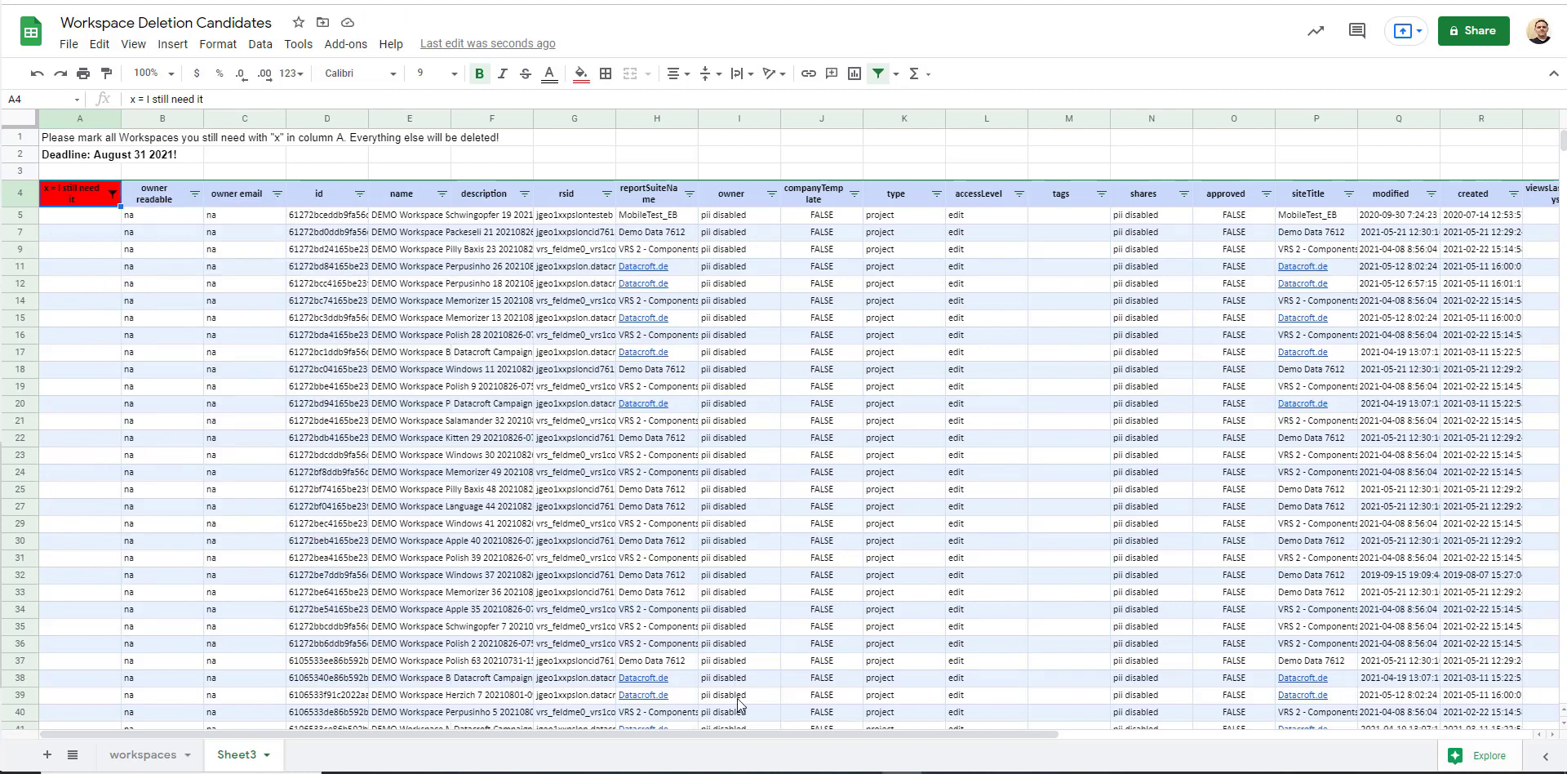
Step: Enter x in the delete column at U5 and copy it to all remaining filtered rows down to row 65
{"action": "left_click_drag", "start_coordinate": [746, 733], "coordinate": [1246, 730]}
{"action": "left_click", "coordinate": [978, 216]}
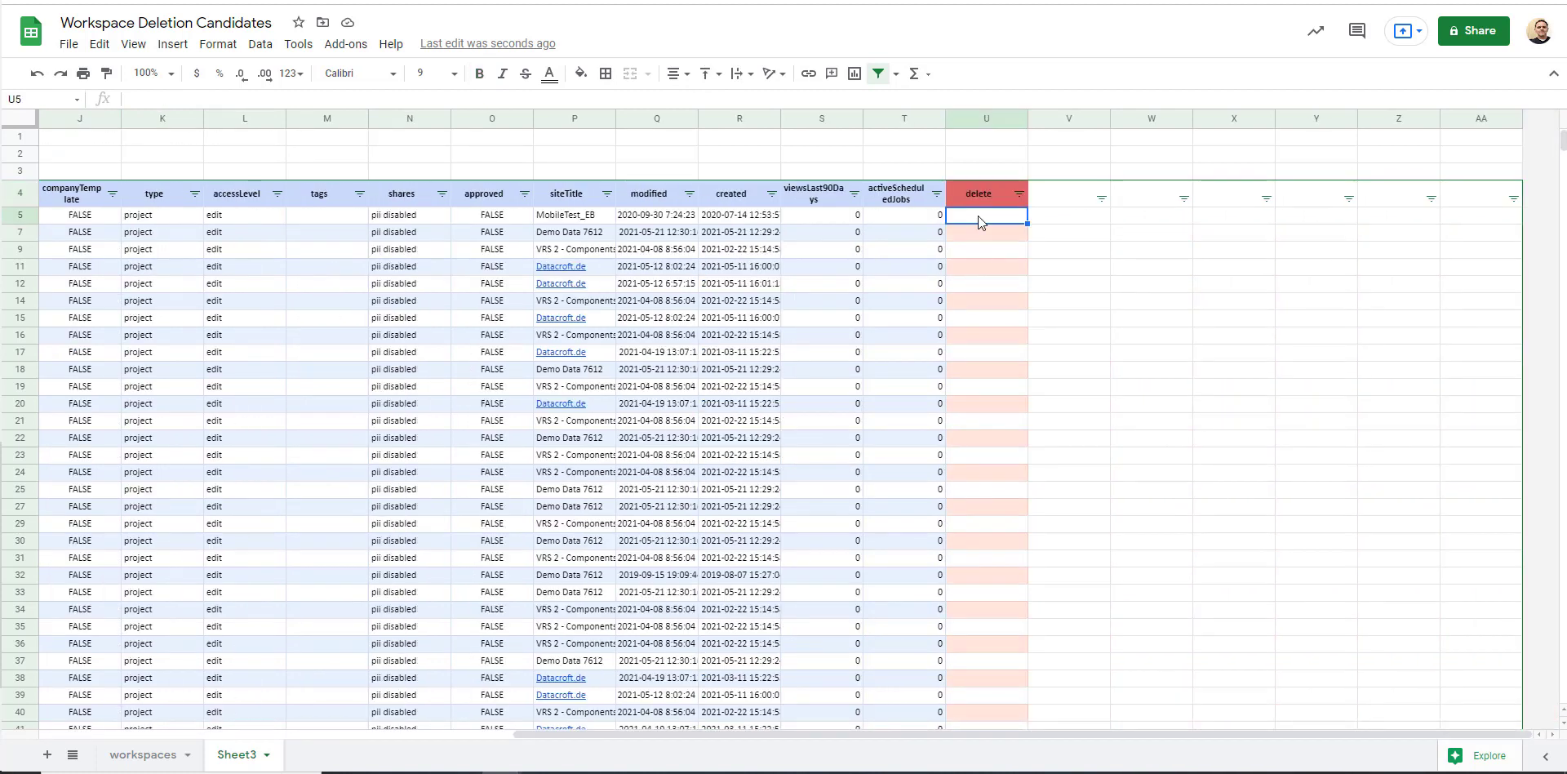
{"action": "type", "text": "x"}
{"action": "key", "text": "ctrl+c"}
{"action": "key", "text": "Down"}
{"action": "key", "text": "shift+Down"}
{"action": "key", "text": "shift+Down"}
{"action": "key", "text": "shift+Down"}
{"action": "key", "text": "shift+Down"}
{"action": "key", "text": "shift+Down"}
{"action": "key", "text": "shift+Down"}
{"action": "key", "text": "shift+Down"}
{"action": "key", "text": "shift+Down"}
{"action": "key", "text": "shift+Down"}
{"action": "key", "text": "shift+Down"}
{"action": "key", "text": "shift+Down"}
{"action": "key", "text": "shift+Down"}
{"action": "key", "text": "shift+Down"}
{"action": "key", "text": "shift+Down"}
{"action": "key", "text": "shift+Down"}
{"action": "key", "text": "shift+Down"}
{"action": "key", "text": "shift+Down"}
{"action": "key", "text": "shift+Down"}
{"action": "key", "text": "shift+Down"}
{"action": "key", "text": "shift+Down"}
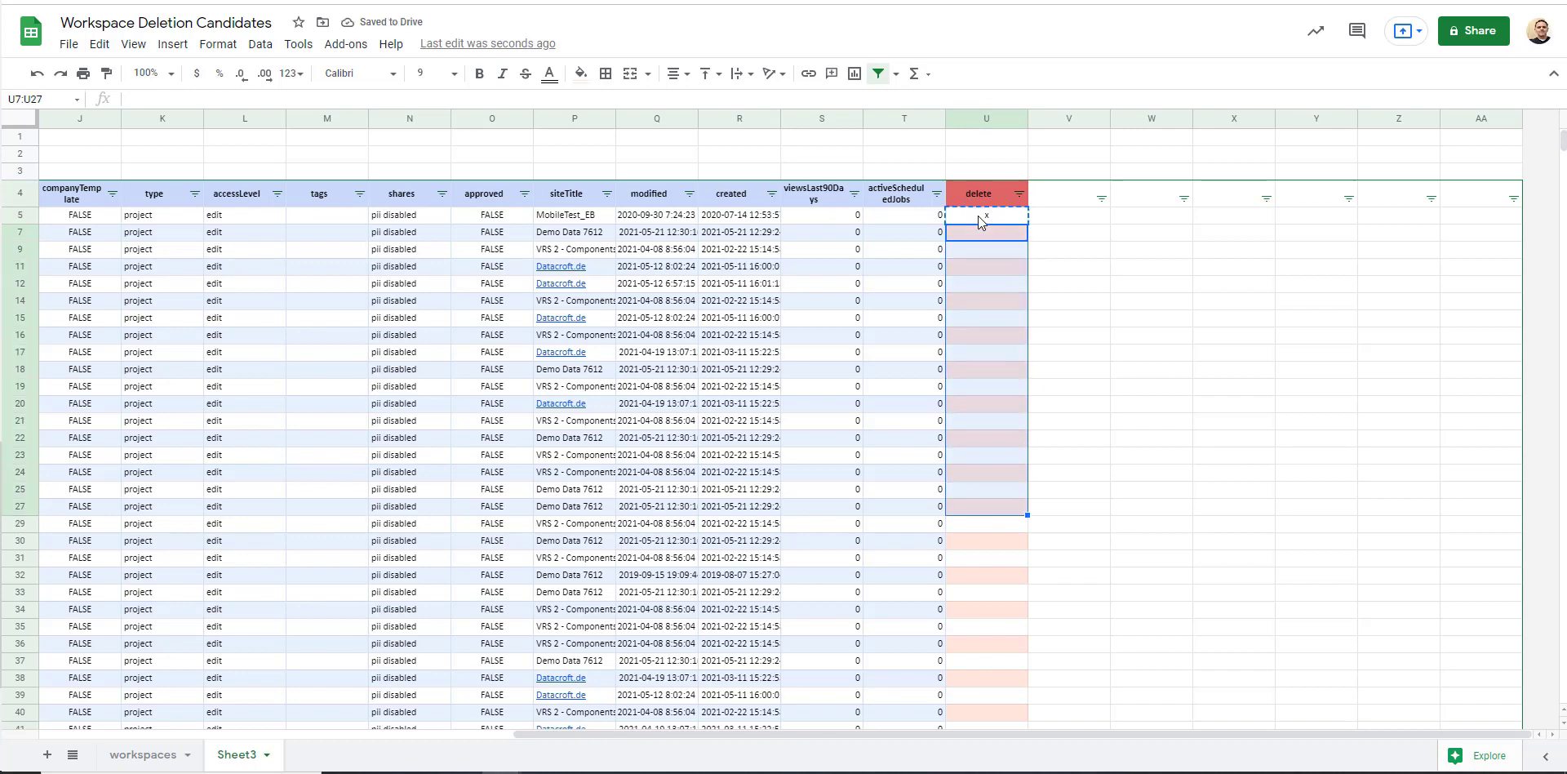
{"action": "key", "text": "shift+Down"}
{"action": "key", "text": "shift+Down"}
{"action": "key", "text": "shift+Down"}
{"action": "key", "text": "shift+Down"}
{"action": "key", "text": "shift+Down"}
{"action": "key", "text": "shift+Down"}
{"action": "key", "text": "shift+Down"}
{"action": "key", "text": "shift+Down"}
{"action": "key", "text": "shift+Down"}
{"action": "key", "text": "shift+Down"}
{"action": "key", "text": "shift+Up"}
{"action": "key", "text": "shift+Up"}
{"action": "key", "text": "shift+Up"}
{"action": "key", "text": "shift+Up"}
{"action": "key", "text": "shift+Up"}
{"action": "key", "text": "shift+Up"}
{"action": "key", "text": "shift+Up"}
{"action": "key", "text": "shift+Up"}
{"action": "key", "text": "shift+Up"}
{"action": "key", "text": "shift+Up"}
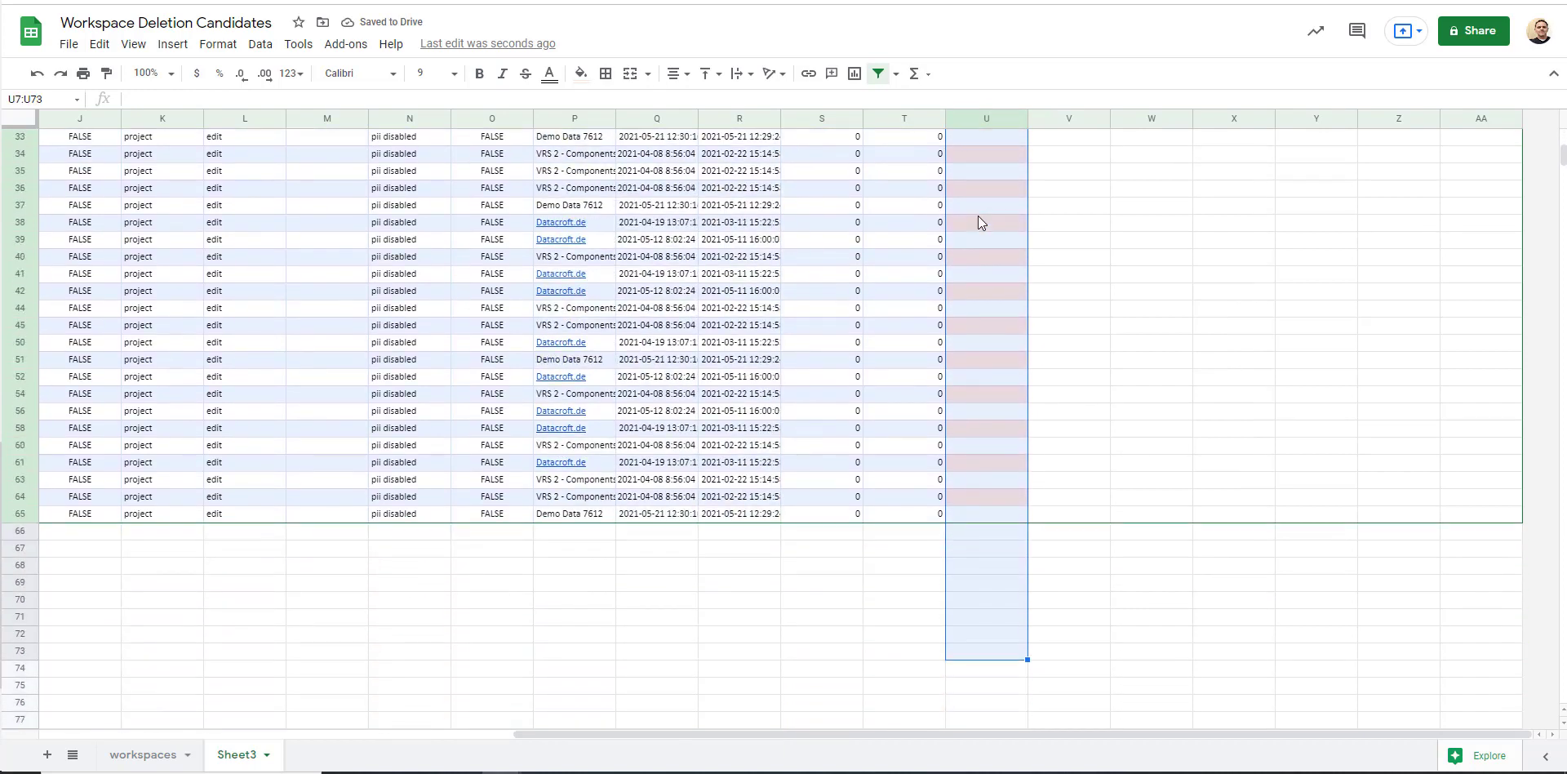
{"action": "key", "text": "shift+Up"}
{"action": "key", "text": "shift+Up"}
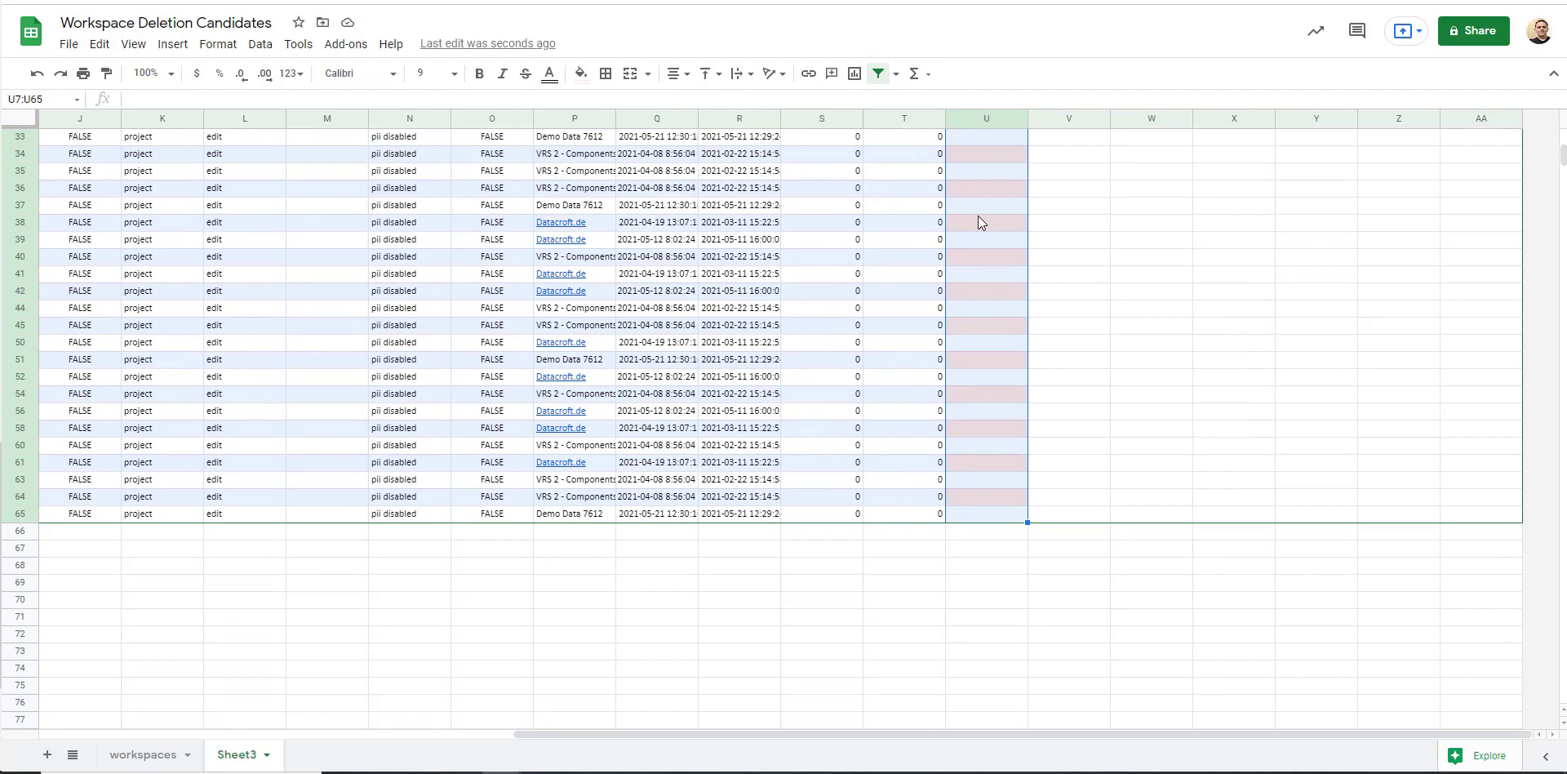
{"action": "key", "text": "ctrl+v"}
{"action": "key", "text": "Left"}
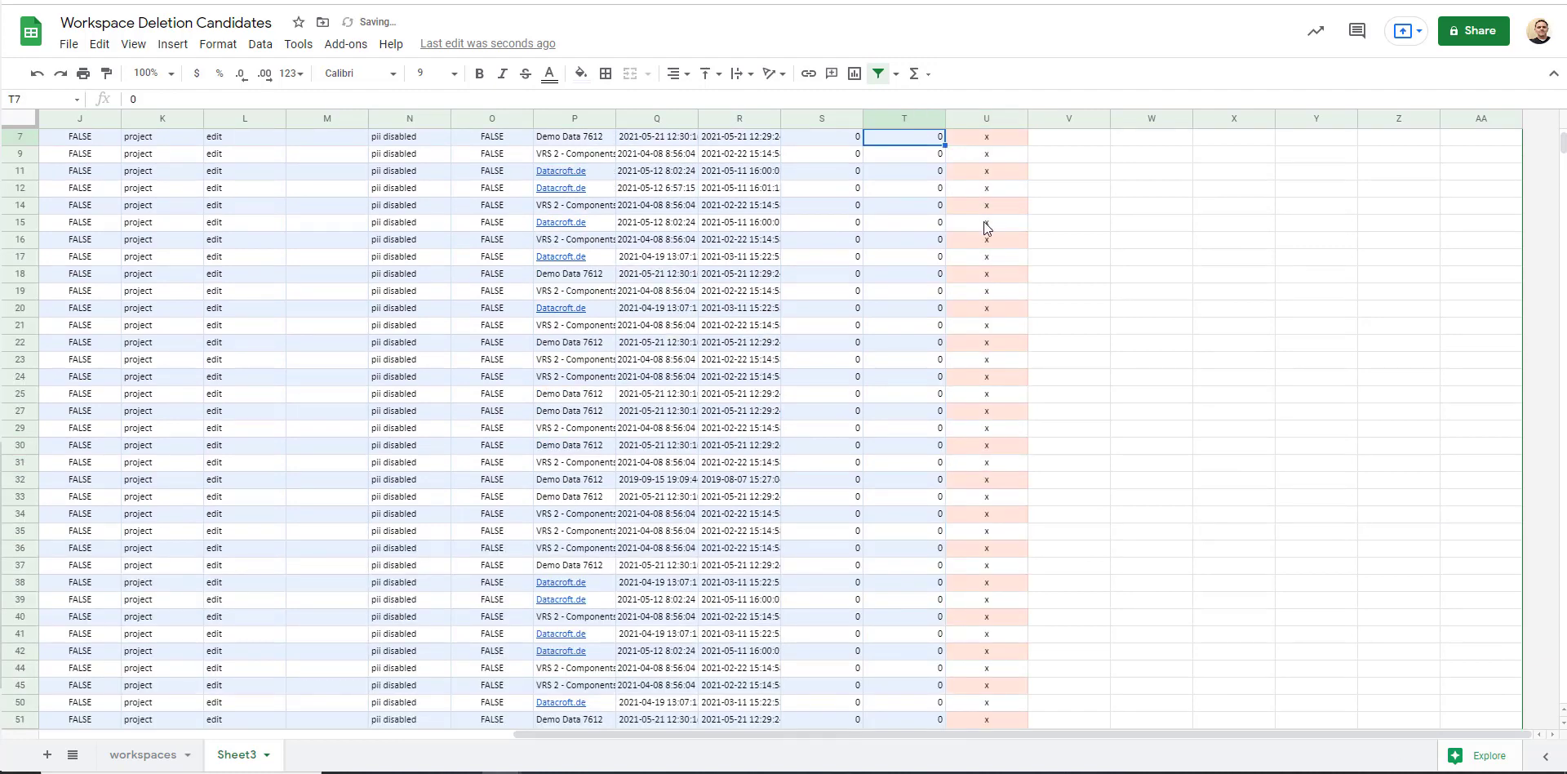
Step: Copy the filtered table range B4:U65, from owner readable through the delete column
{"action": "key", "text": "ctrl+Left"}
{"action": "key", "text": "ctrl+Up"}
{"action": "key", "text": "Up"}
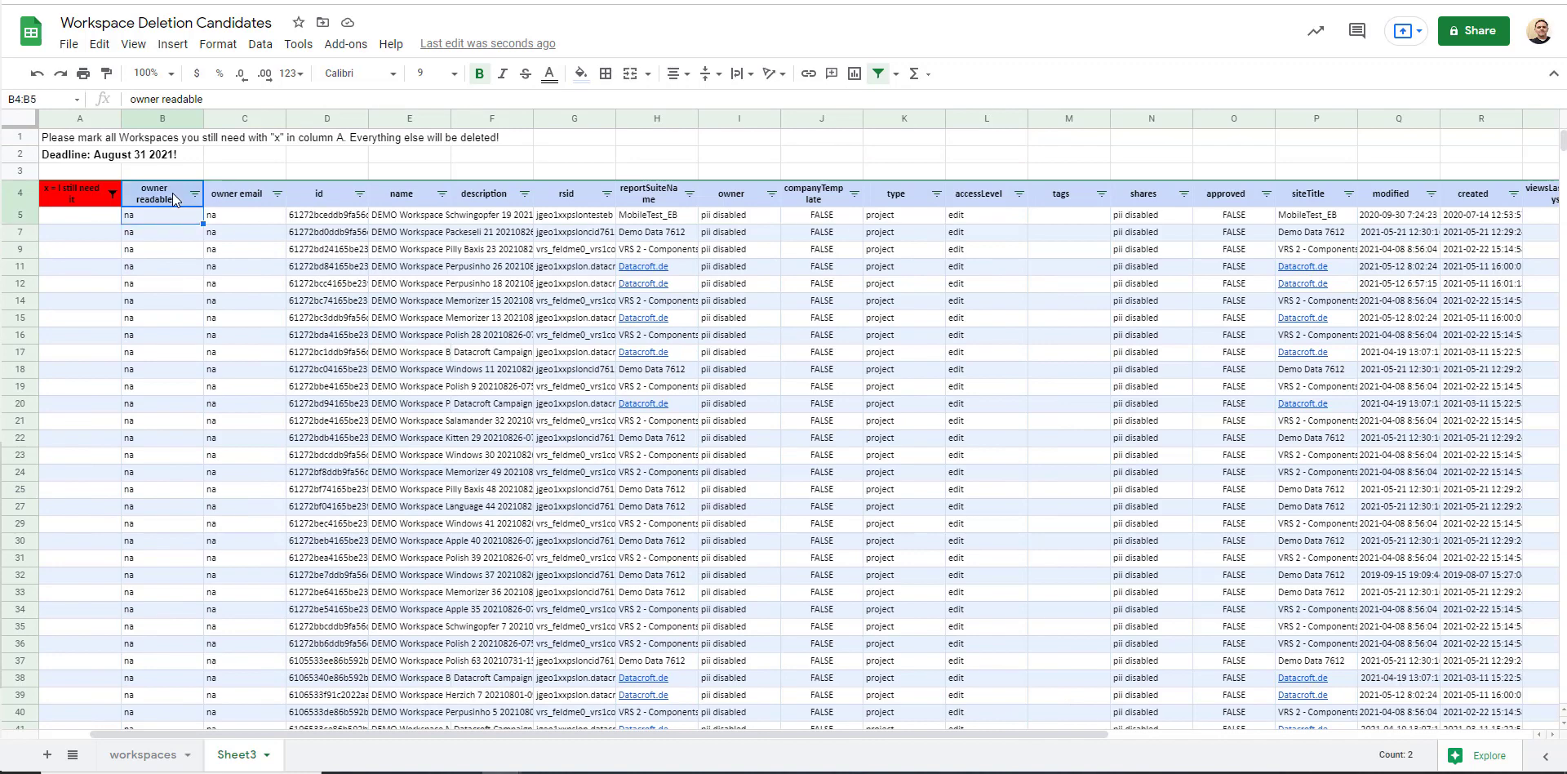
{"action": "key", "text": "ctrl+shift+Down"}
{"action": "key", "text": "ctrl+shift+Right"}
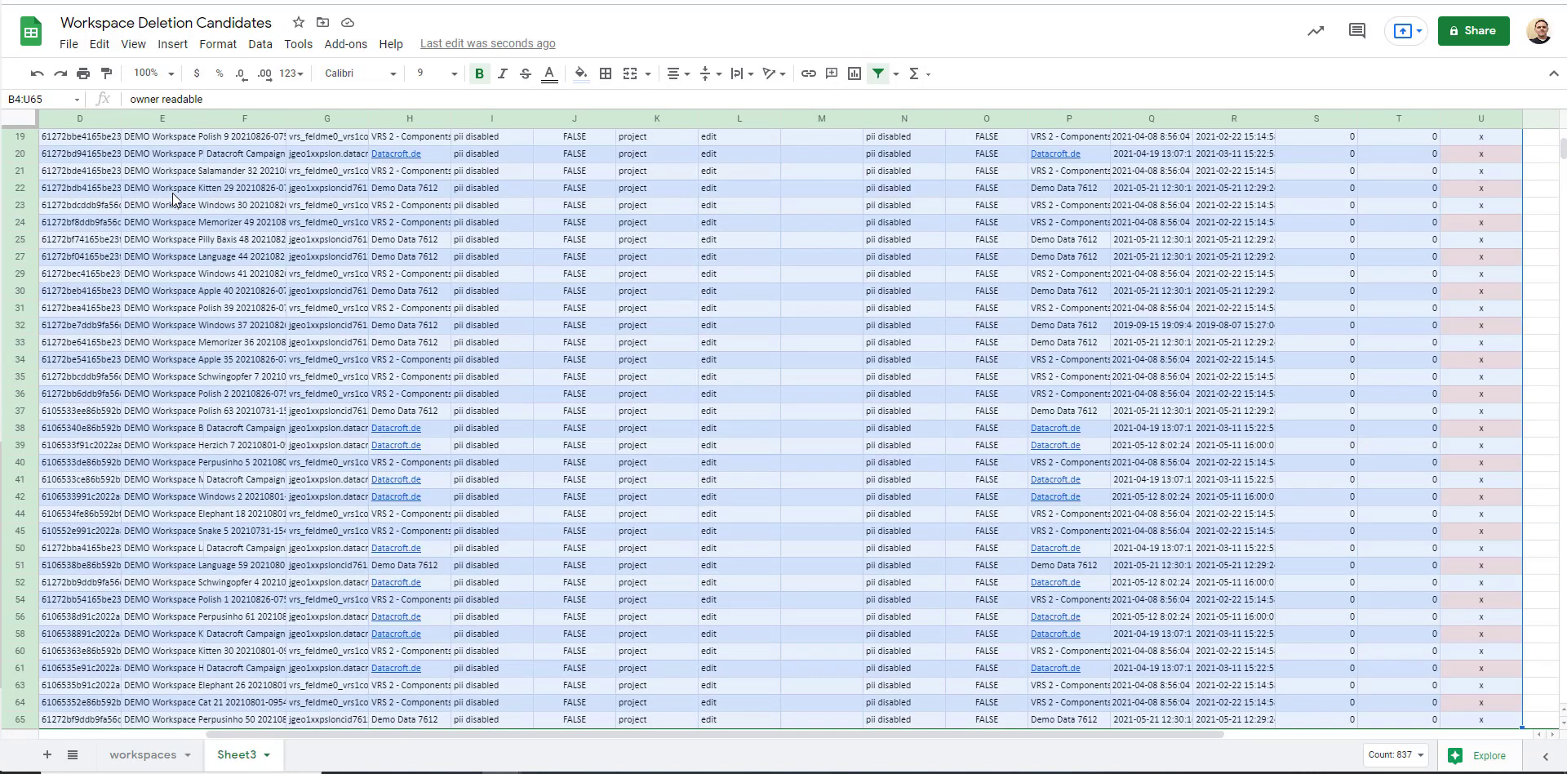
{"action": "scroll", "coordinate": [167, 310], "scroll_direction": "up", "scroll_amount": 5}
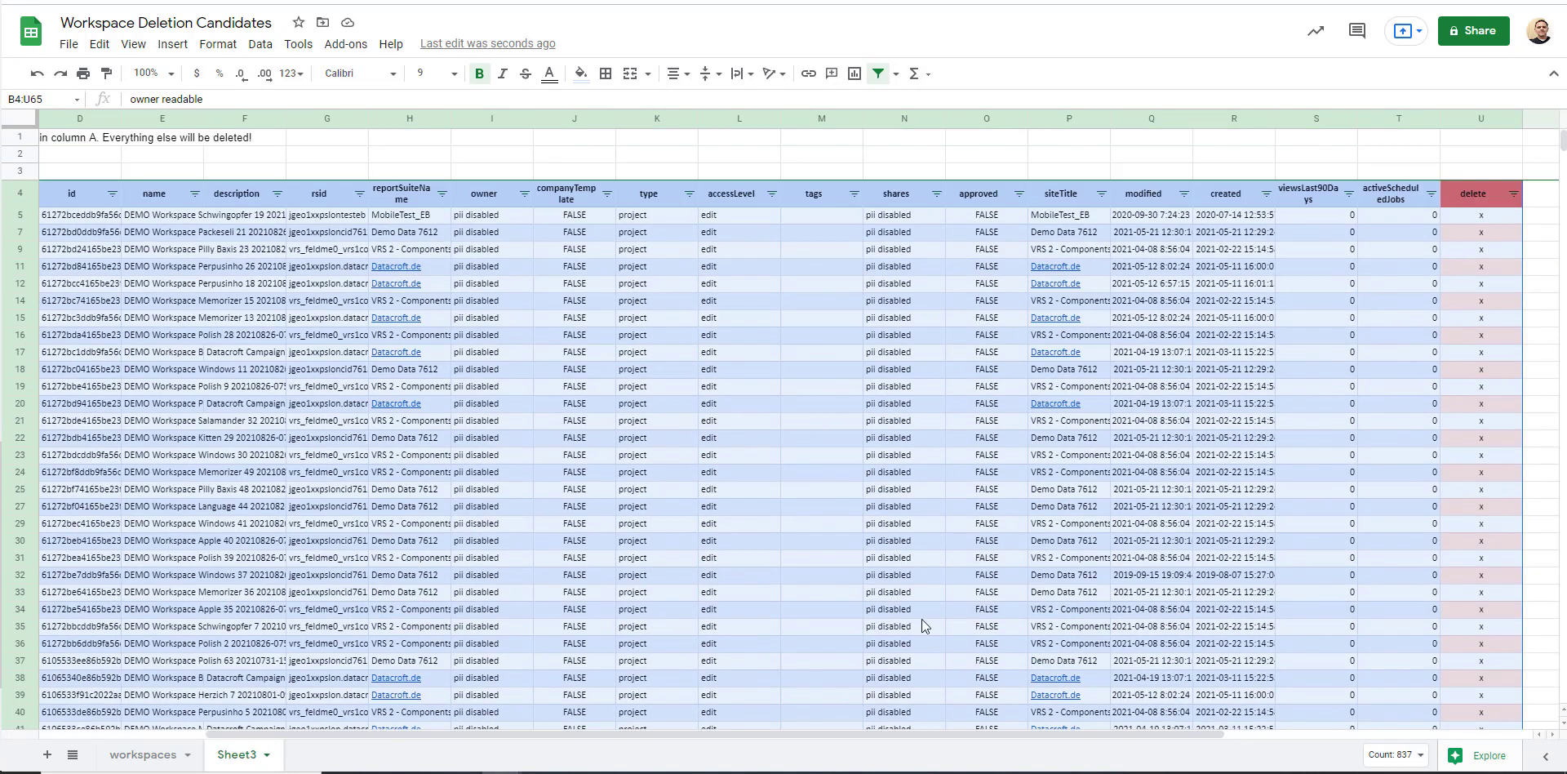
{"action": "left_click_drag", "start_coordinate": [947, 740], "coordinate": [781, 740]}
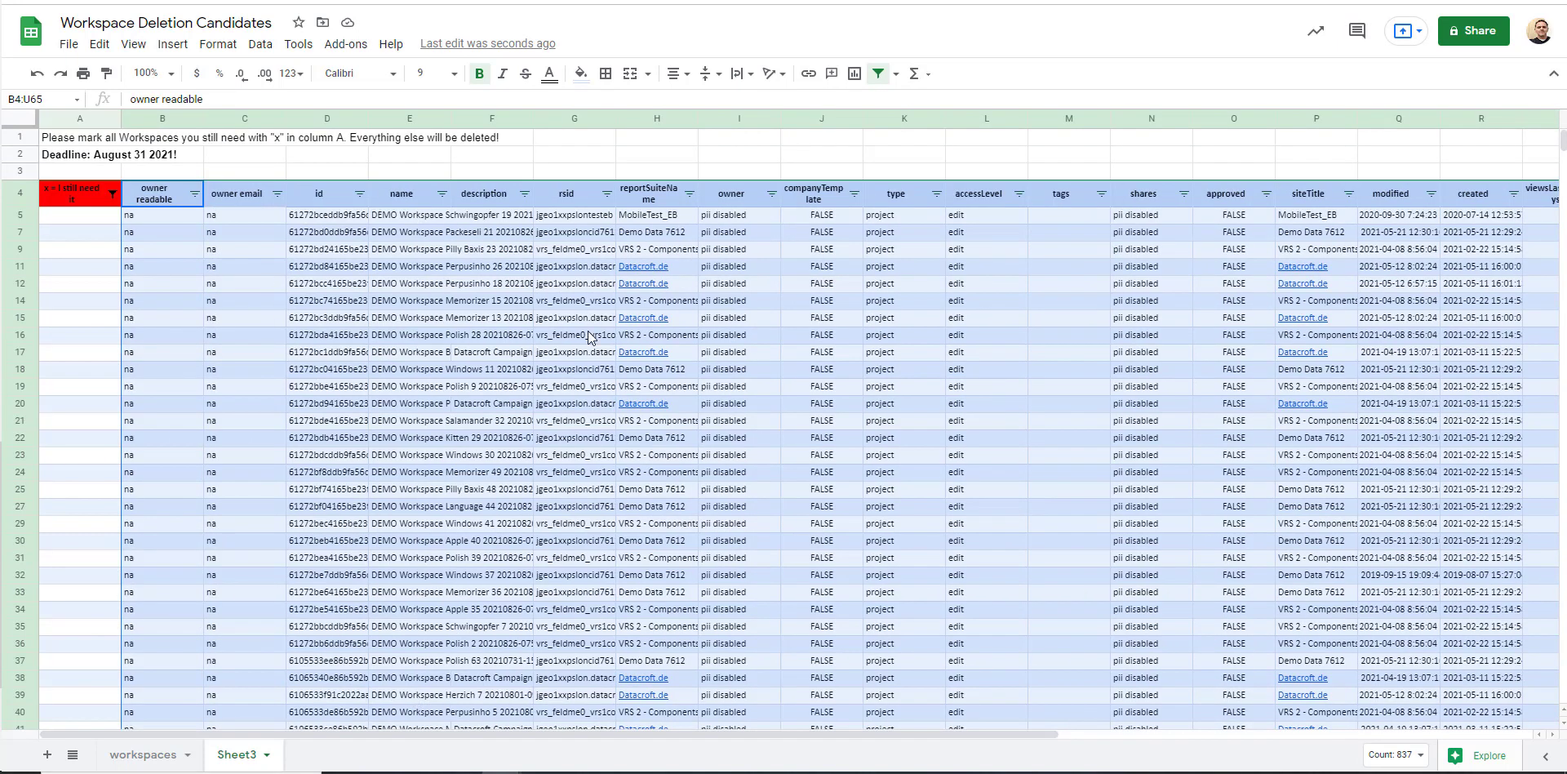
{"action": "key", "text": "ctrl+c"}
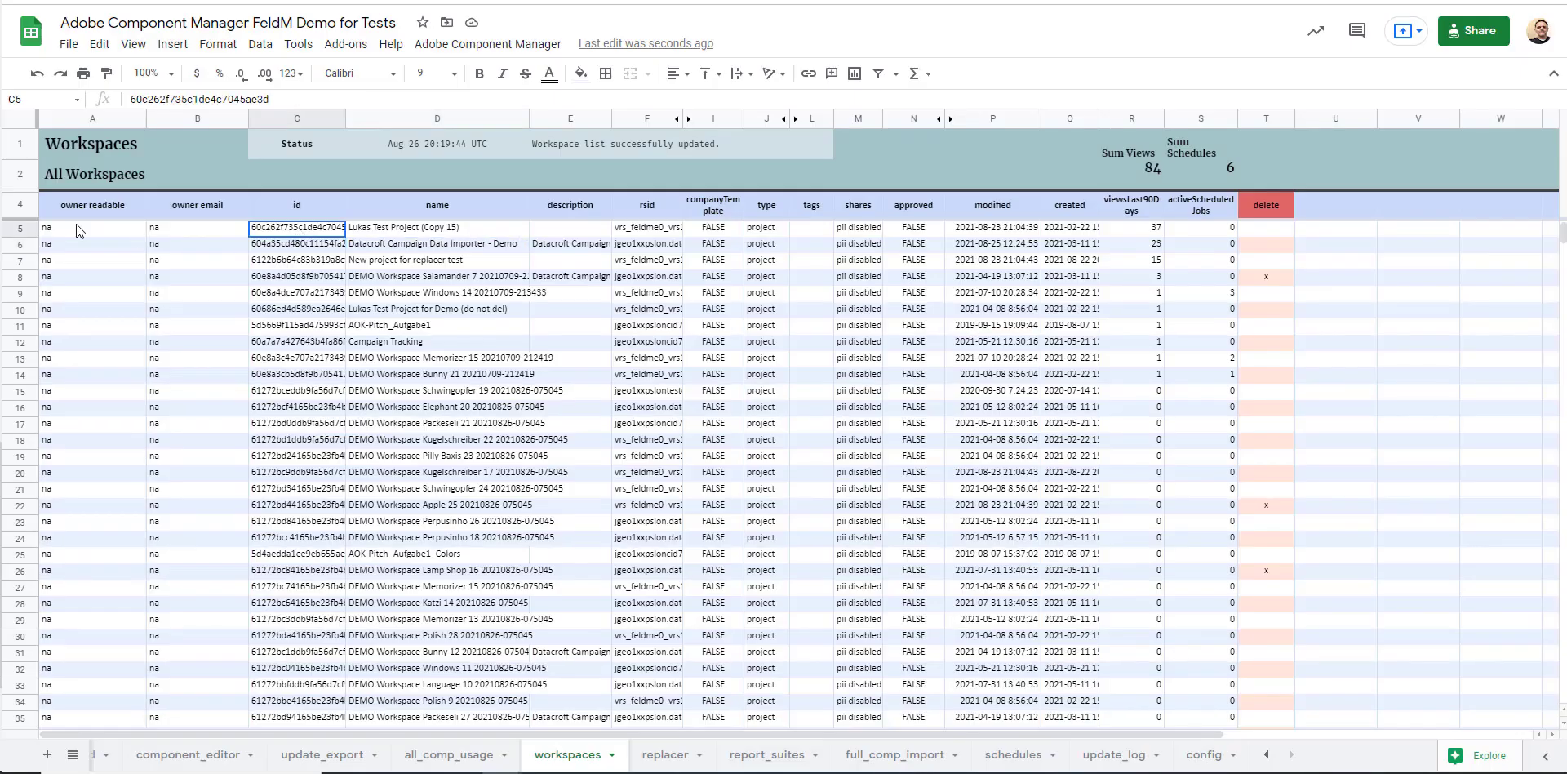
Step: Clear the workspace data in C5:T102 of the Component Manager's workspaces sheet and paste the copied deletion candidates at A5
{"action": "left_click", "coordinate": [69, 232]}
{"action": "left_click", "coordinate": [165, 229]}
{"action": "left_click", "coordinate": [189, 293]}
{"action": "left_click", "coordinate": [276, 231]}
{"action": "key", "text": "ctrl+shift+Down"}
{"action": "key", "text": "shift+Right"}
{"action": "key", "text": "shift+Right"}
{"action": "key", "text": "shift+Right"}
{"action": "key", "text": "shift+Right"}
{"action": "key", "text": "shift+Right"}
{"action": "key", "text": "shift+Right"}
{"action": "key", "text": "shift+Right"}
{"action": "key", "text": "shift+Right"}
{"action": "key", "text": "shift+Right"}
{"action": "key", "text": "shift+Right"}
{"action": "key", "text": "shift+Right"}
{"action": "key", "text": "shift+Right"}
{"action": "key", "text": "shift+Right"}
{"action": "key", "text": "shift+Right"}
{"action": "key", "text": "shift+Right"}
{"action": "key", "text": "shift+Right"}
{"action": "key", "text": "shift+Right"}
{"action": "key", "text": "shift+Right"}
{"action": "key", "text": "shift+Right"}
{"action": "key", "text": "shift+Right"}
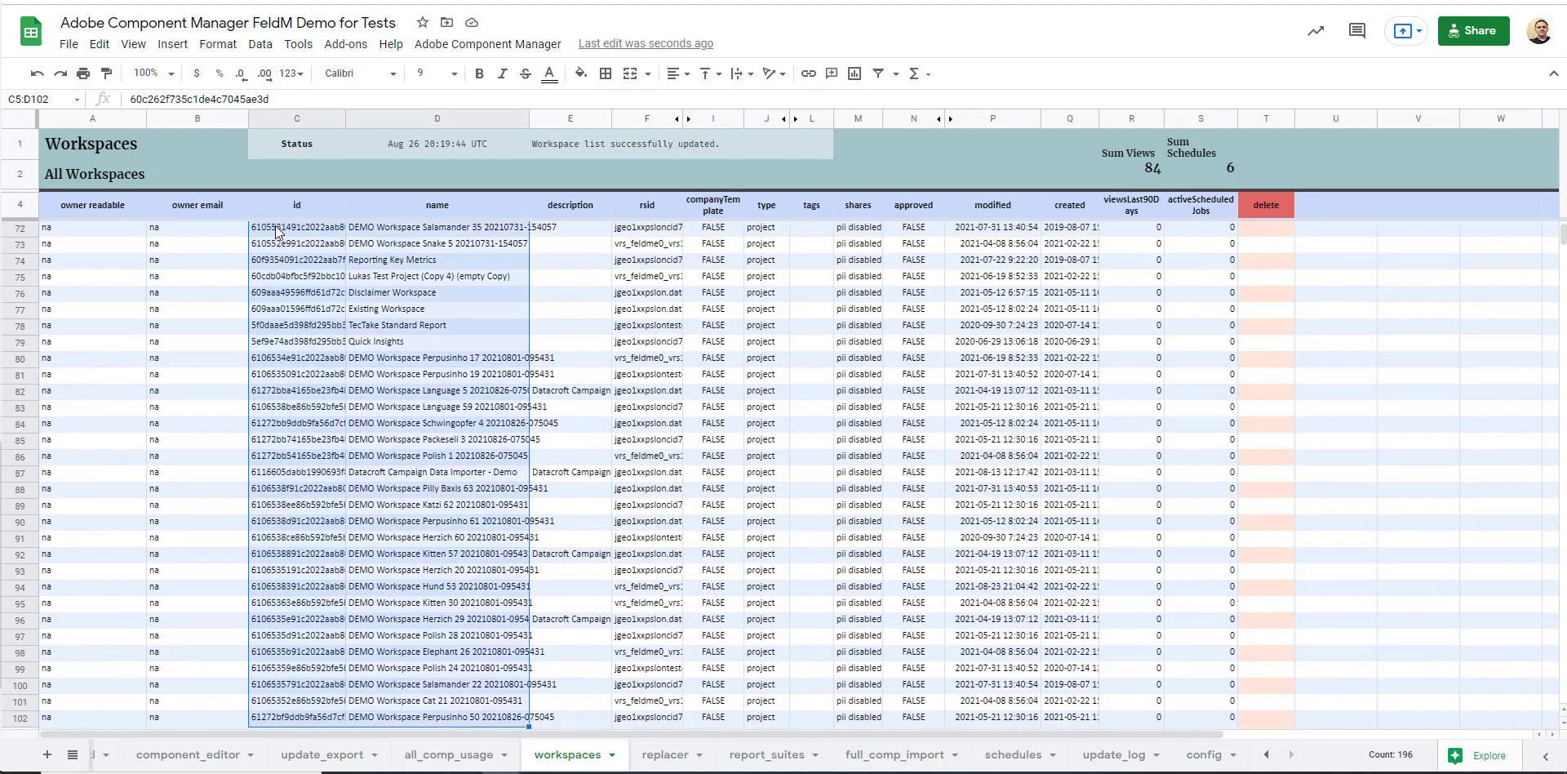
{"action": "key", "text": "ctrl+shift+Left"}
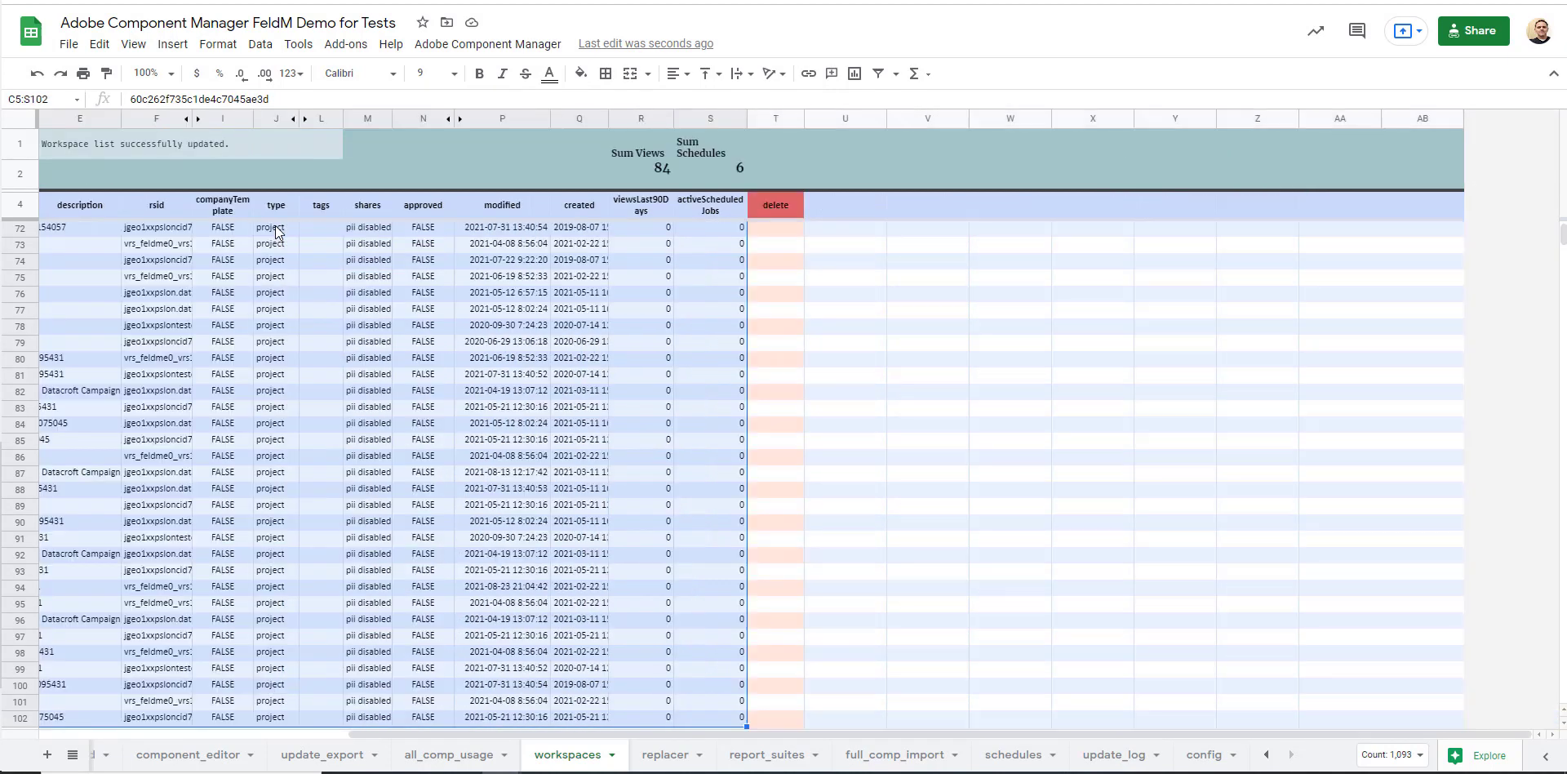
{"action": "key", "text": "shift+Right"}
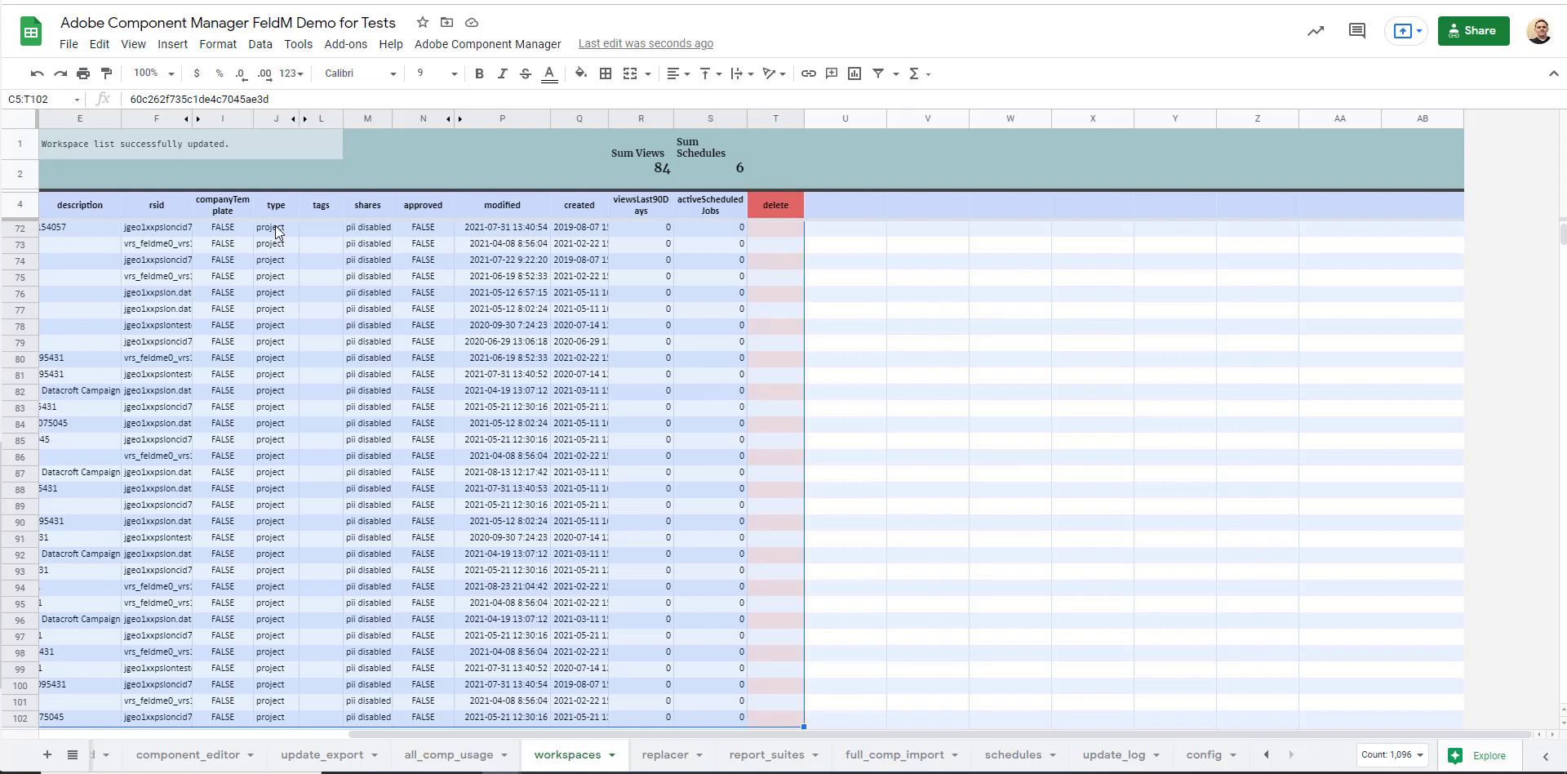
{"action": "key", "text": "Delete"}
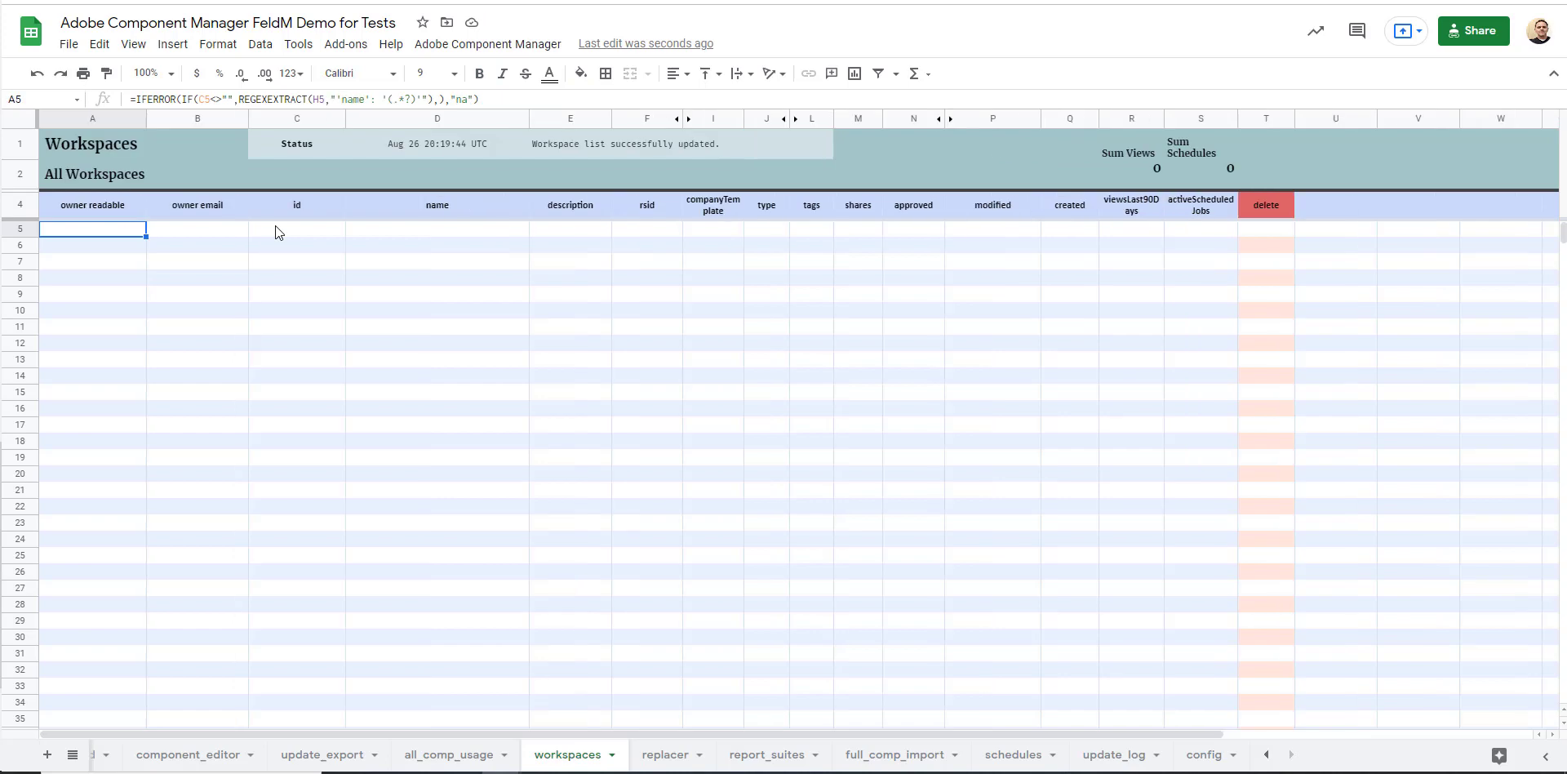
{"action": "key", "text": "ctrl+v"}
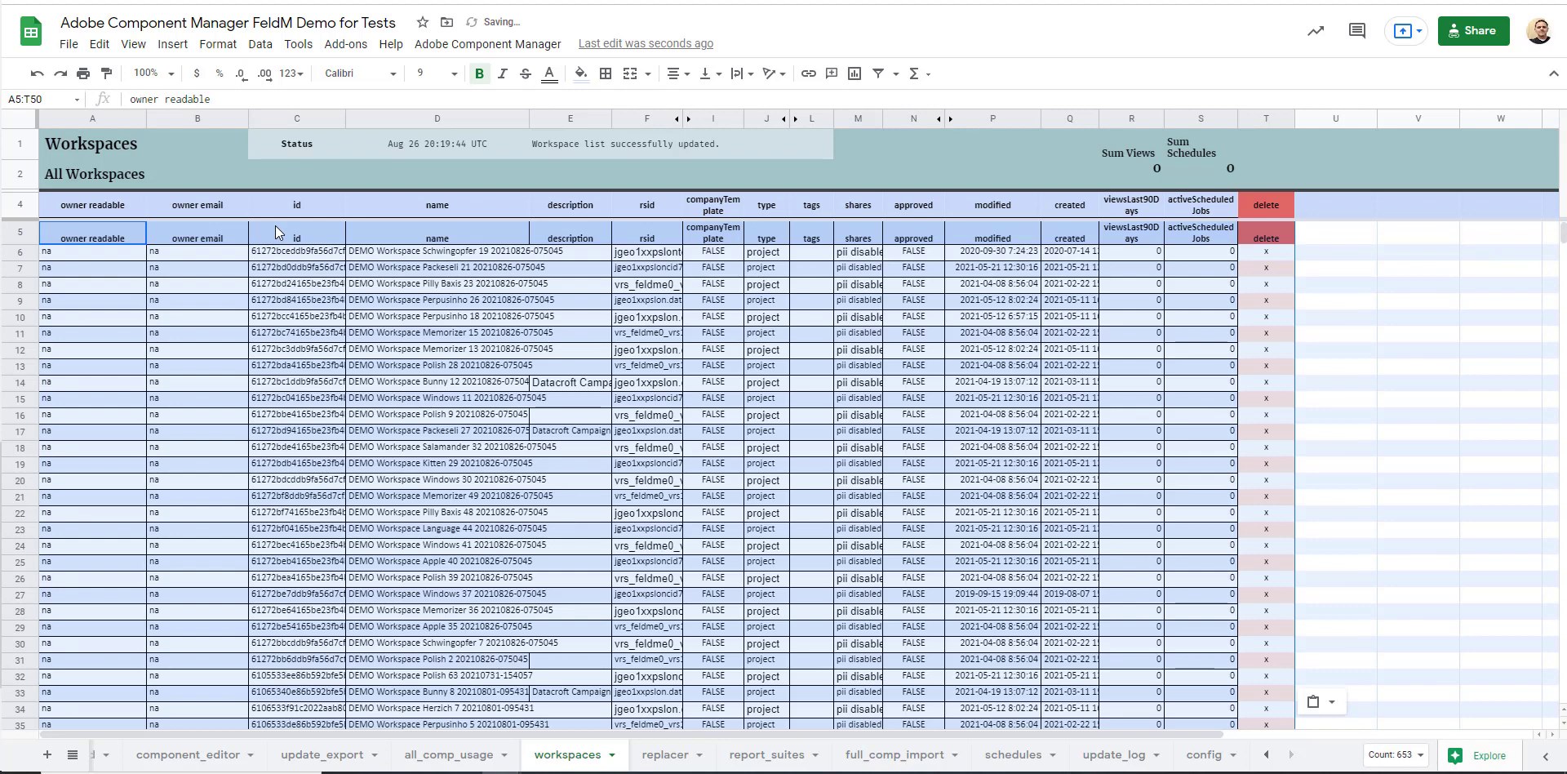
Step: Reduce the pasted deletion candidates to values only and delete the duplicate header in row 5
{"action": "left_click", "coordinate": [1322, 701]}
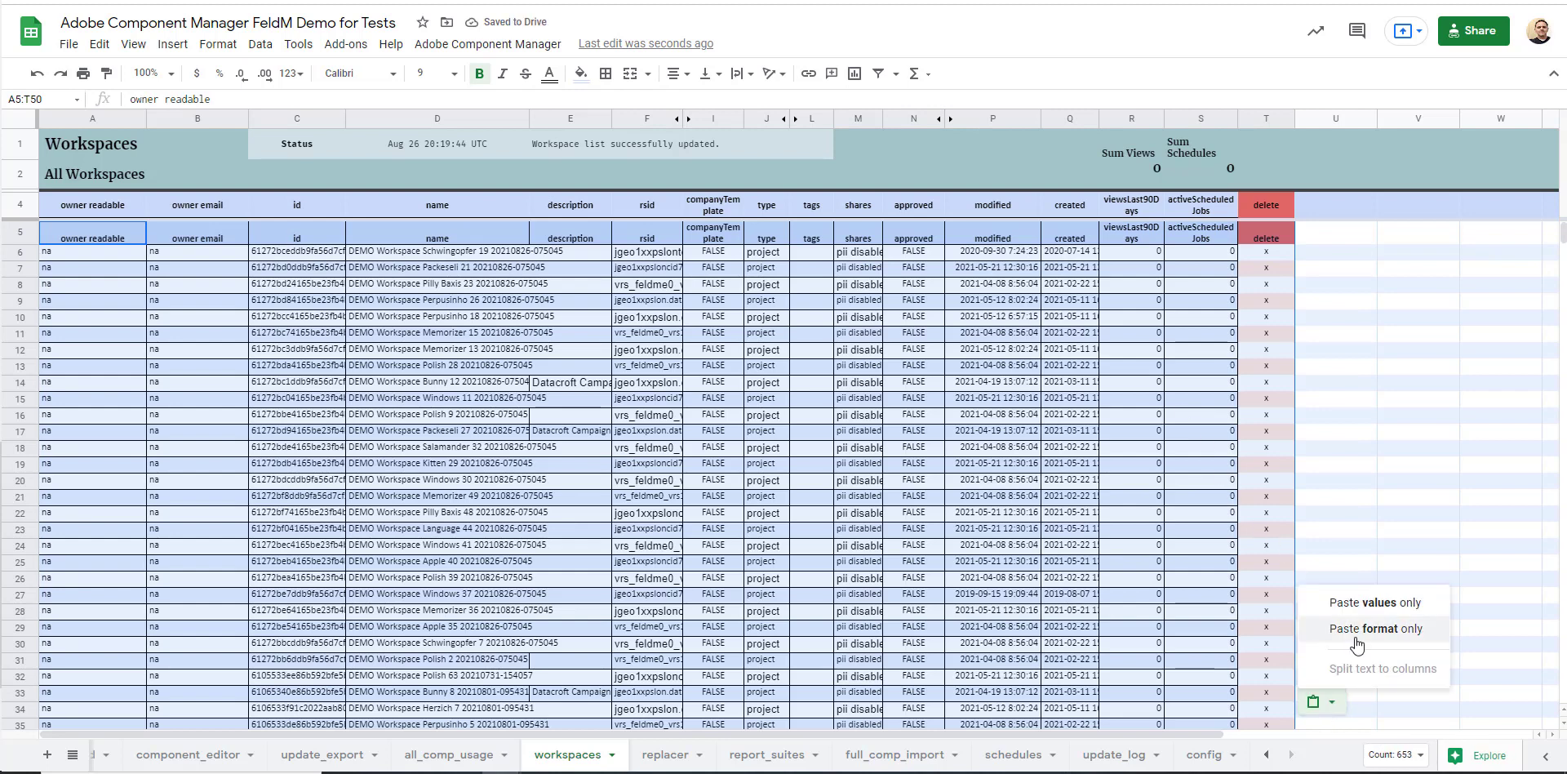
{"action": "left_click", "coordinate": [1362, 604]}
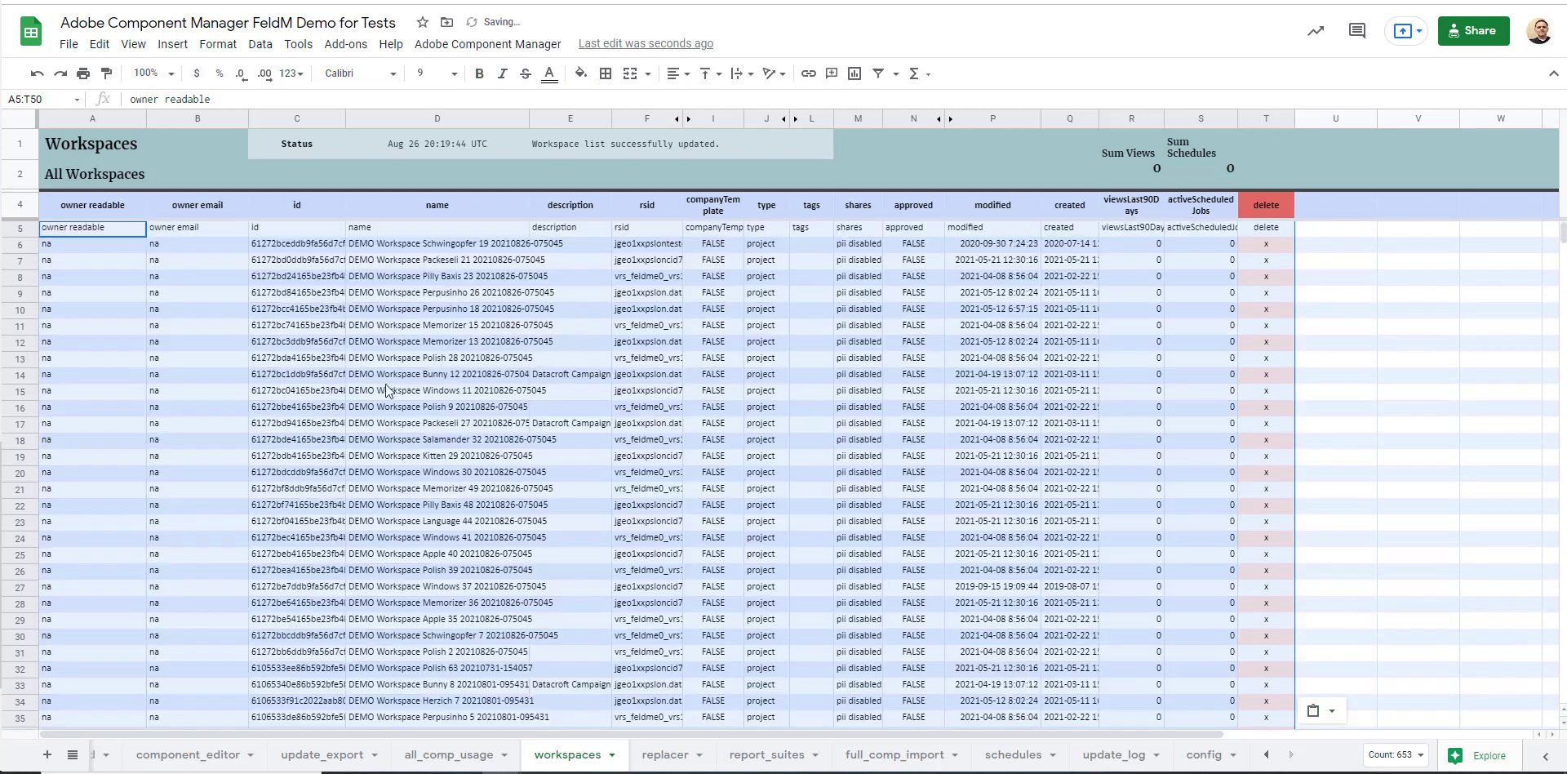
{"action": "left_click", "coordinate": [96, 264]}
{"action": "left_click", "coordinate": [20, 228]}
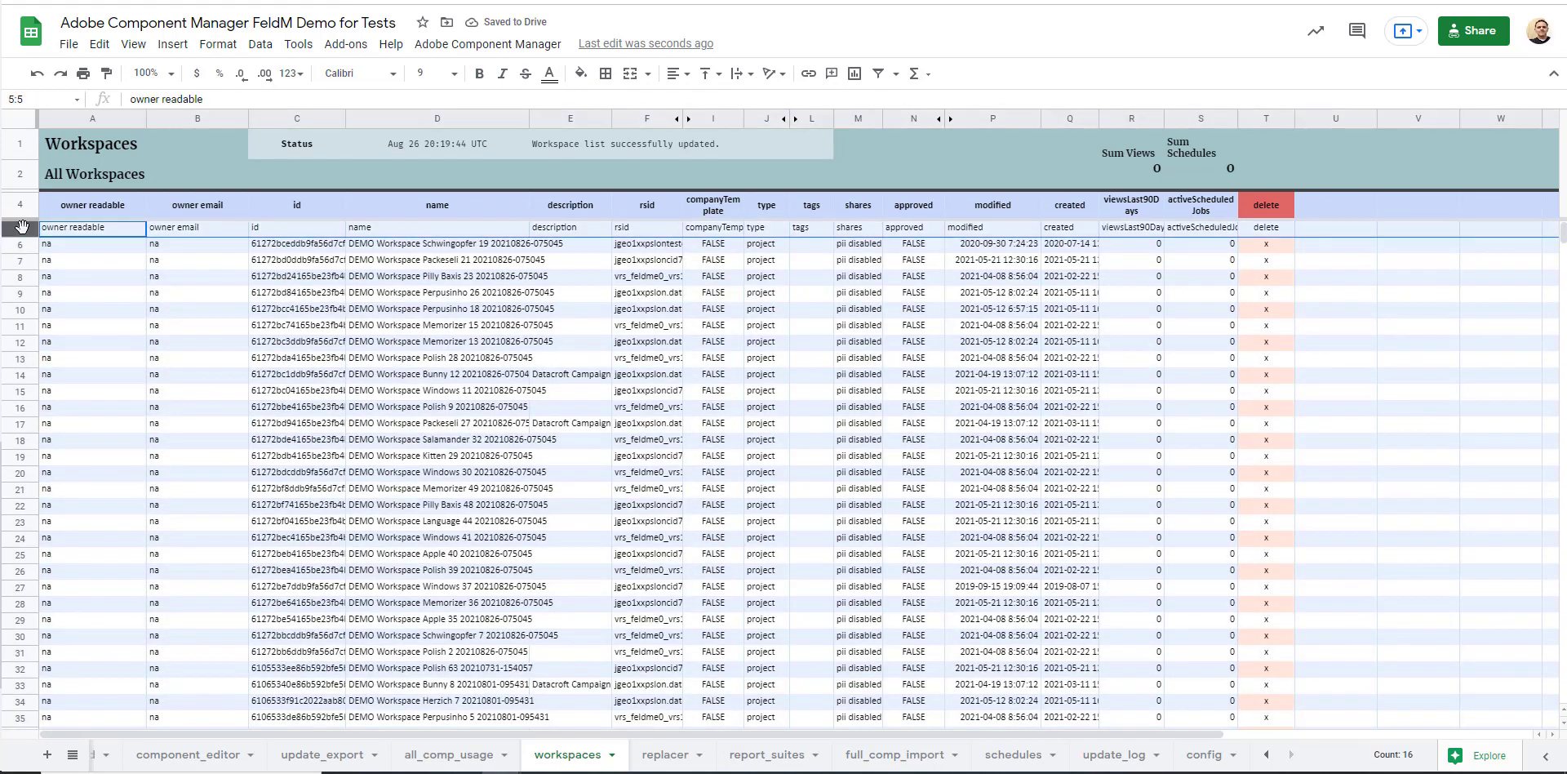
{"action": "right_click", "coordinate": [20, 228]}
{"action": "left_click", "coordinate": [123, 416]}
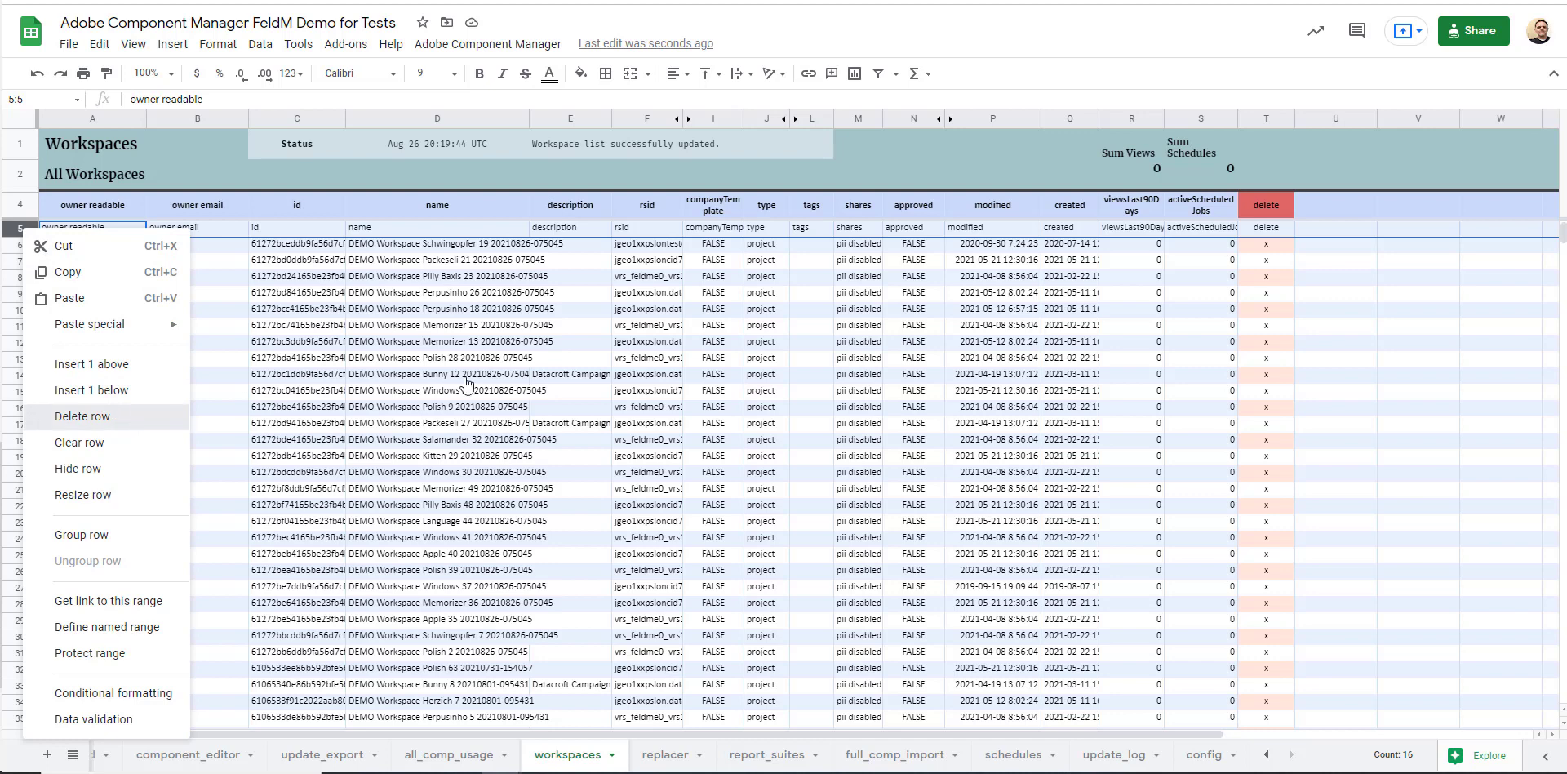
{"action": "left_click", "coordinate": [694, 327]}
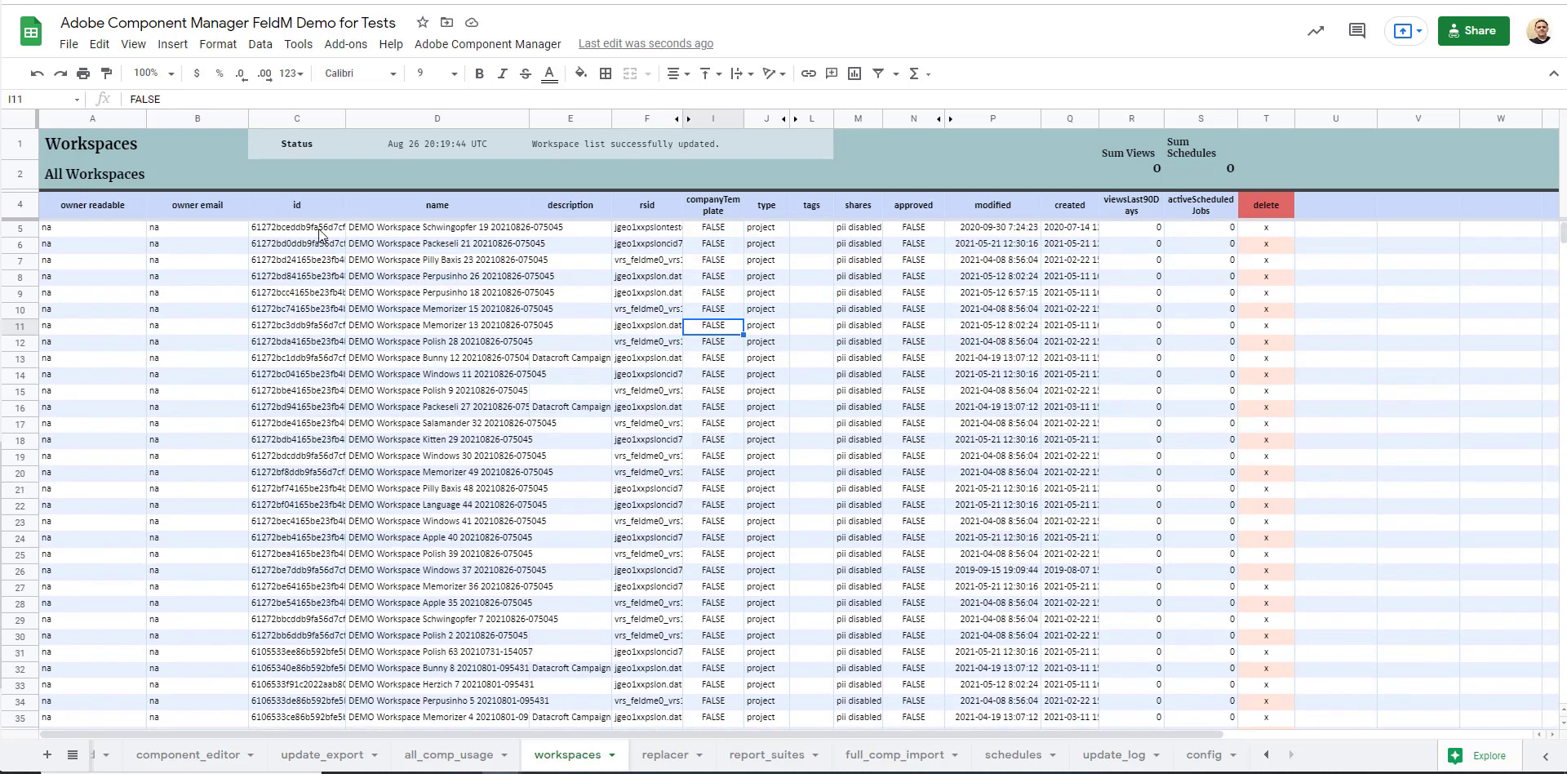
Step: Run the Component Manager's Delete Workspaces command for the rows marked x in the delete column and confirm the deletion
{"action": "left_click_drag", "start_coordinate": [322, 228], "coordinate": [322, 570]}
{"action": "left_click", "coordinate": [1267, 310]}
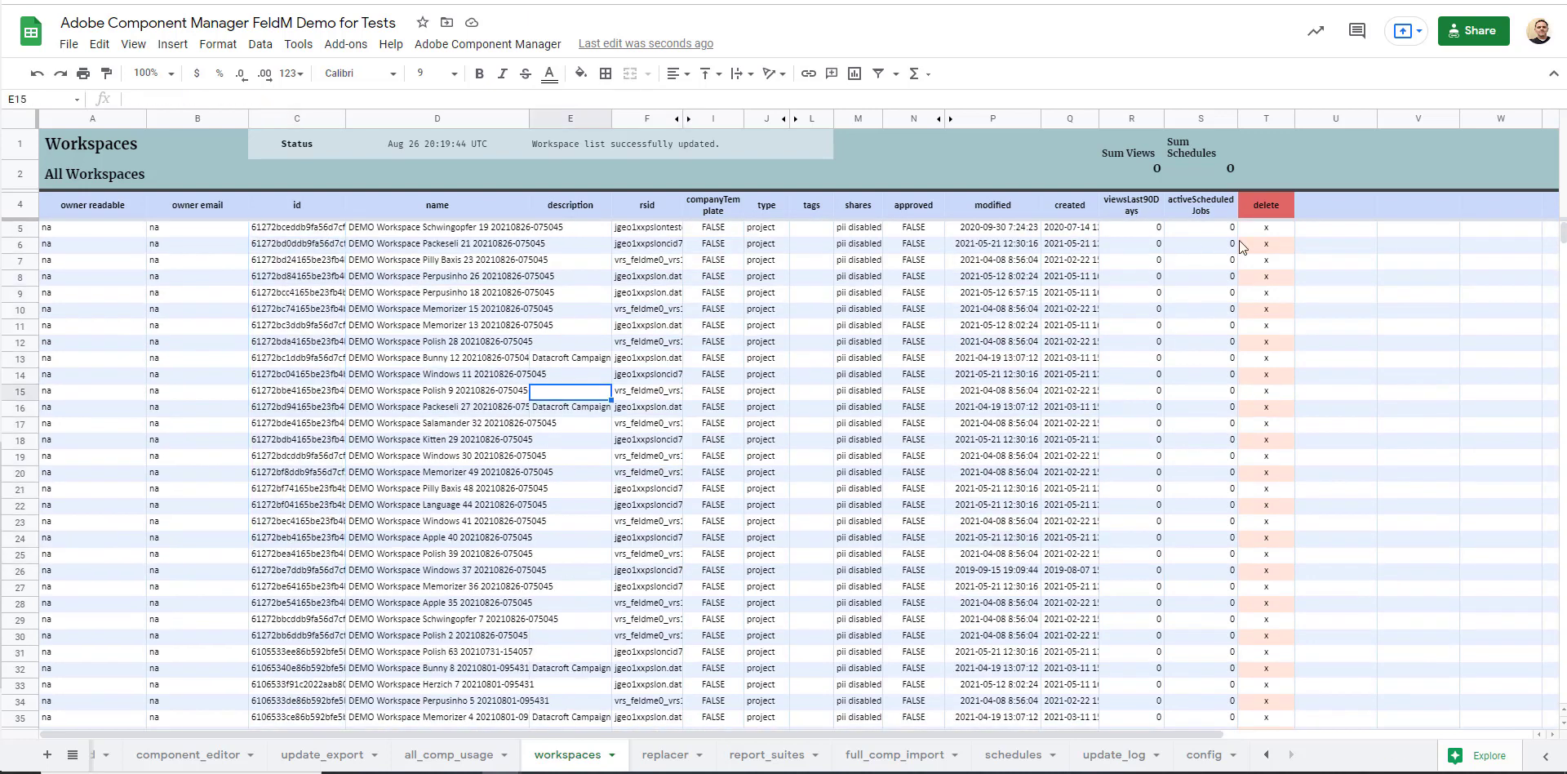
{"action": "left_click", "coordinate": [1267, 583], "text": "shift"}
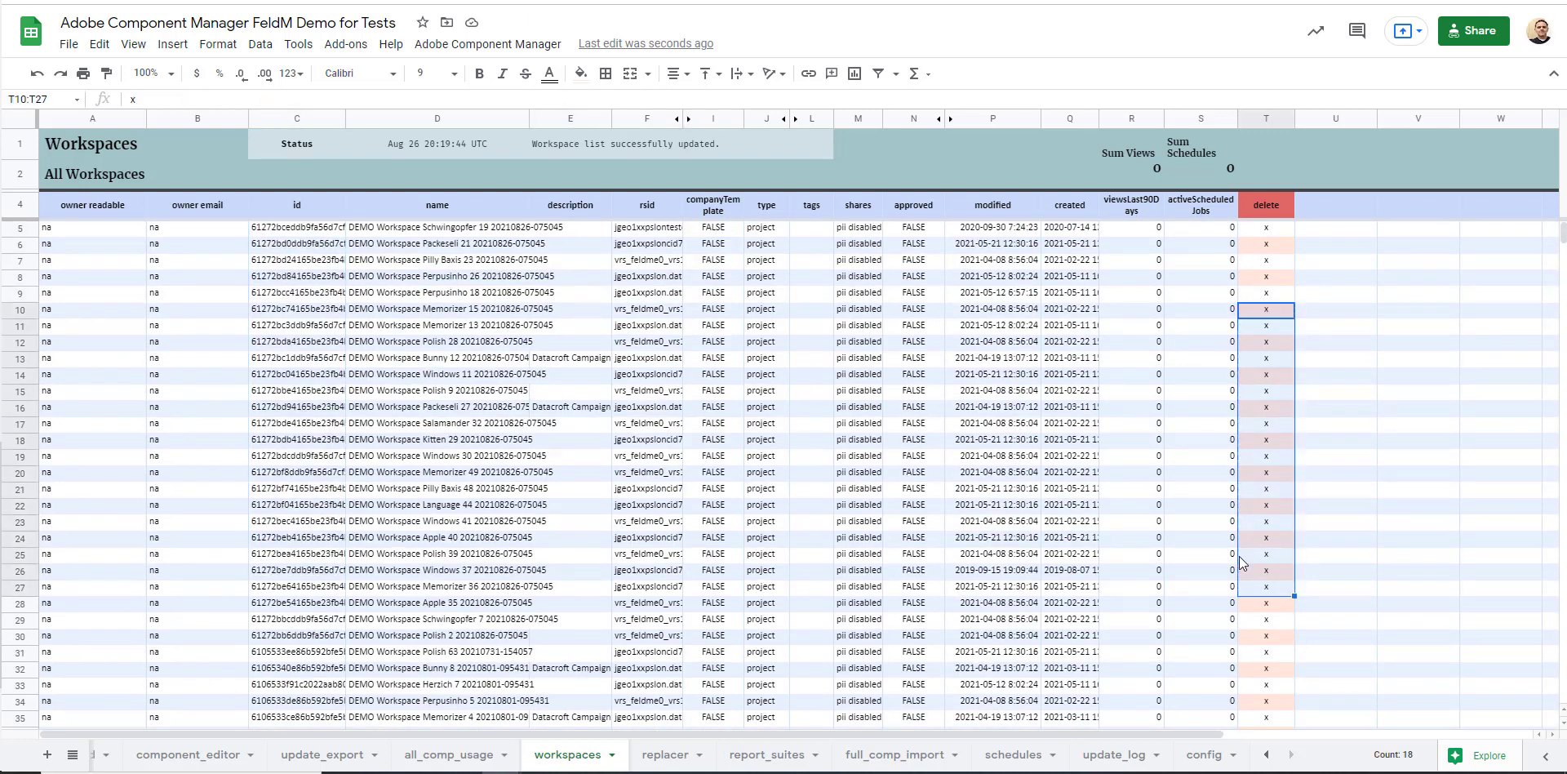
{"action": "left_click", "coordinate": [1266, 555]}
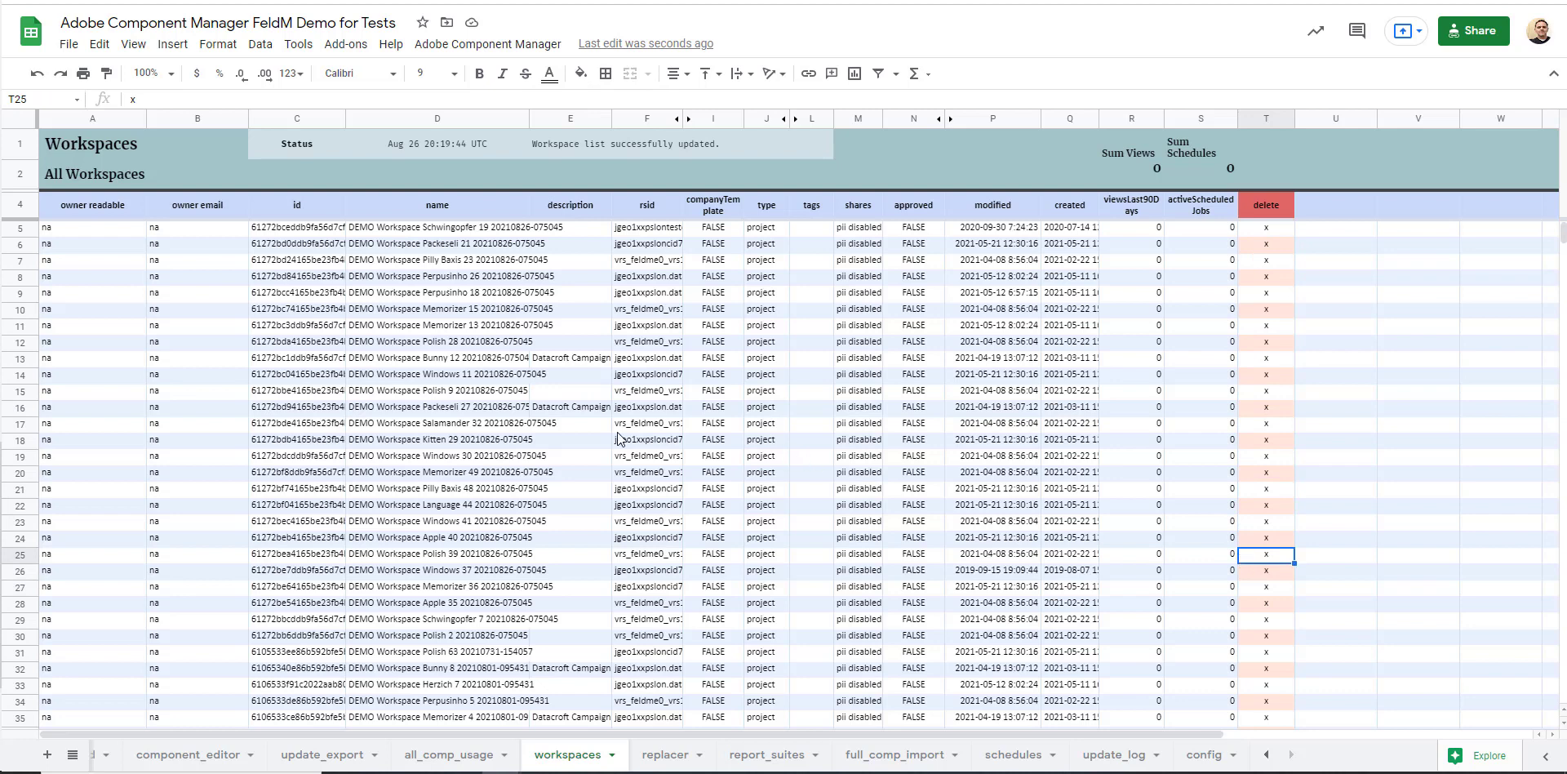
{"action": "left_click", "coordinate": [510, 51]}
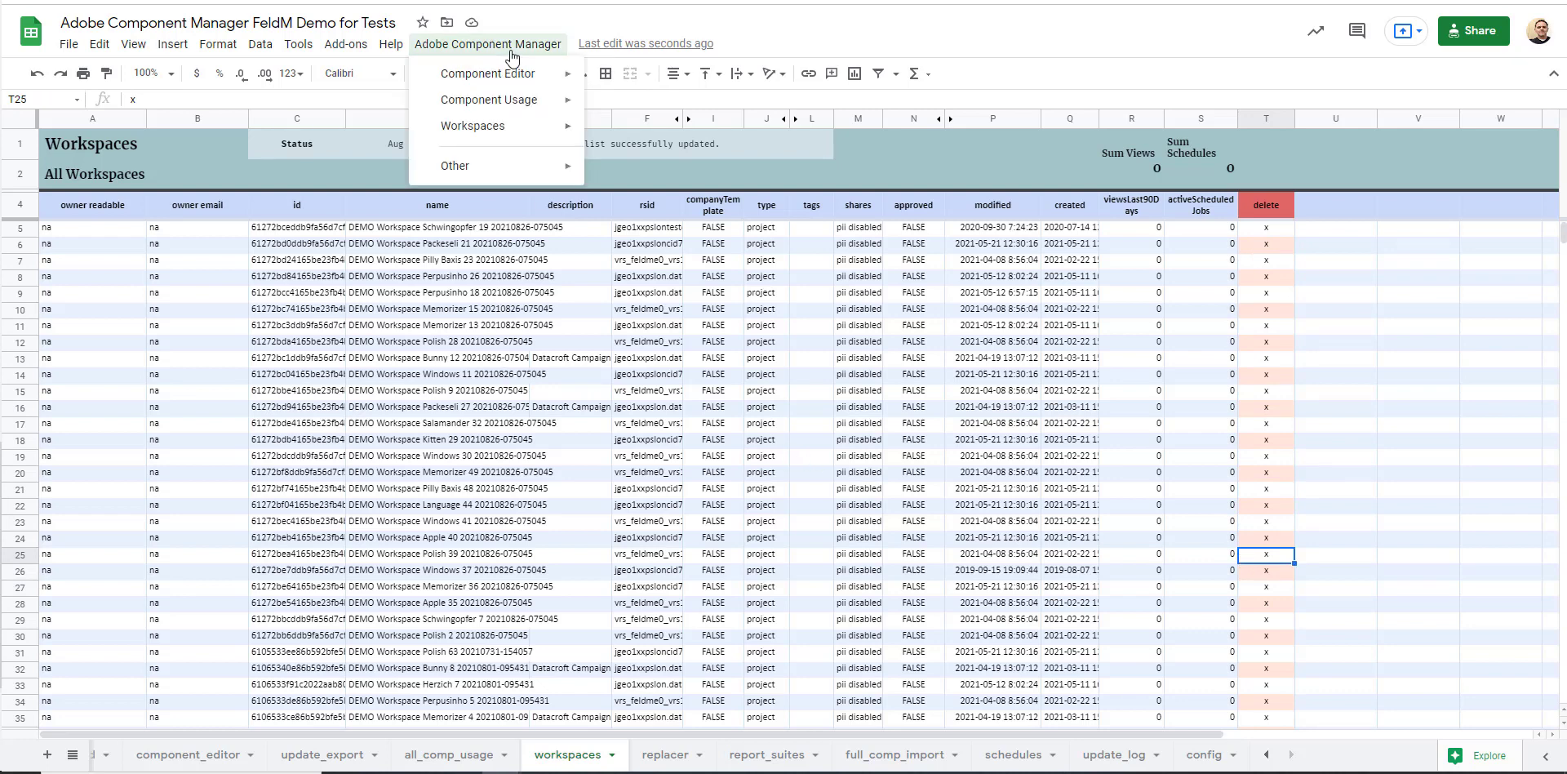
{"action": "mouse_move", "coordinate": [533, 131]}
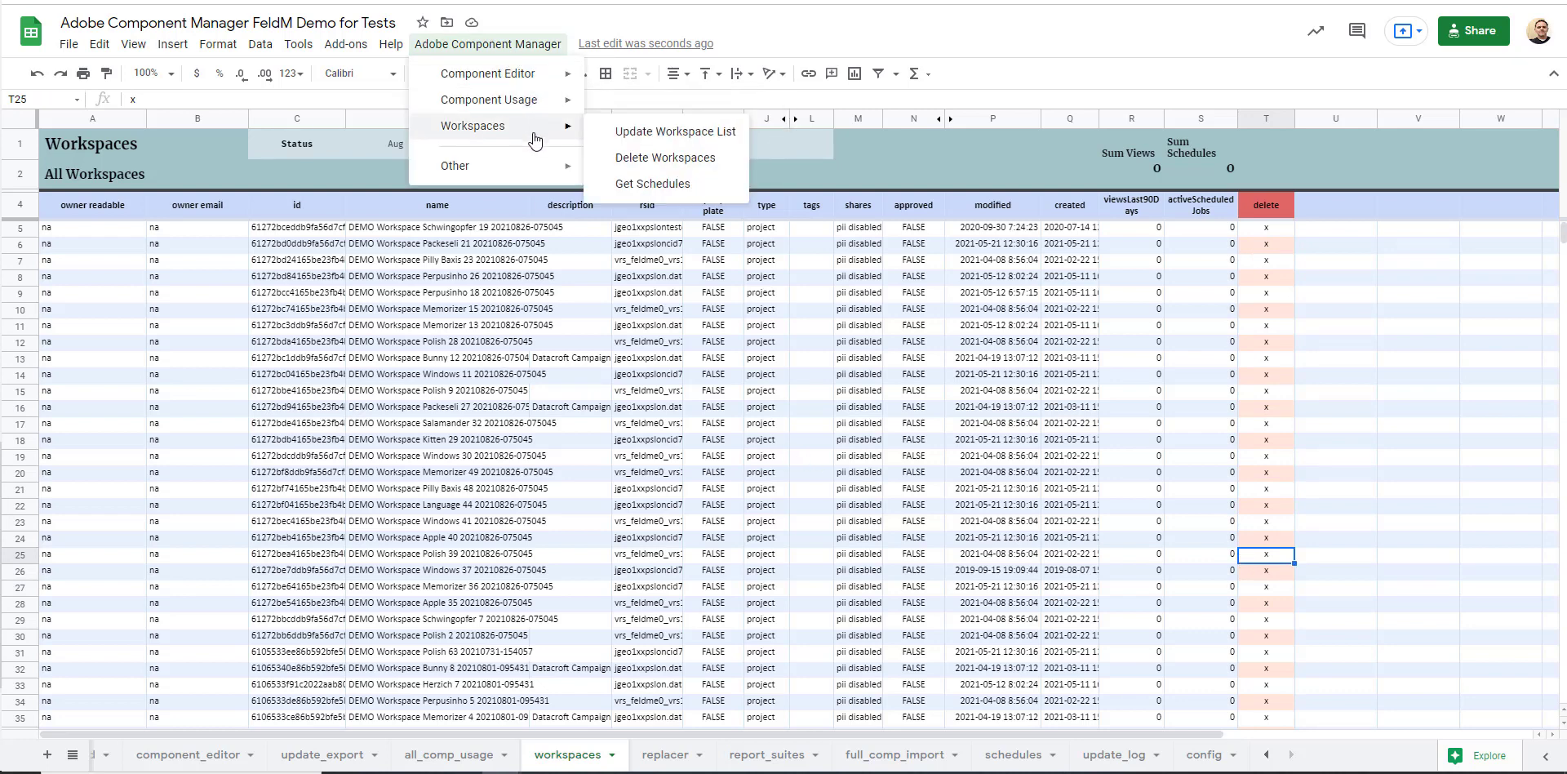
{"action": "left_click", "coordinate": [666, 164]}
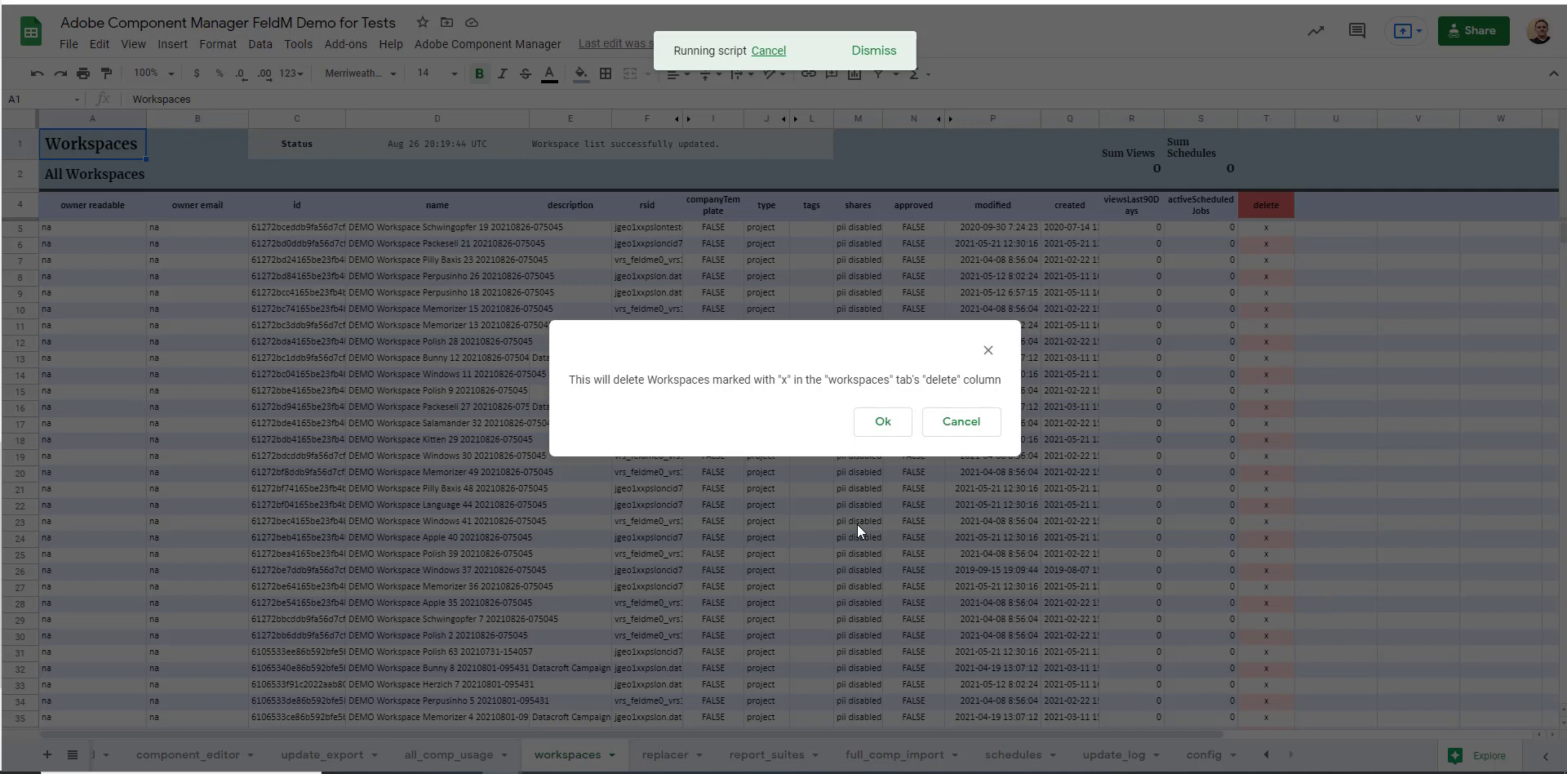
{"action": "left_click_drag", "start_coordinate": [584, 380], "coordinate": [933, 379]}
{"action": "left_click", "coordinate": [935, 378]}
{"action": "left_click", "coordinate": [884, 423]}
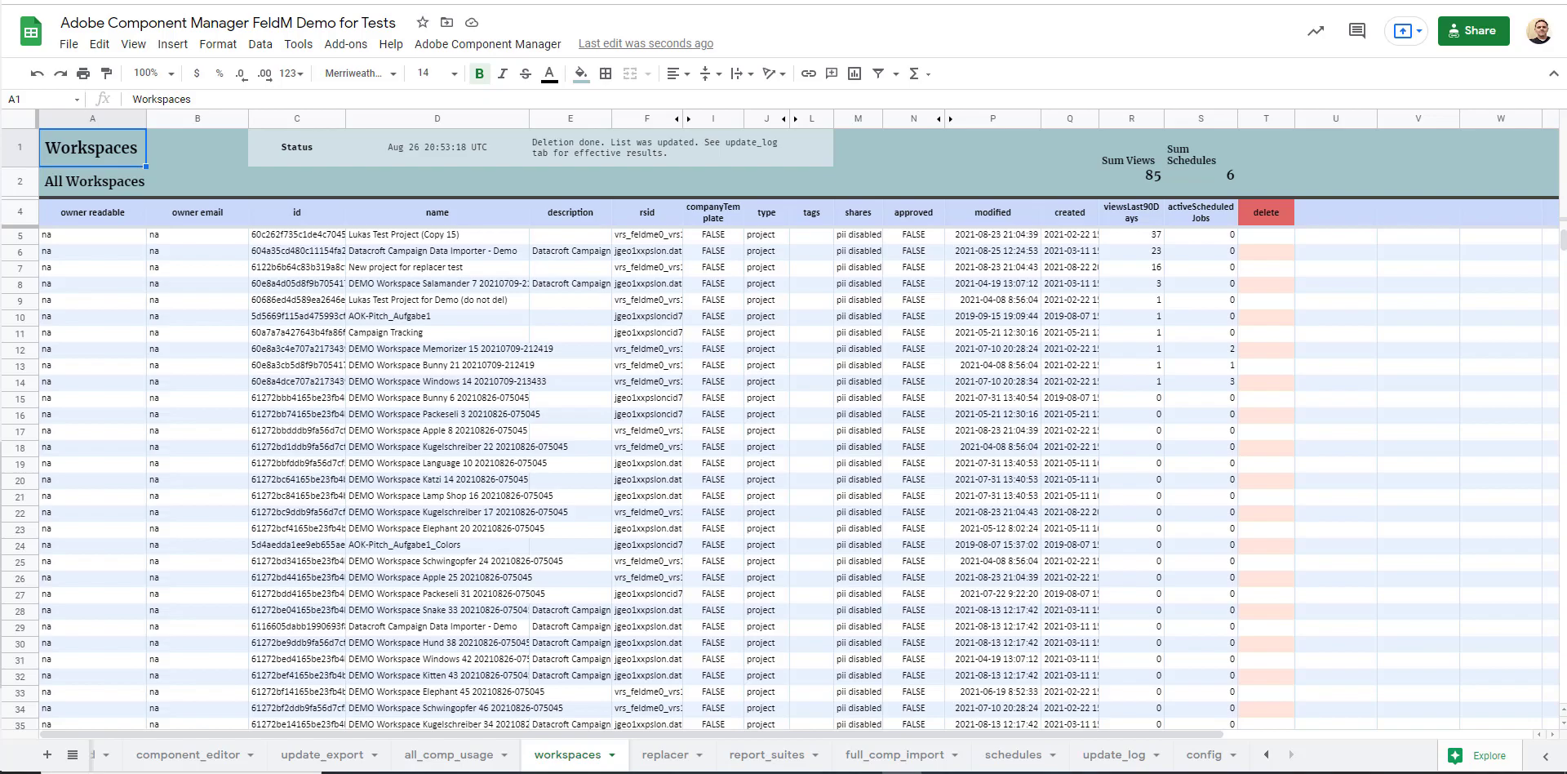
Step: Switch to the Workspace Deletion Candidates spreadsheet and copy the workspace id in D23
{"action": "key", "text": "ctrl+Tab"}
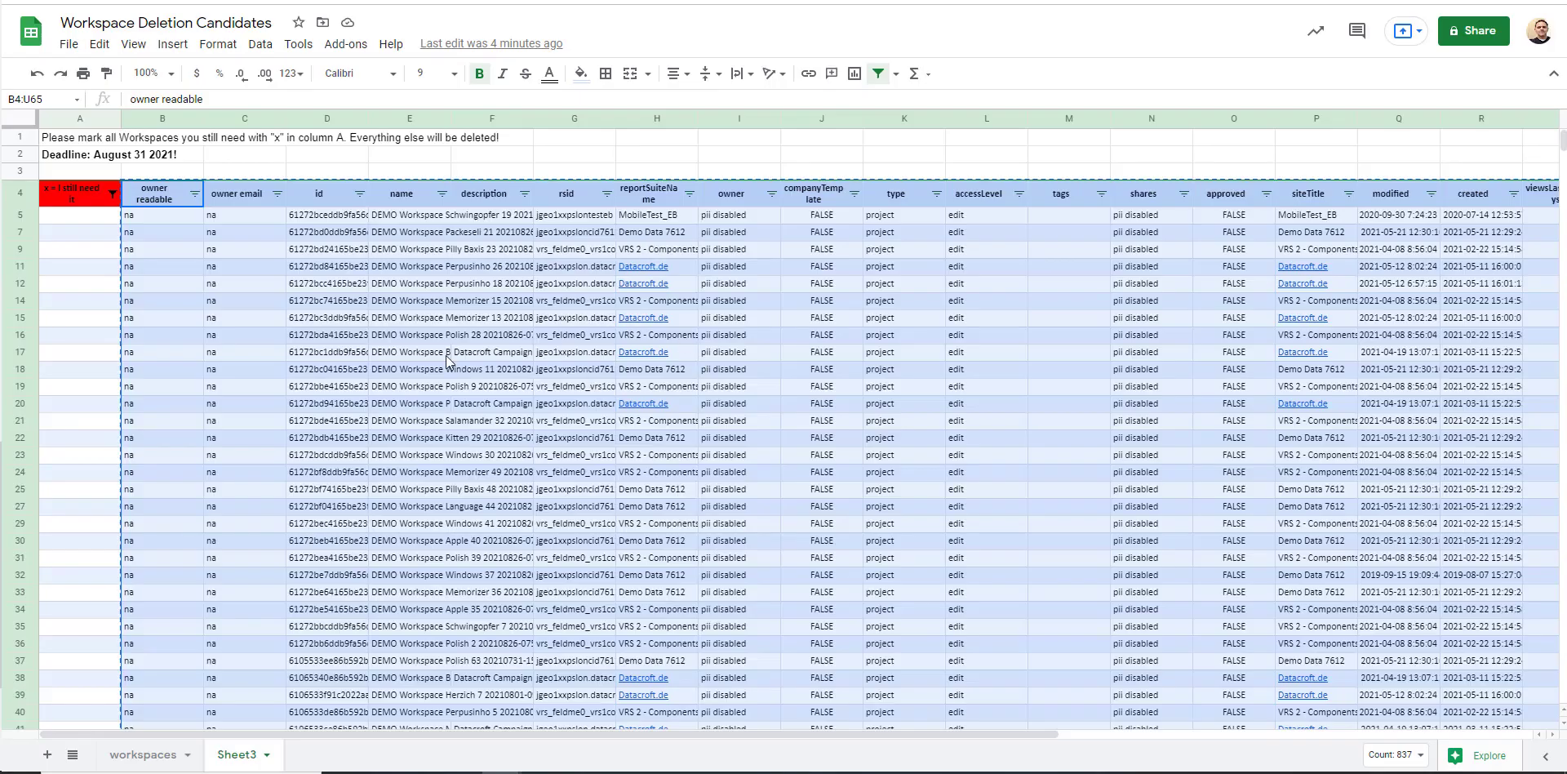
{"action": "left_click", "coordinate": [348, 386]}
{"action": "left_click", "coordinate": [344, 451]}
{"action": "key", "text": "ctrl+c"}
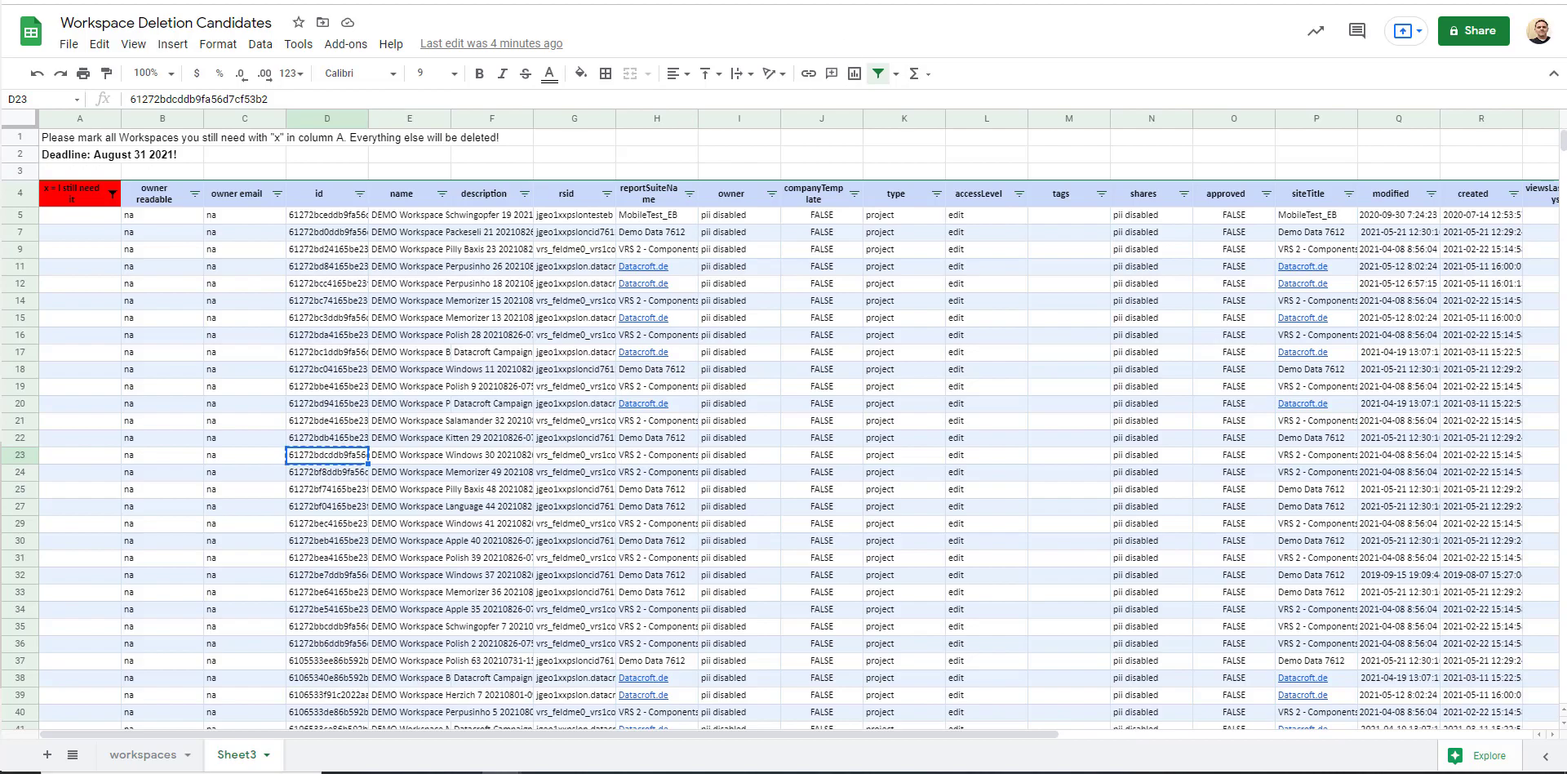
Step: Return to the Component Manager spreadsheet and search its workspaces sheet for the copied workspace id
{"action": "key", "text": "ctrl+shift+Tab"}
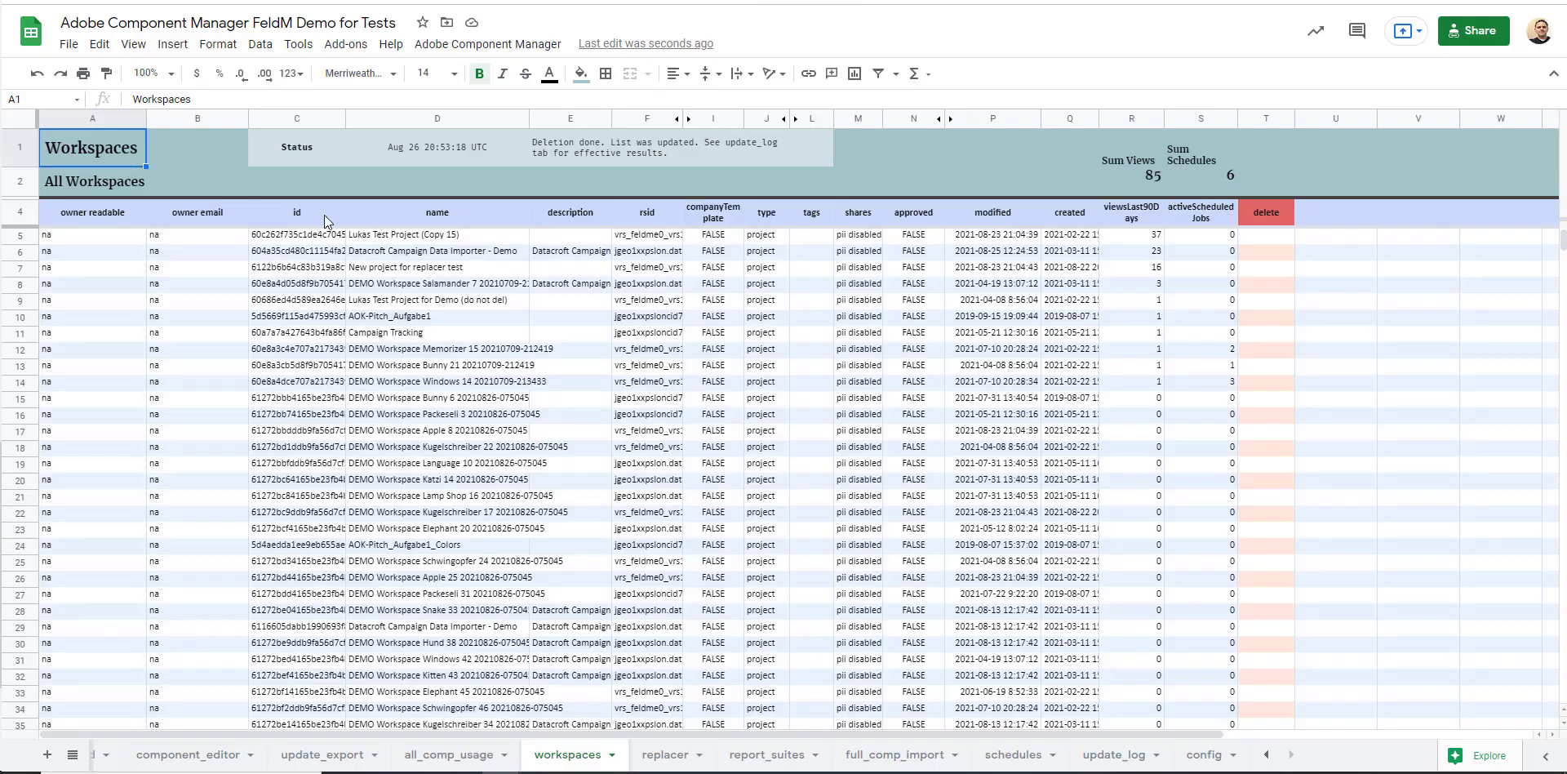
{"action": "left_click", "coordinate": [327, 216]}
{"action": "left_click", "coordinate": [334, 288]}
{"action": "key", "text": "ctrl+f"}
{"action": "key", "text": "ctrl+v"}
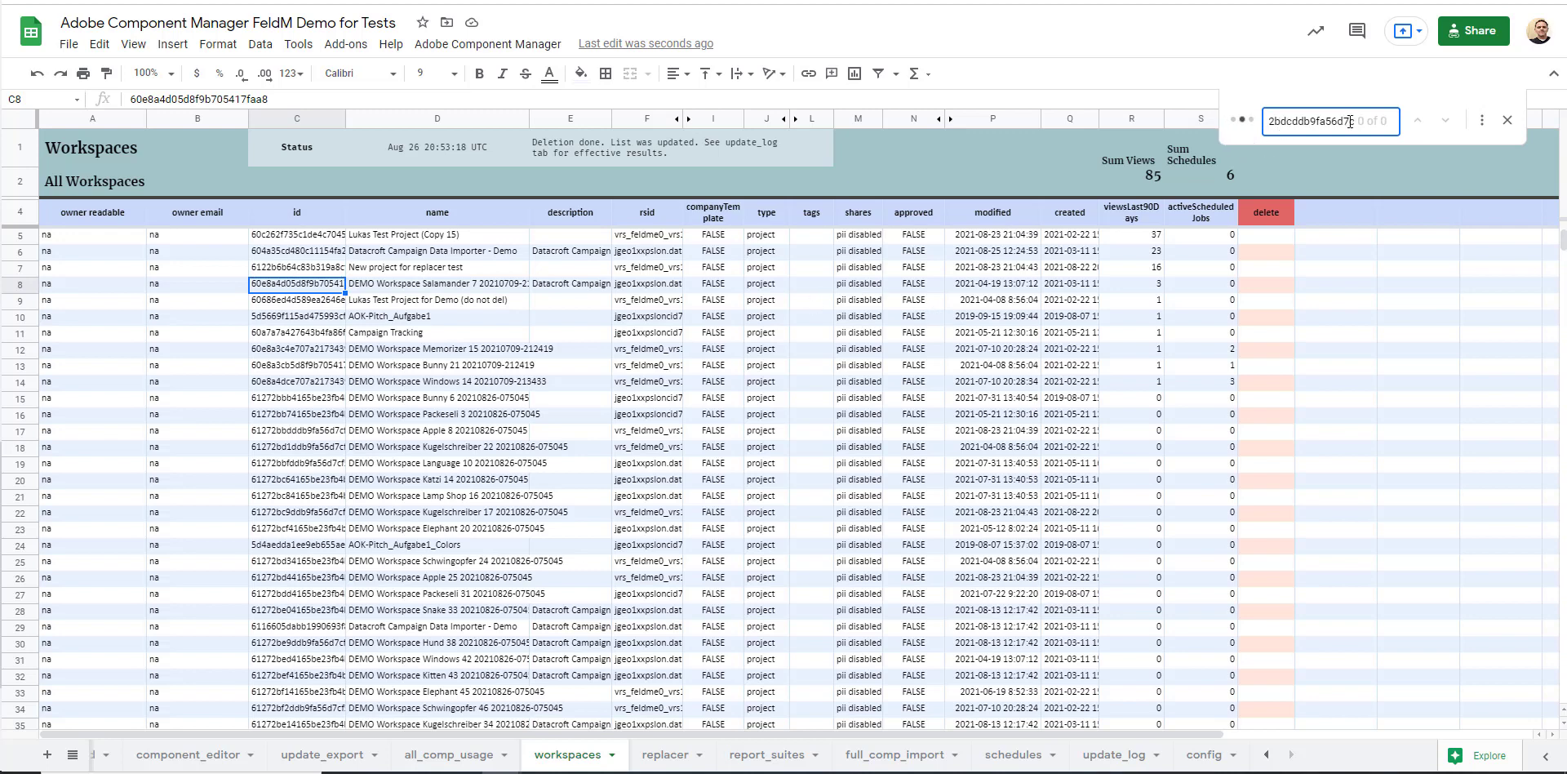
{"action": "left_click_drag", "start_coordinate": [1351, 122], "coordinate": [1395, 122]}
{"action": "key", "text": "Right"}
{"action": "left_click", "coordinate": [483, 323]}
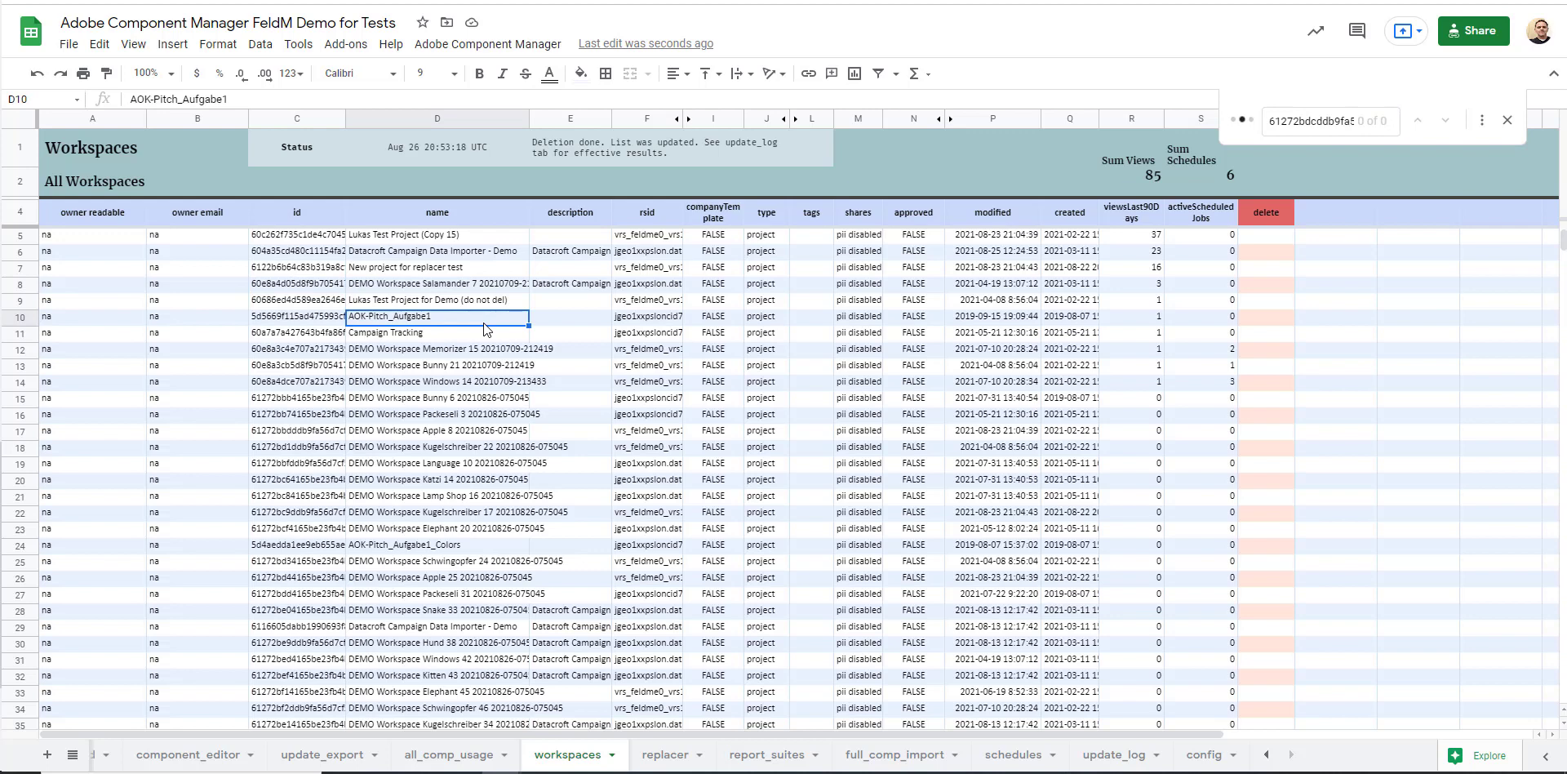
{"action": "left_click", "coordinate": [552, 467]}
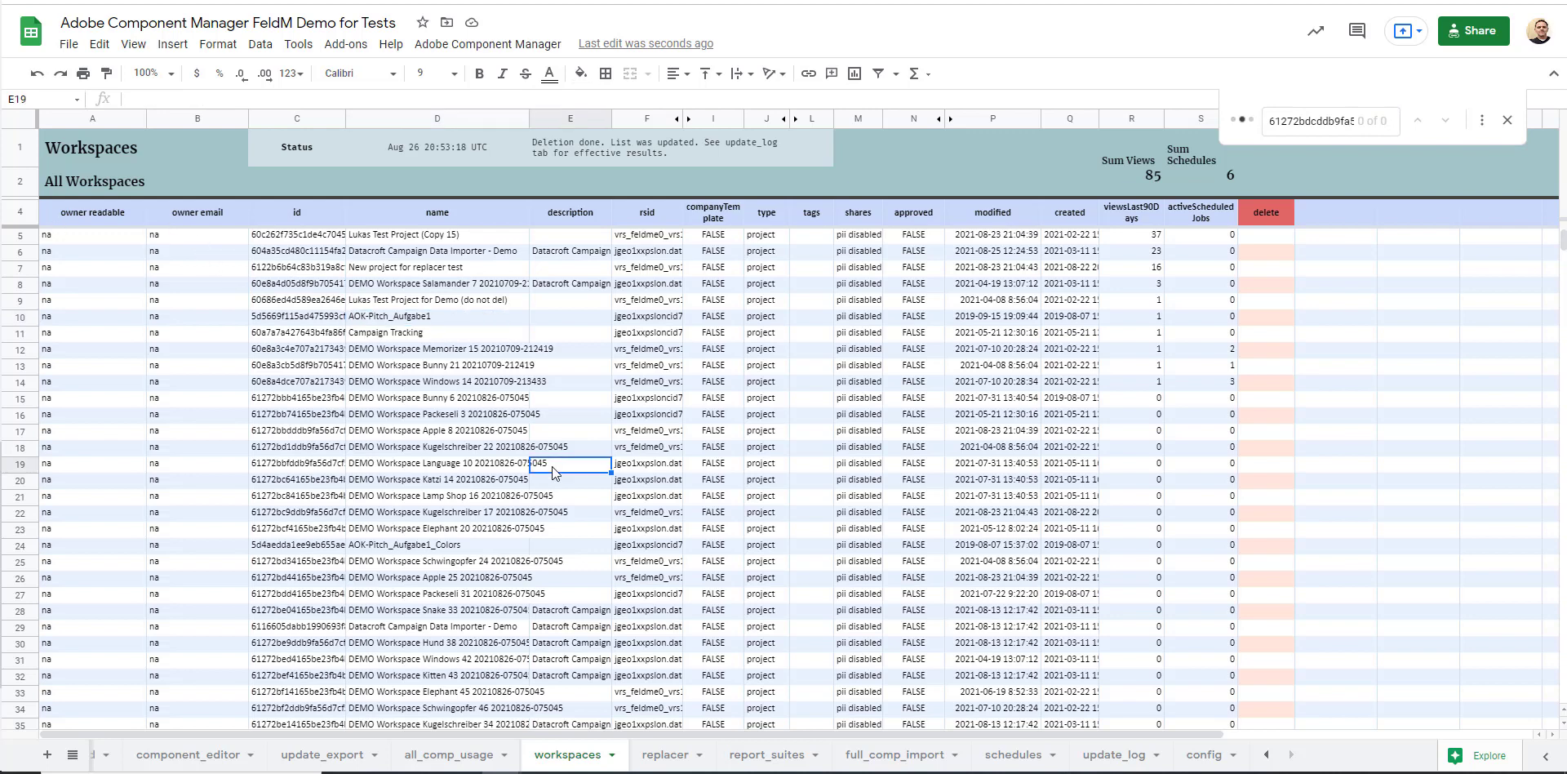
Step: Open the update_log sheet and review the deletion's sent date and the list of workspaces sent for deletion
{"action": "left_click", "coordinate": [1114, 755]}
{"action": "left_click", "coordinate": [260, 288]}
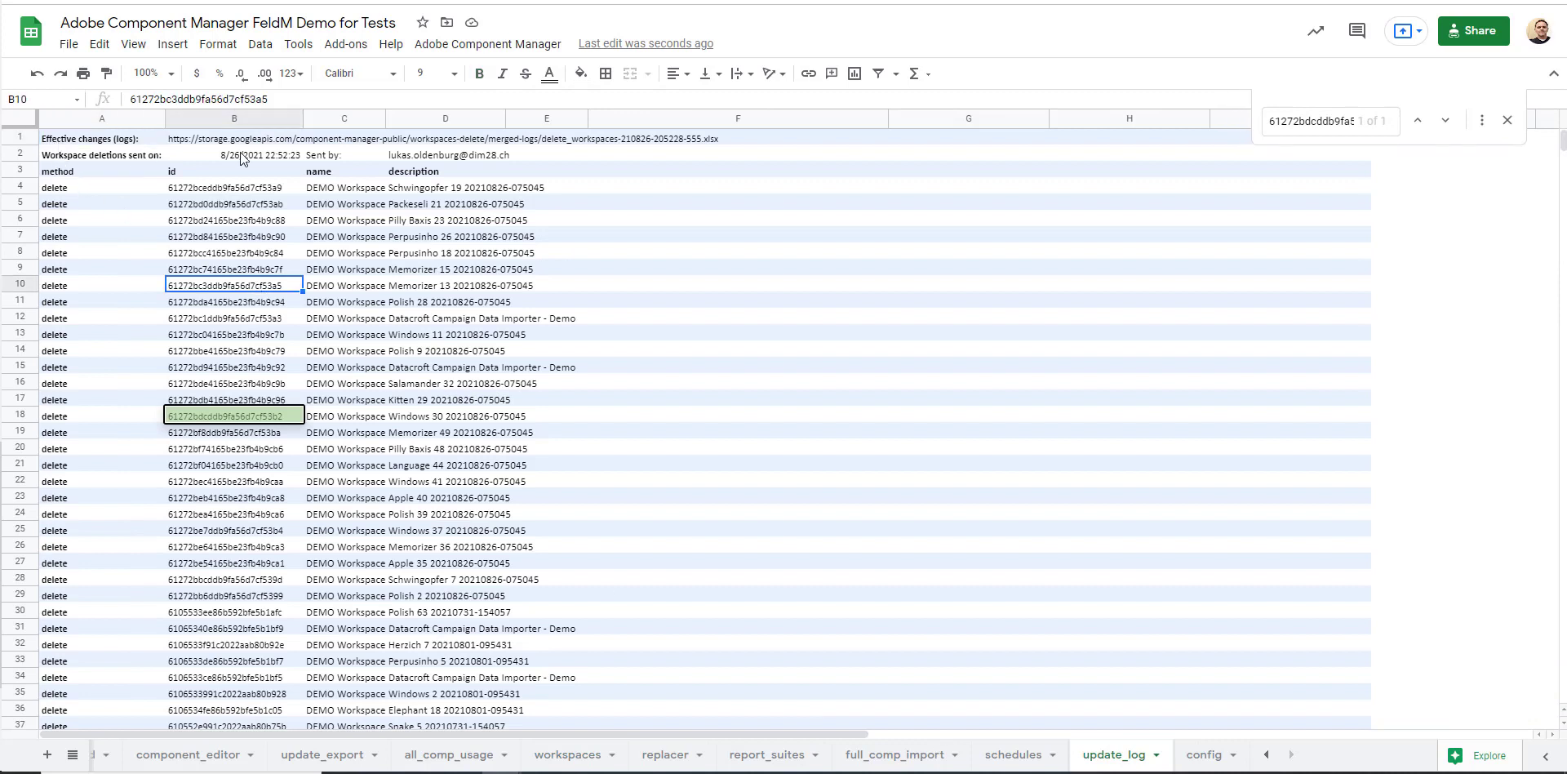
{"action": "left_click", "coordinate": [135, 159]}
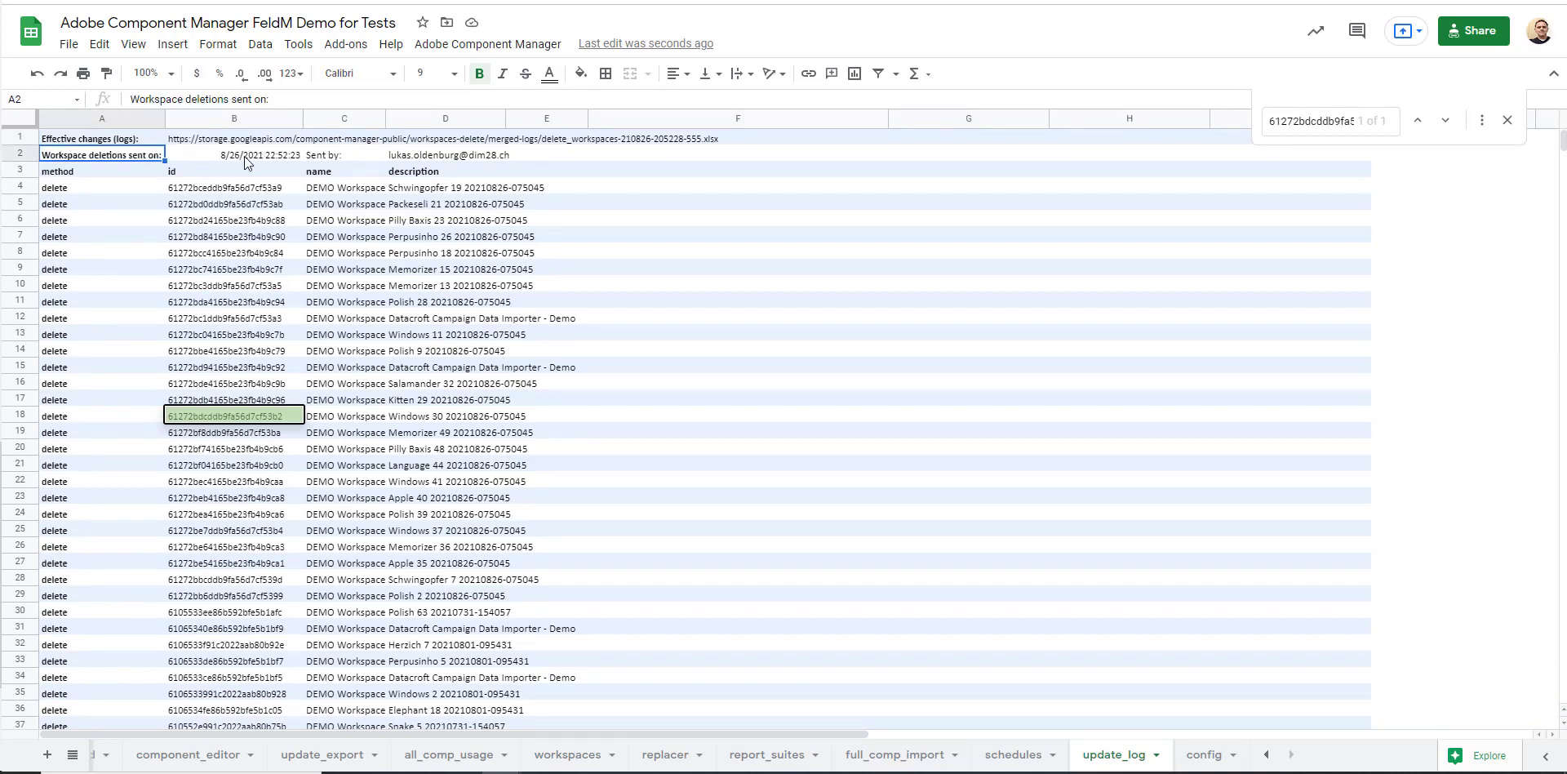
{"action": "left_click", "coordinate": [248, 162]}
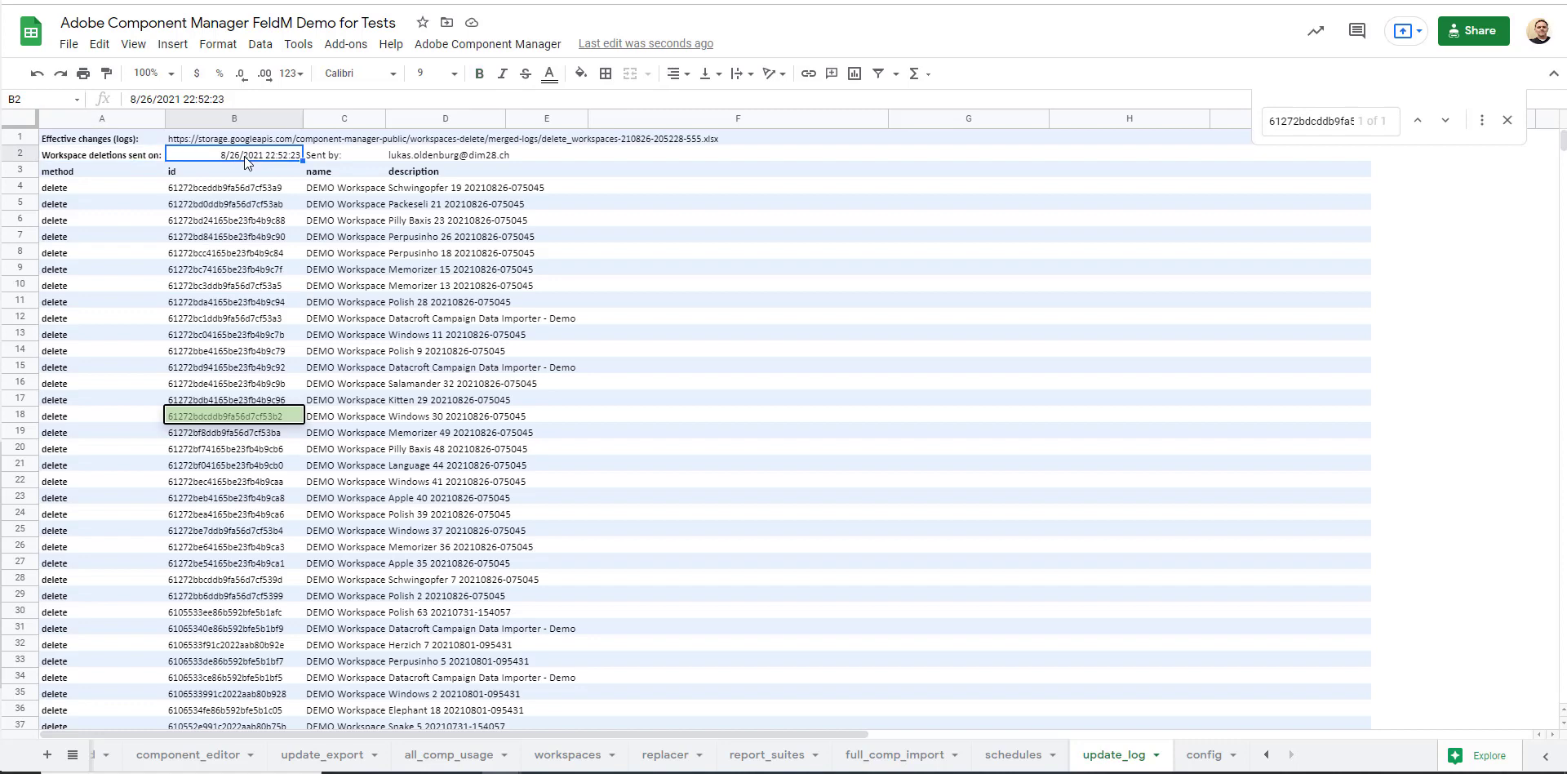
{"action": "scroll", "coordinate": [149, 210], "scroll_direction": "down", "scroll_amount": 5}
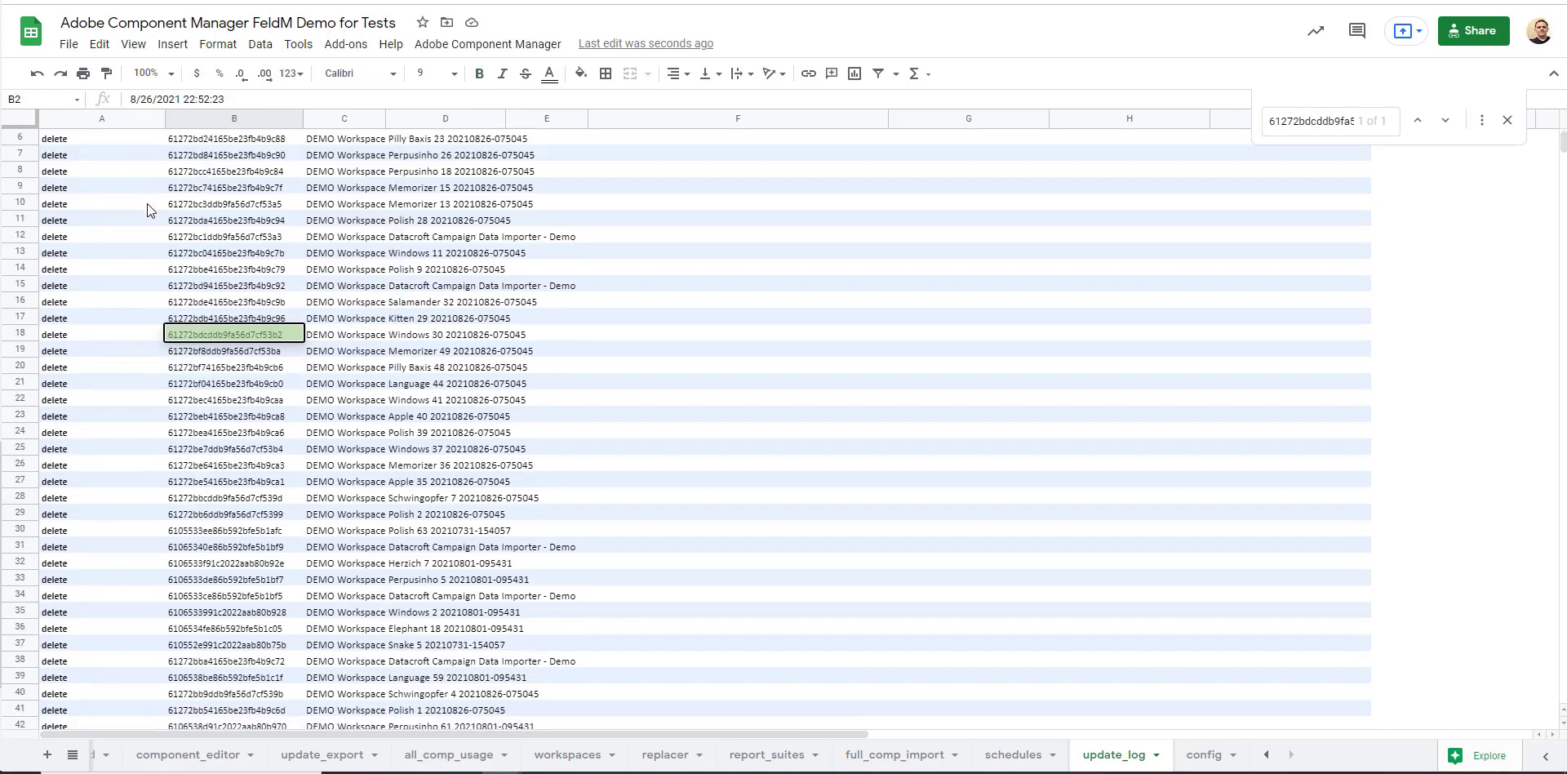
{"action": "scroll", "coordinate": [168, 310], "scroll_direction": "up", "scroll_amount": 5}
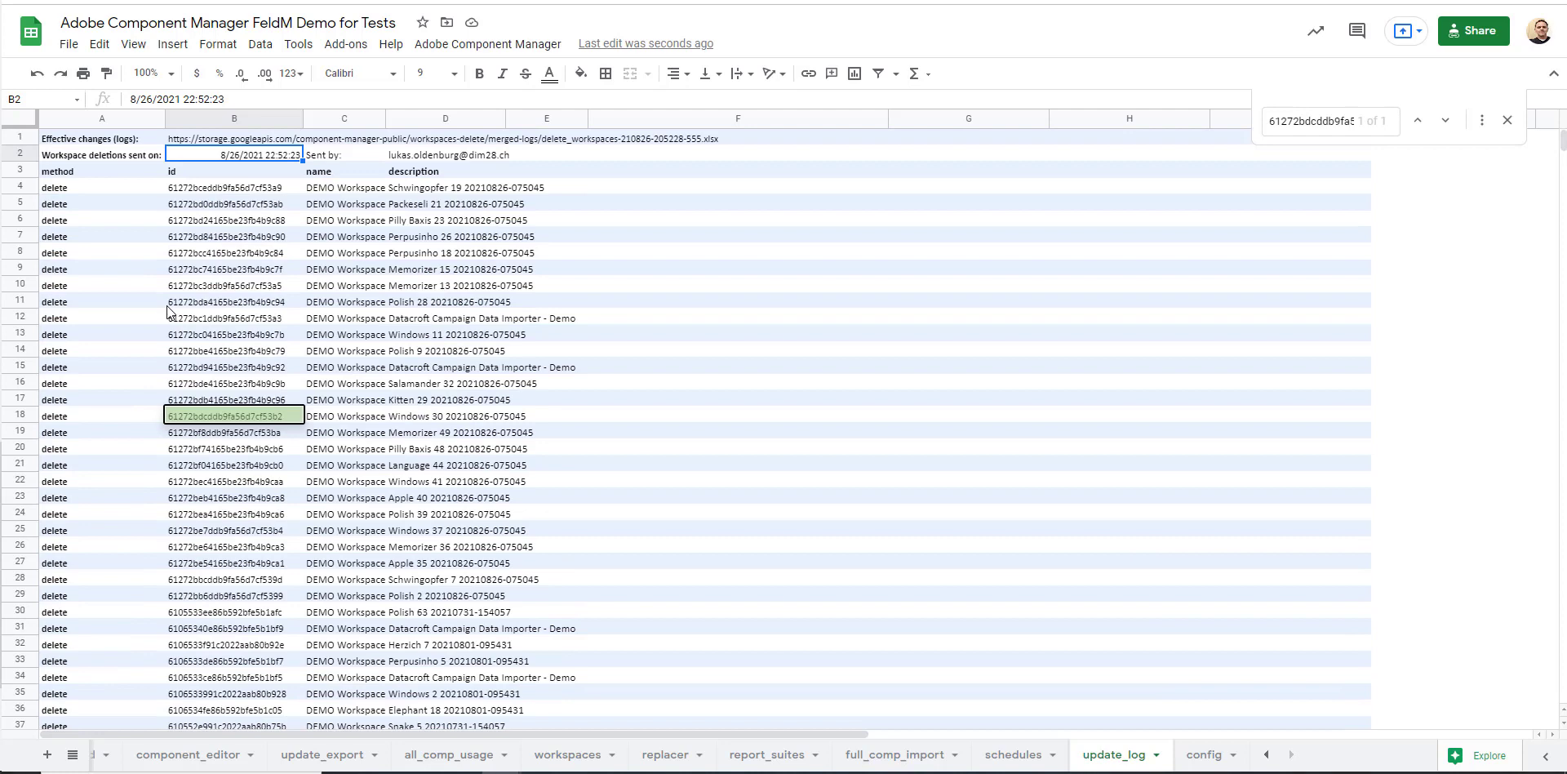
{"action": "left_click", "coordinate": [221, 143]}
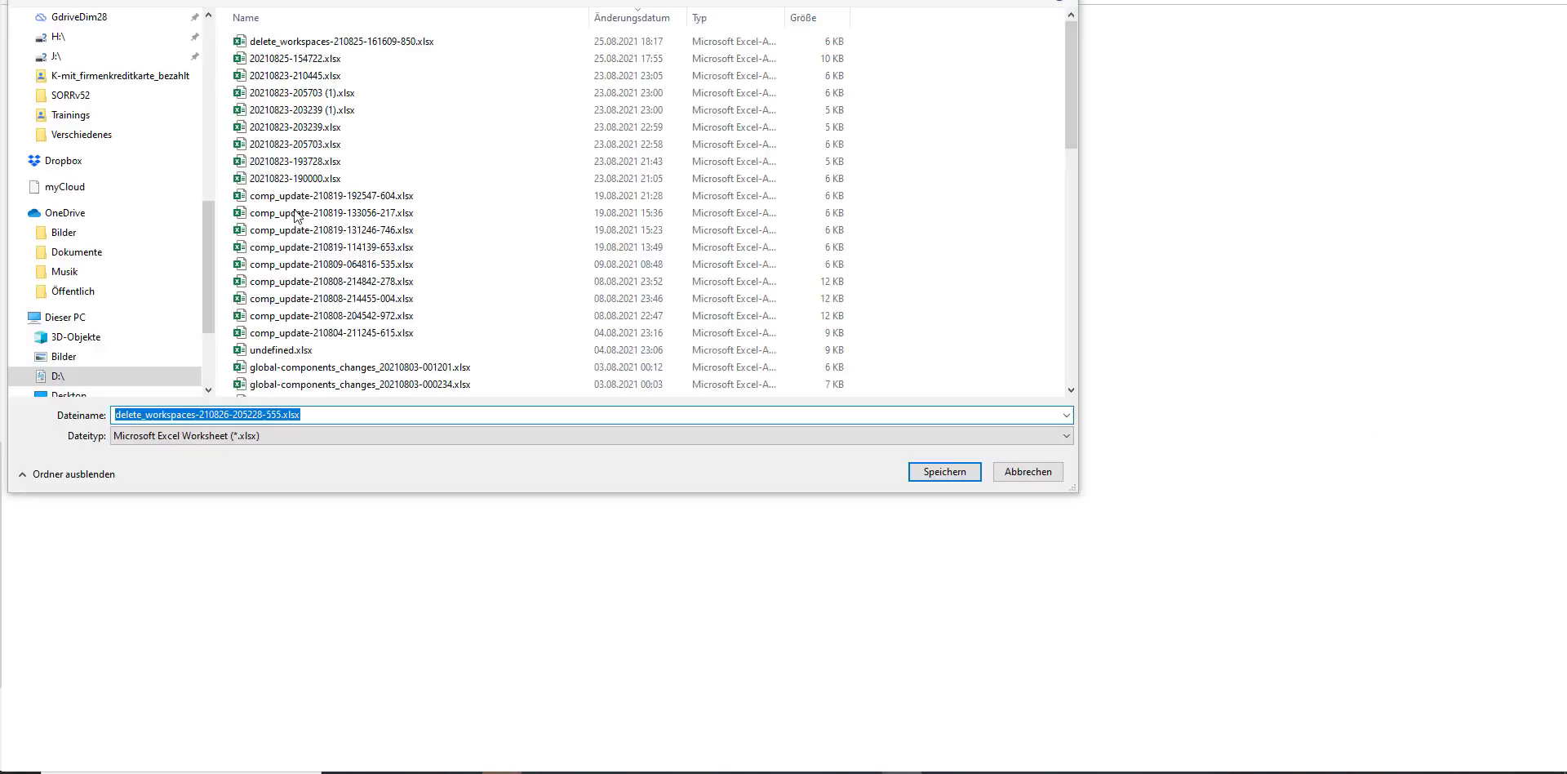
{"action": "left_click", "coordinate": [946, 472]}
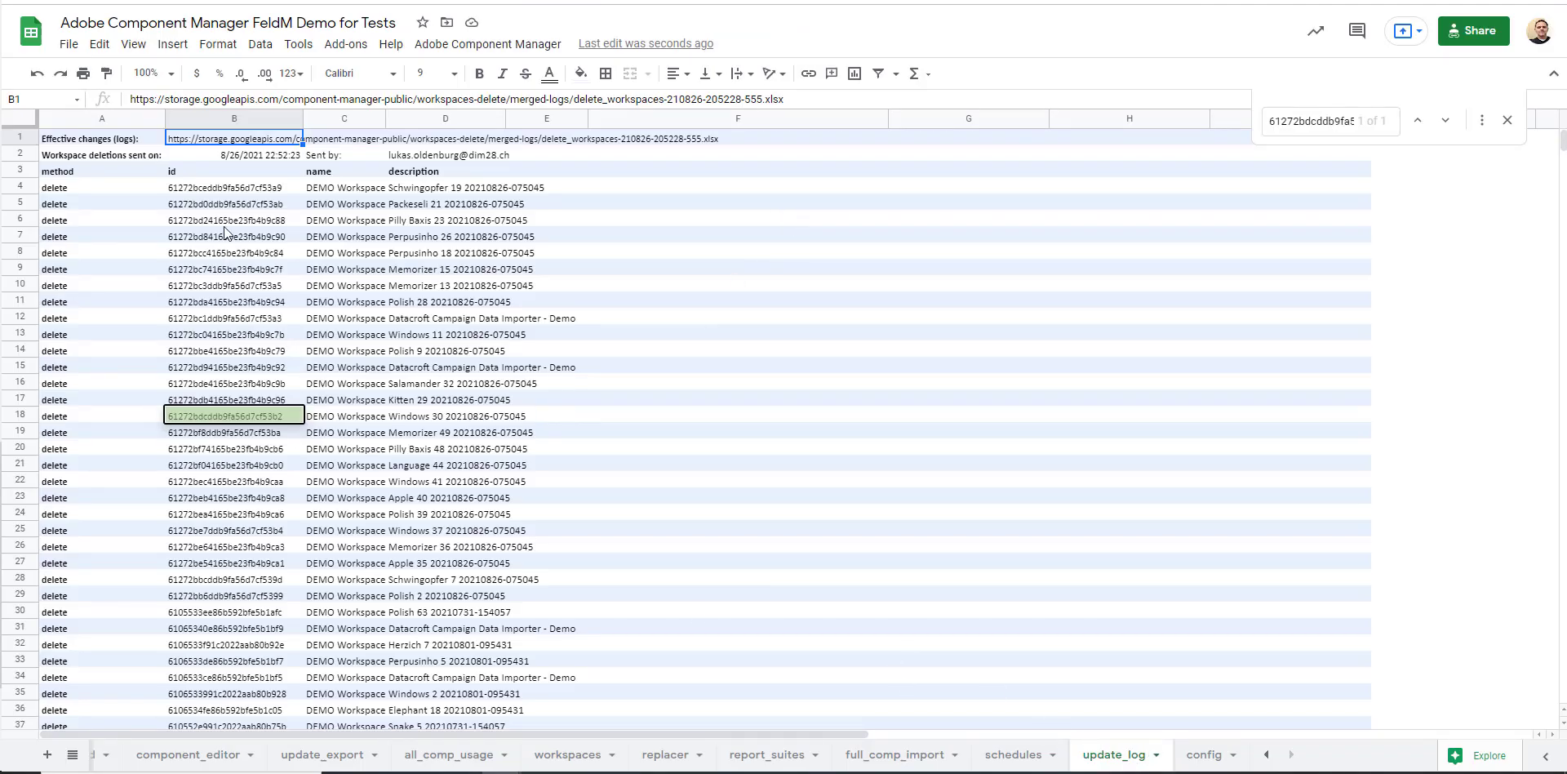
{"action": "left_click_drag", "start_coordinate": [223, 236], "coordinate": [234, 482]}
{"action": "left_click", "coordinate": [234, 480]}
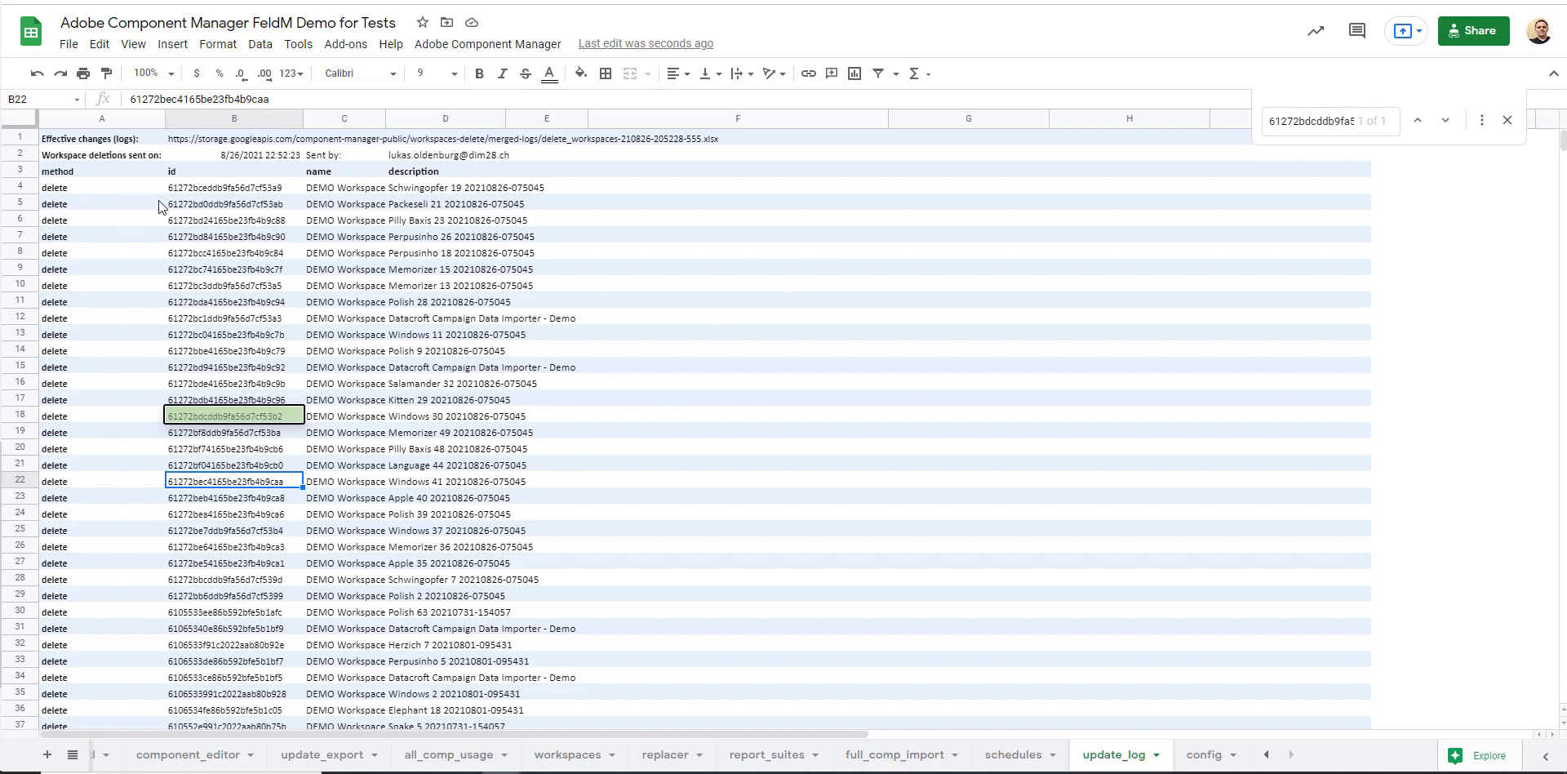
{"action": "left_click", "coordinate": [202, 143]}
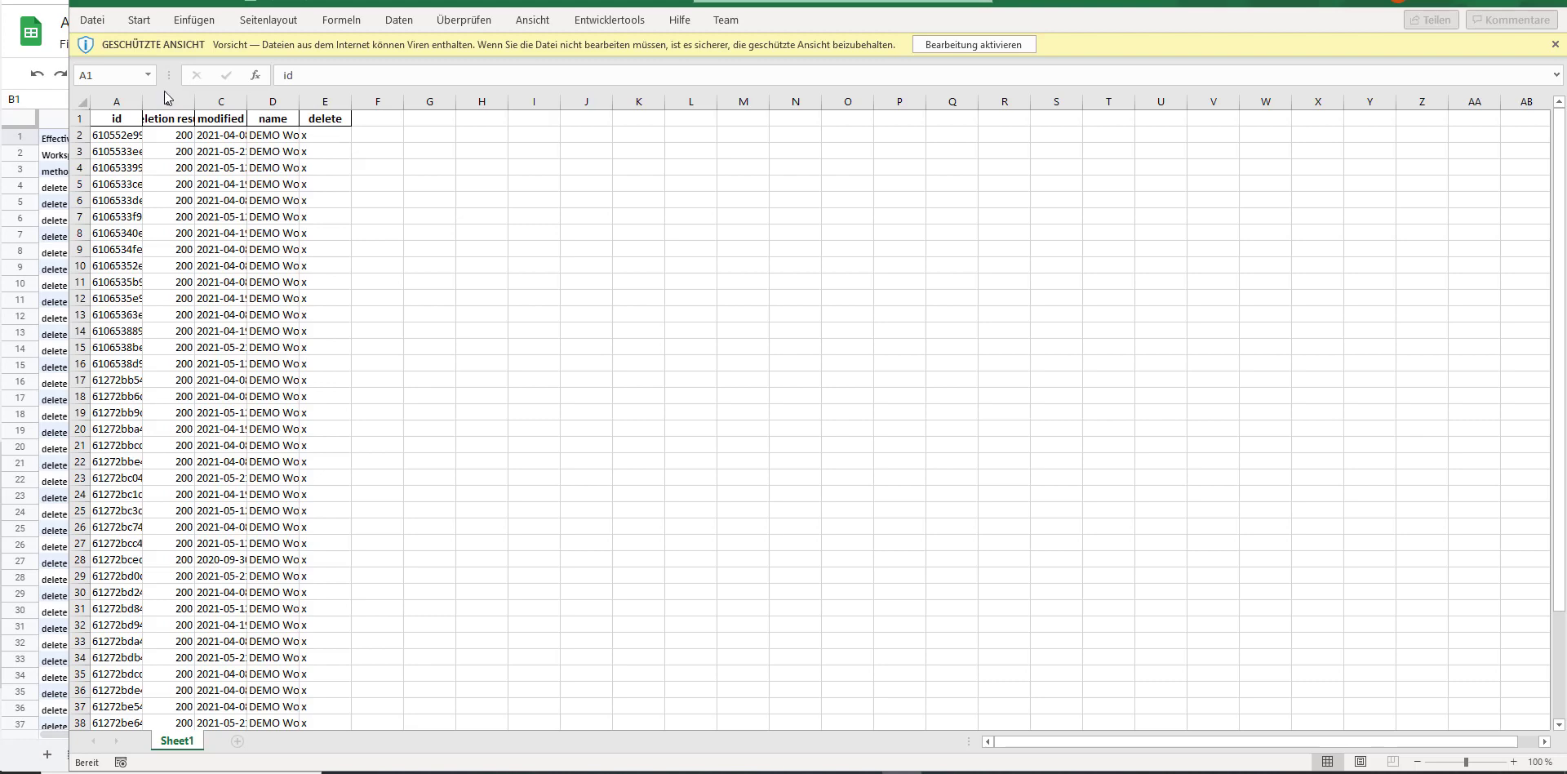
Step: Fit the widths of the id, deletion result, modified and name columns to their contents
{"action": "double_click", "coordinate": [142, 102]}
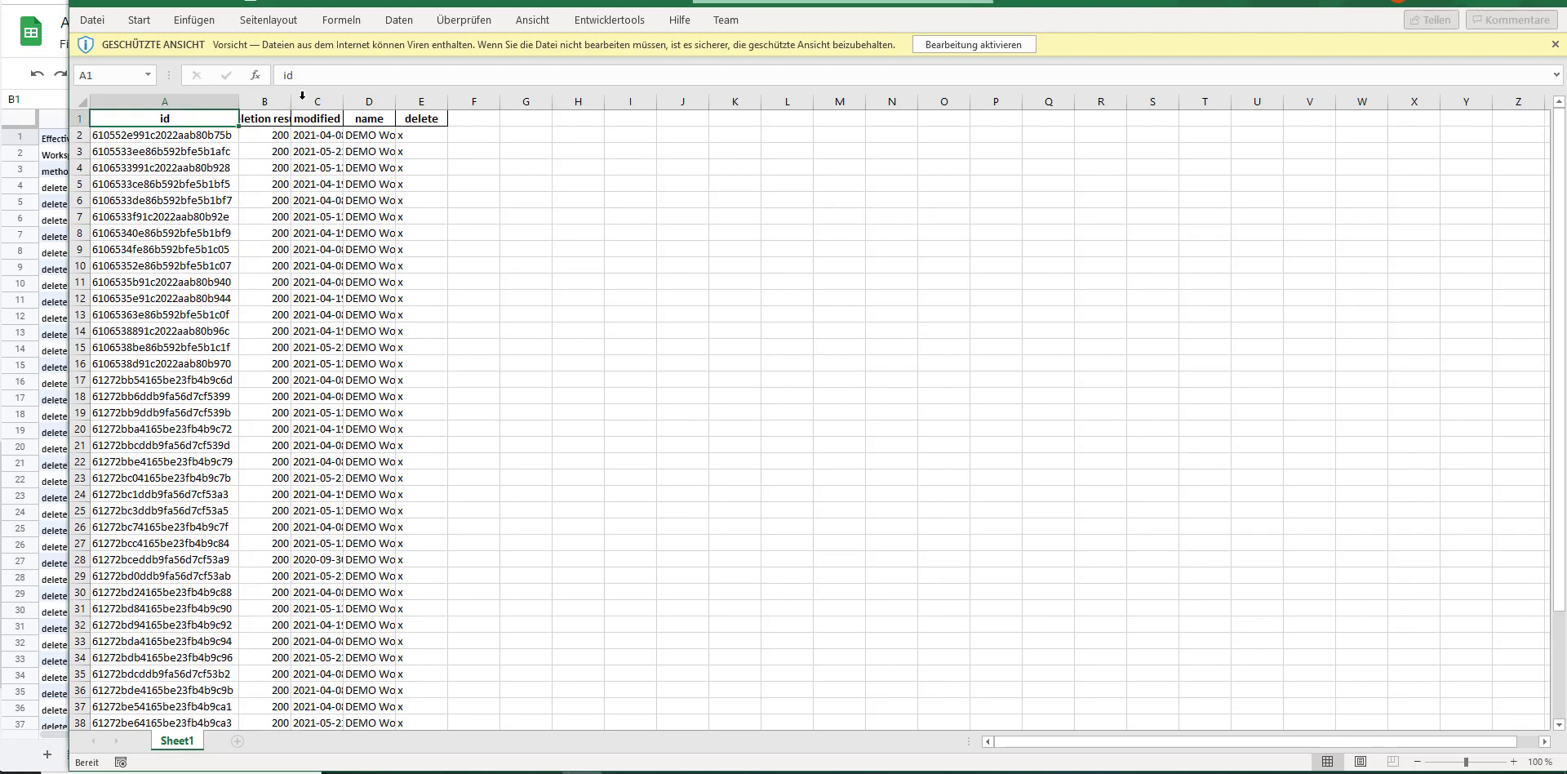
{"action": "double_click", "coordinate": [290, 101]}
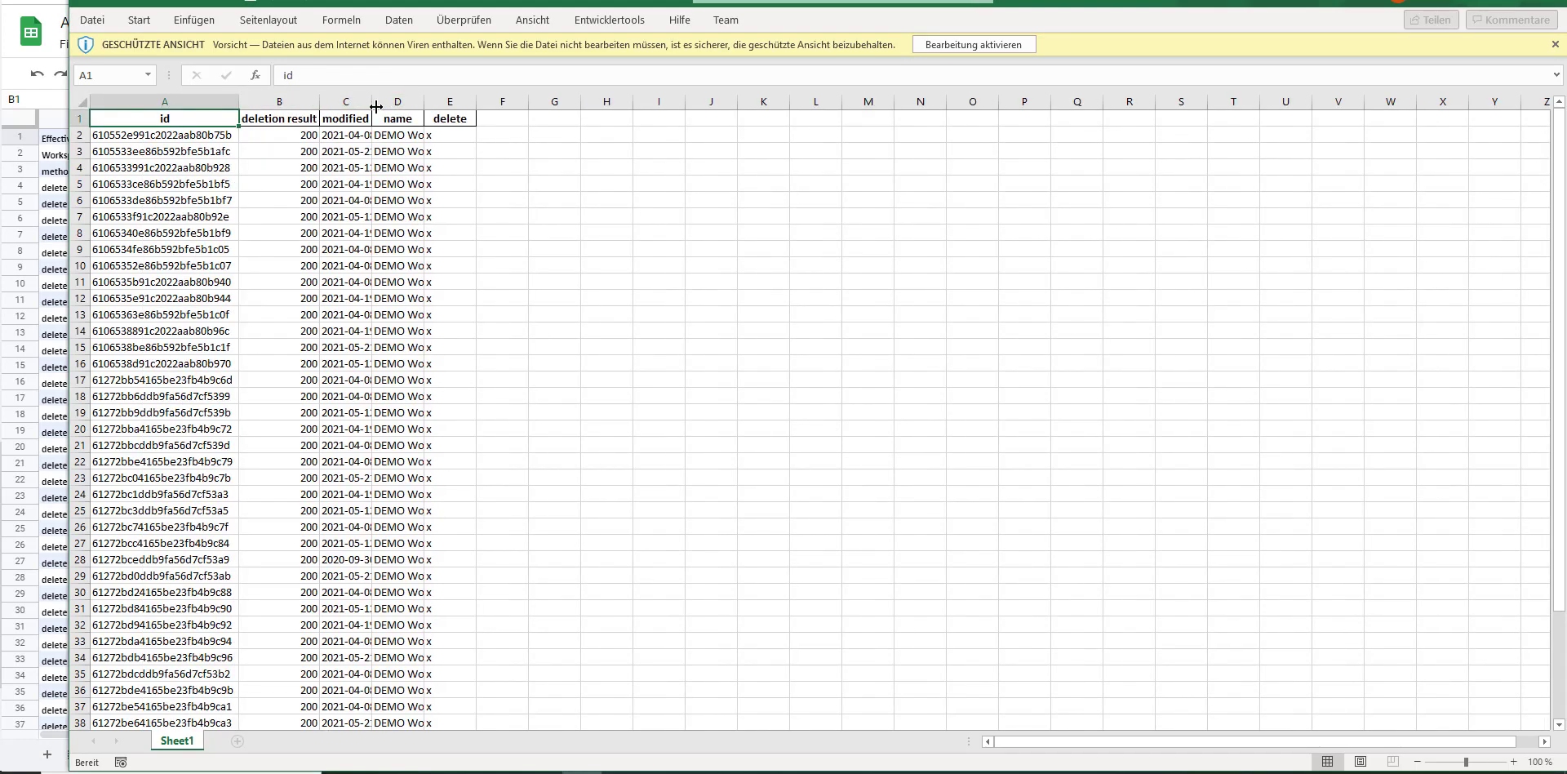
{"action": "double_click", "coordinate": [371, 101]}
{"action": "double_click", "coordinate": [476, 101]}
Step: Examine the deletion result, modified date and name of the workspaces throughout the log
{"action": "left_click", "coordinate": [166, 134]}
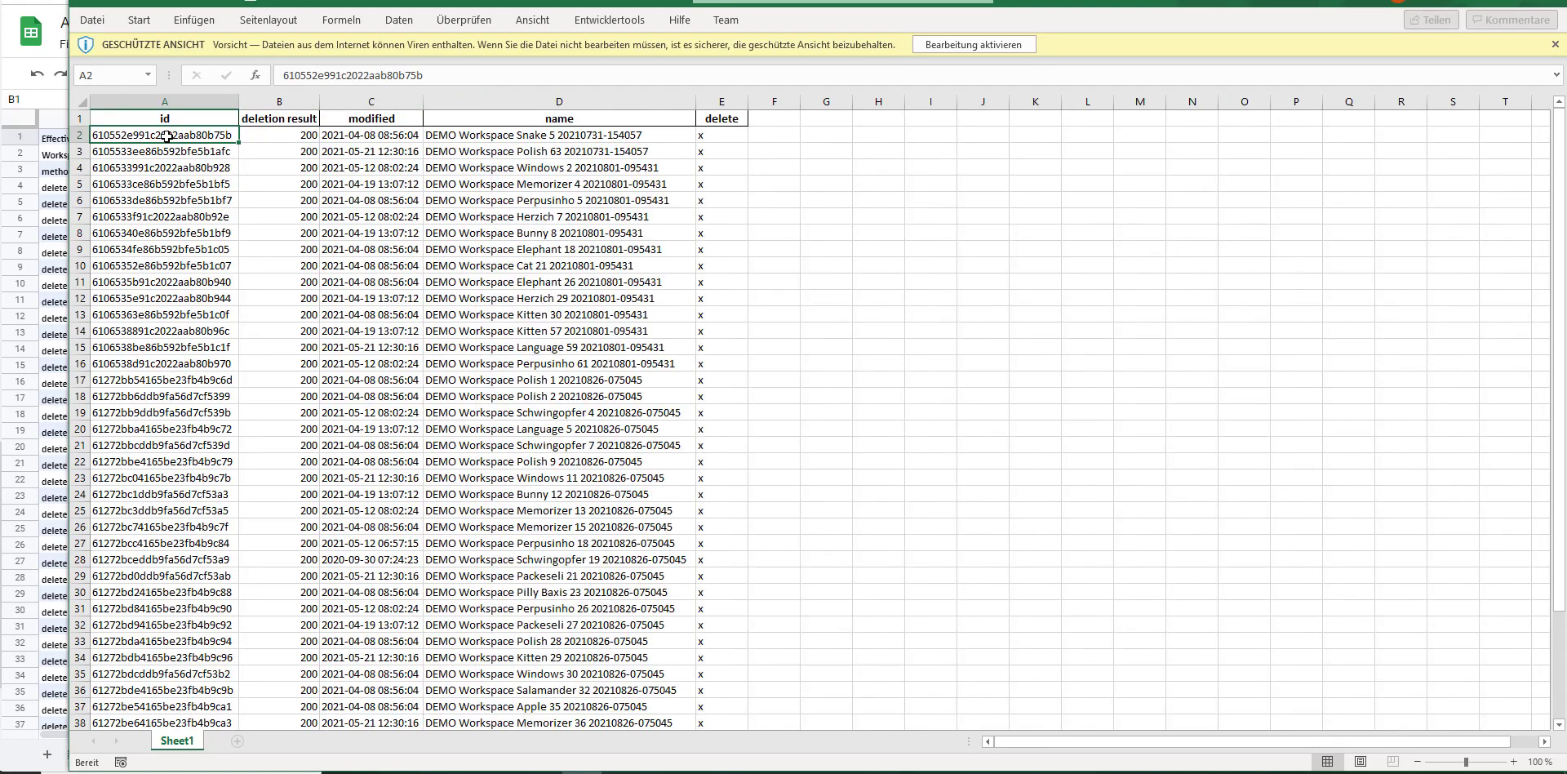
{"action": "left_click", "coordinate": [299, 140]}
{"action": "scroll", "coordinate": [305, 196], "scroll_direction": "down", "scroll_amount": 7}
{"action": "scroll", "coordinate": [304, 199], "scroll_direction": "up", "scroll_amount": 7}
{"action": "left_click_drag", "start_coordinate": [353, 139], "coordinate": [356, 154]}
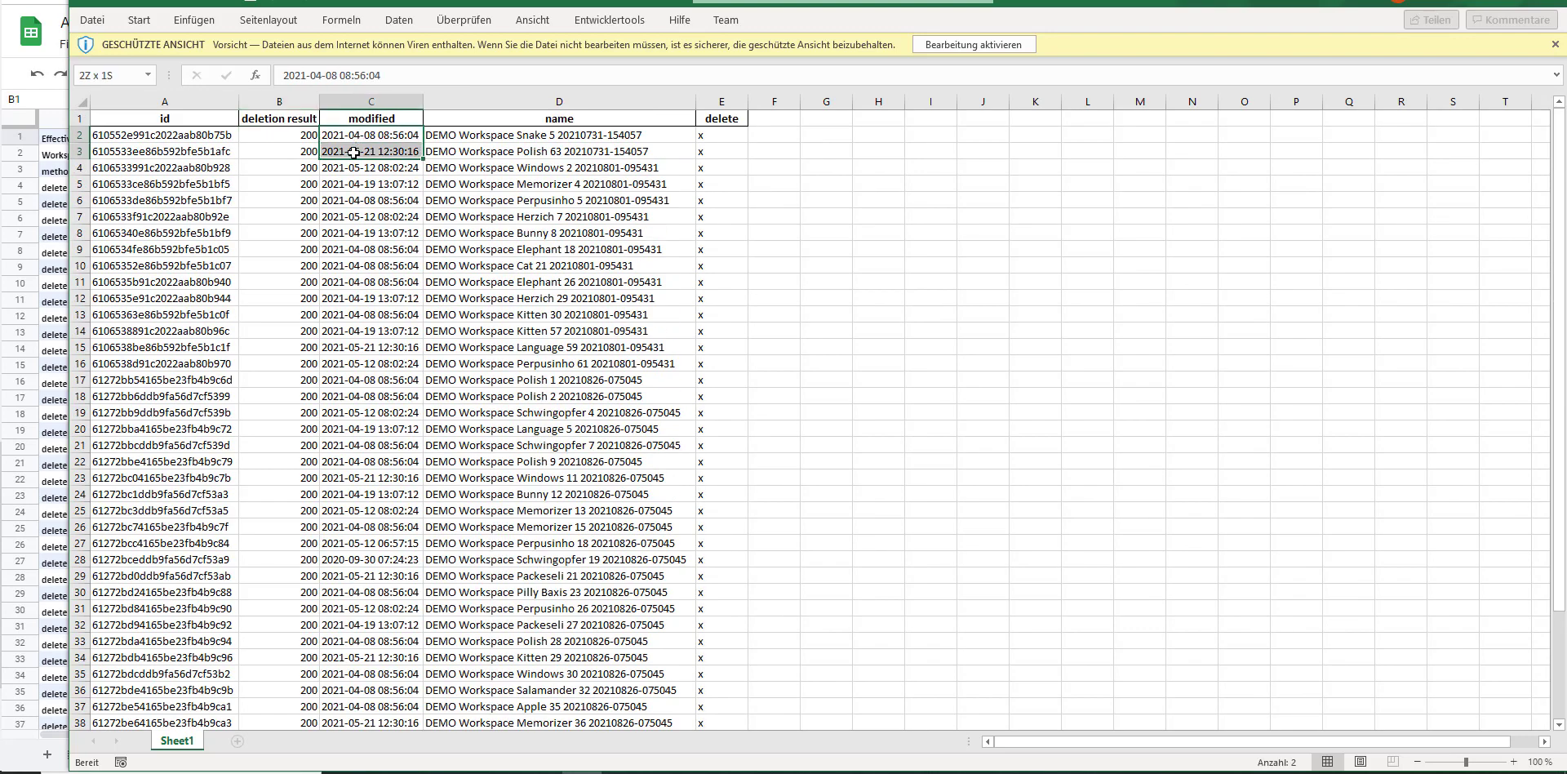
{"action": "left_click", "coordinate": [356, 154]}
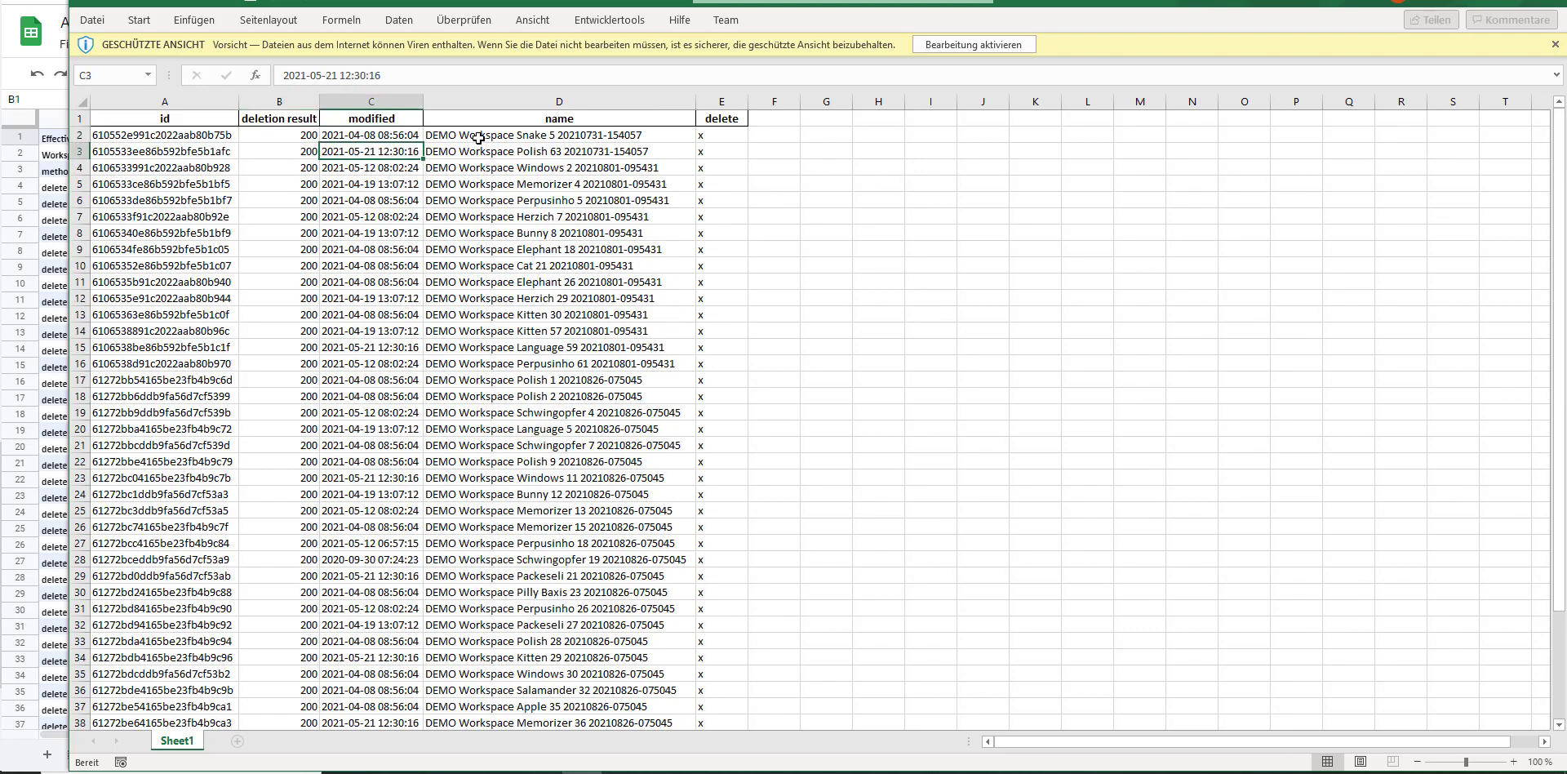
{"action": "left_click_drag", "start_coordinate": [478, 138], "coordinate": [498, 263]}
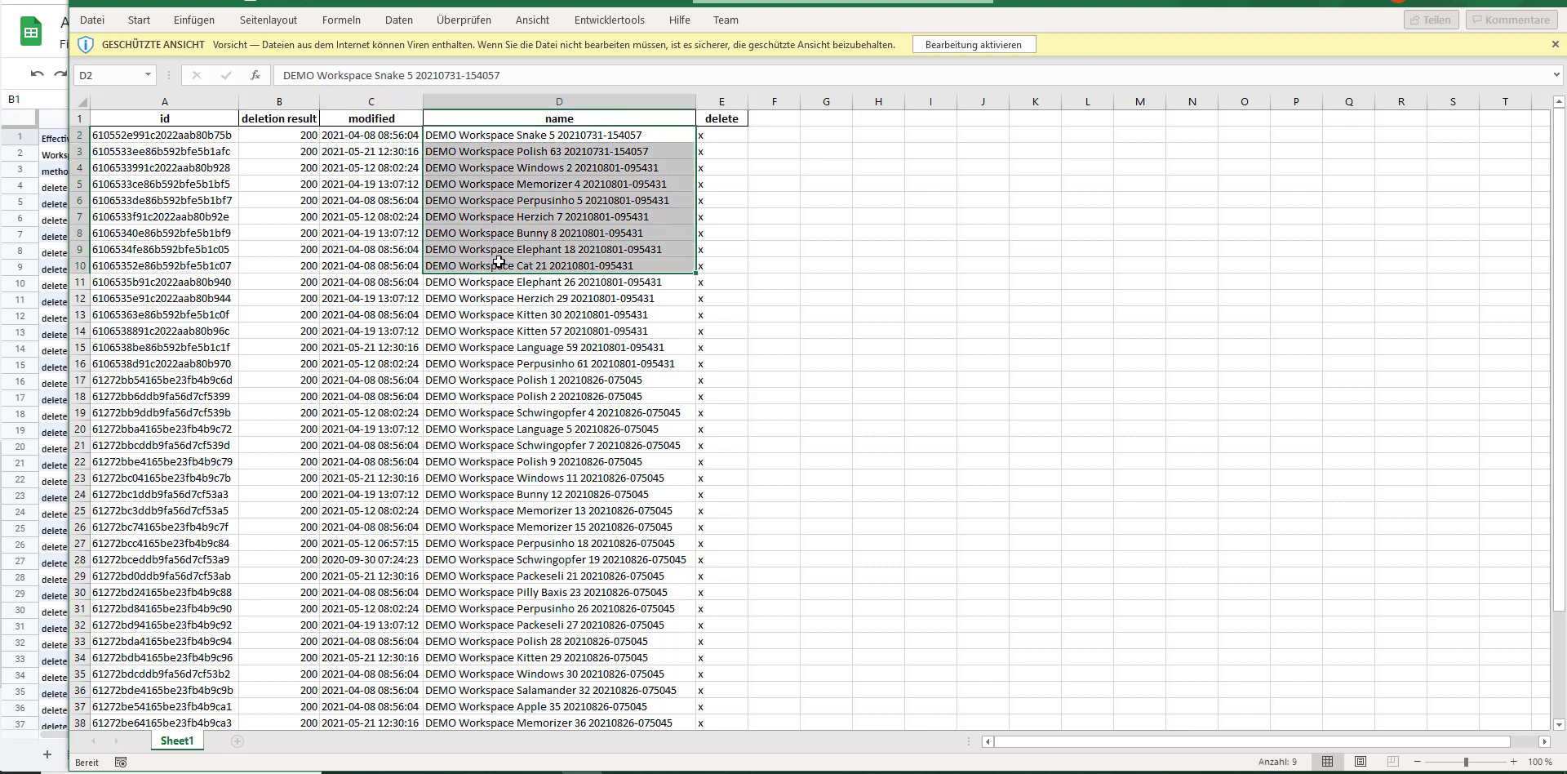
{"action": "left_click", "coordinate": [498, 263]}
{"action": "scroll", "coordinate": [306, 339], "scroll_direction": "down", "scroll_amount": 6}
{"action": "scroll", "coordinate": [305, 350], "scroll_direction": "up", "scroll_amount": 6}
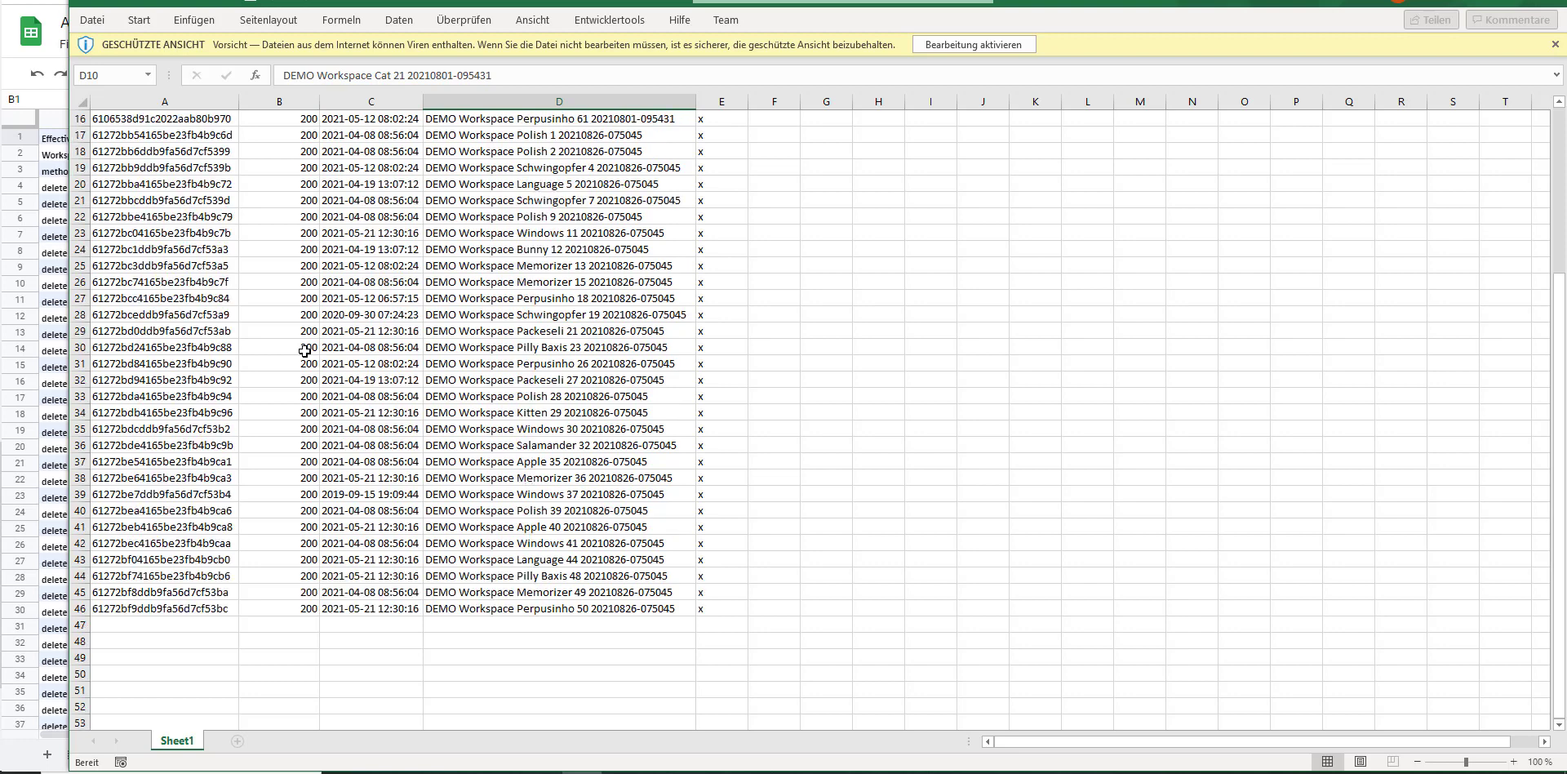